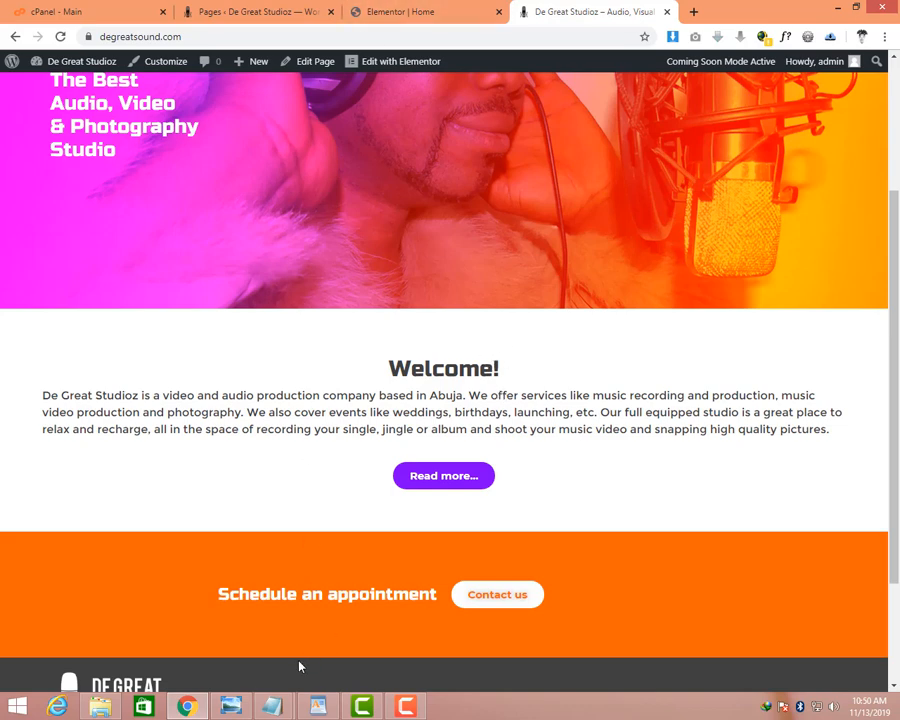
# Check the Our Services design in Windows Photo Viewer and add a single-column section below the footer of the Home page in Elementor.
pyautogui.click(230, 706)
pyautogui.scroll(3, 506, 366)
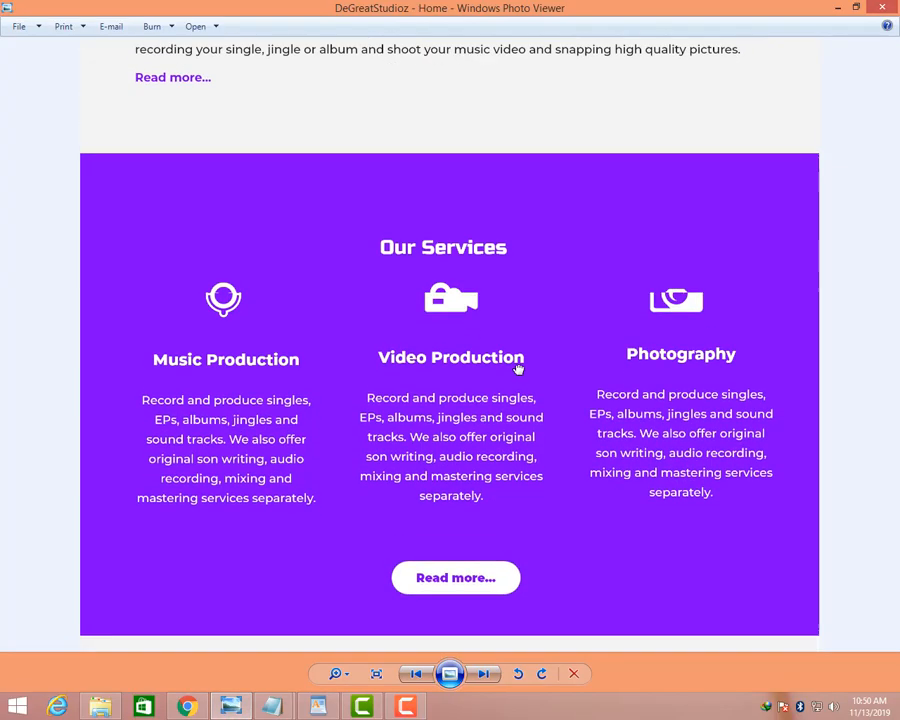
pyautogui.moveTo(526, 420); pyautogui.dragTo(576, 355)
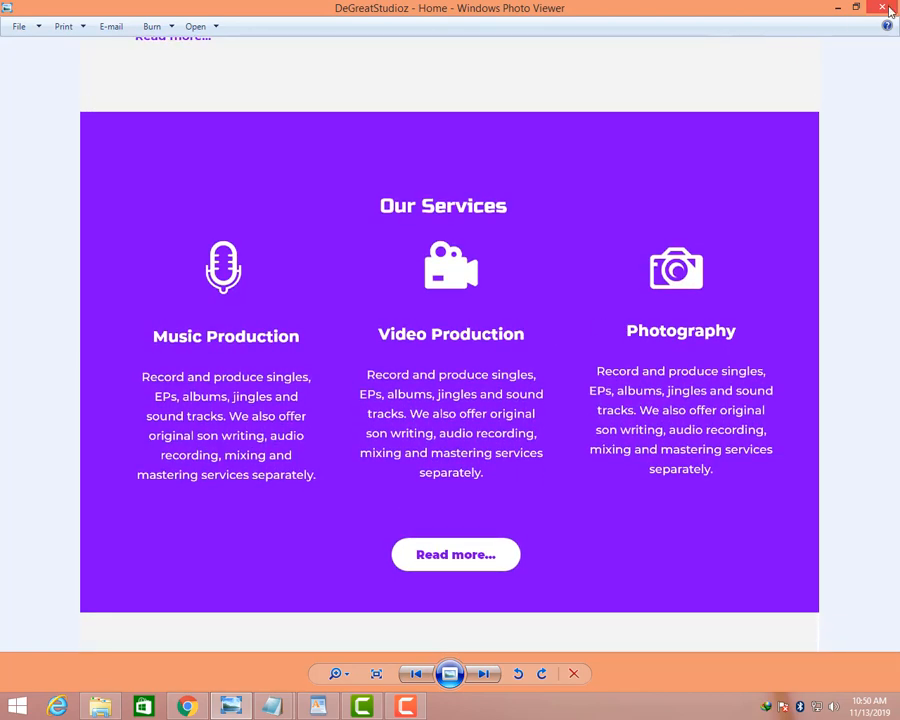
pyautogui.click(838, 10)
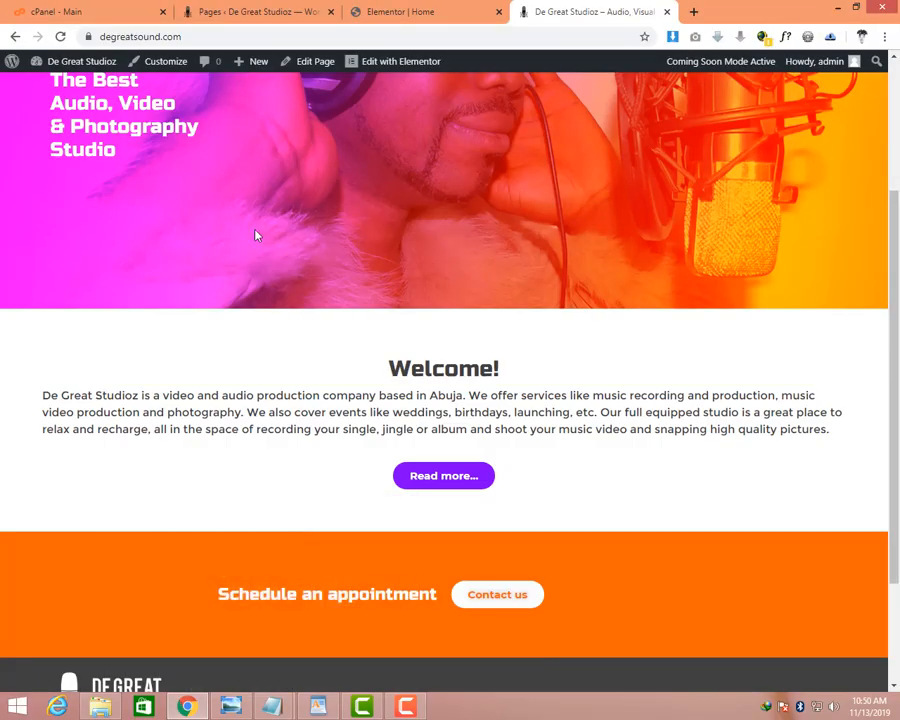
pyautogui.click(400, 12)
pyautogui.scroll(-1, 609, 367)
pyautogui.scroll(-3, 504, 458)
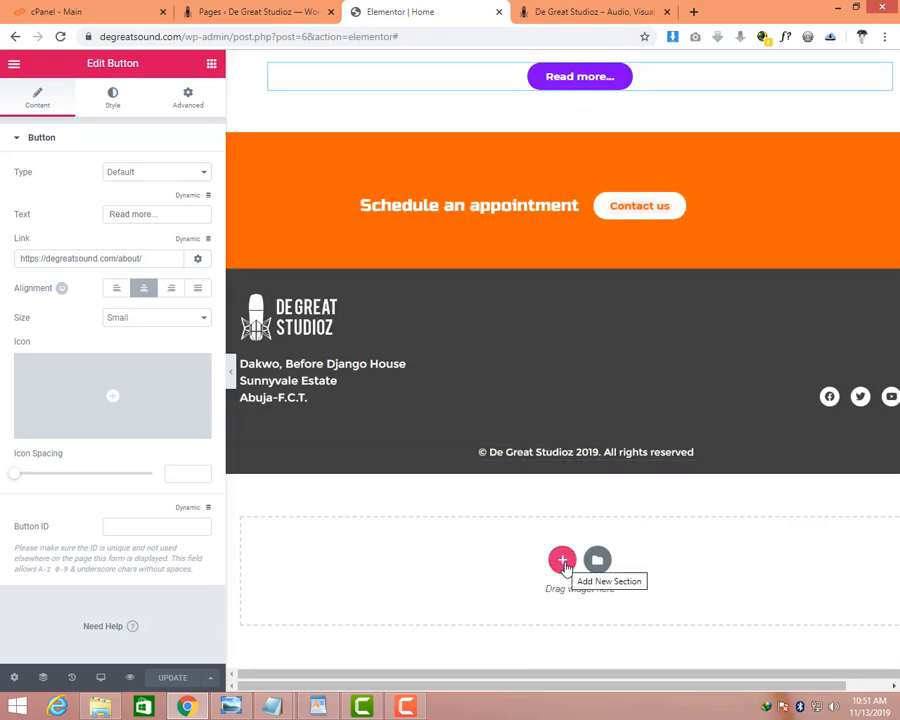
pyautogui.click(565, 567)
pyautogui.scroll(-1, 500, 545)
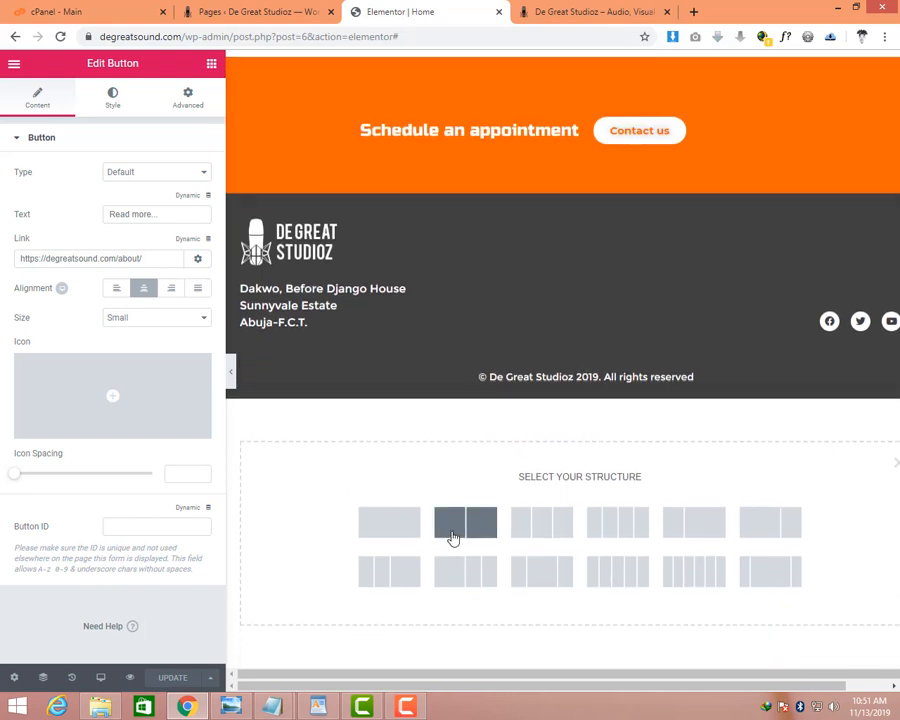
pyautogui.click(415, 537)
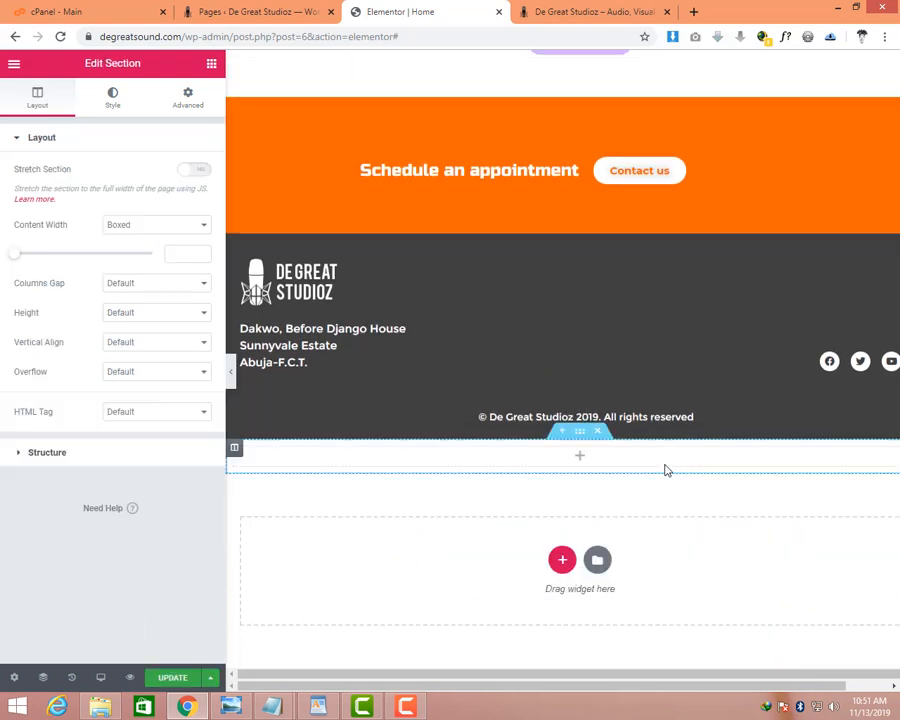
# Stretch the new section across the page and set its content width to Full Width.
pyautogui.click(192, 170)
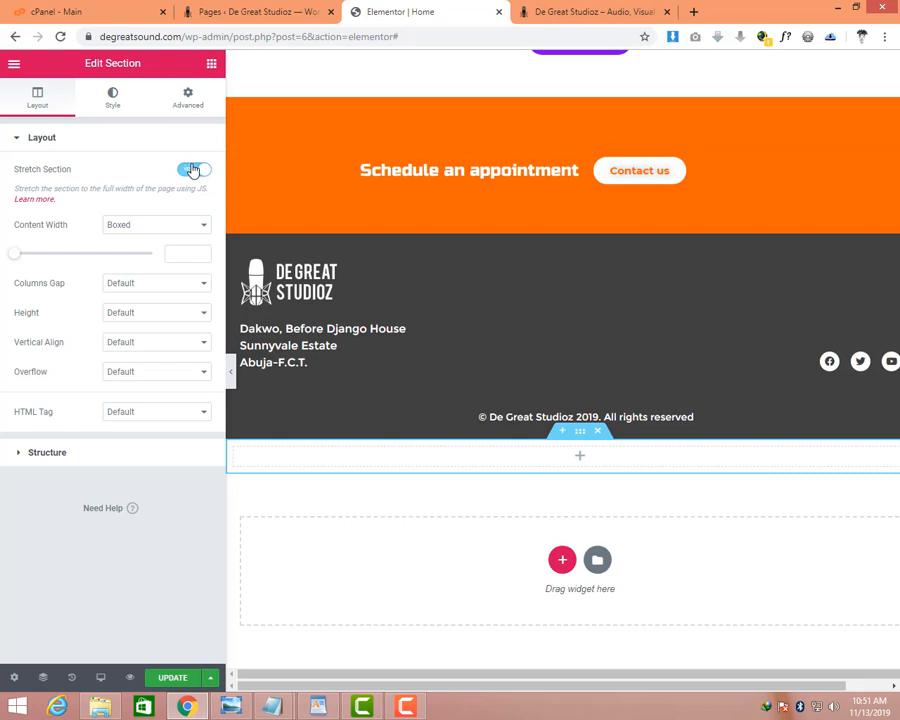
pyautogui.click(133, 225)
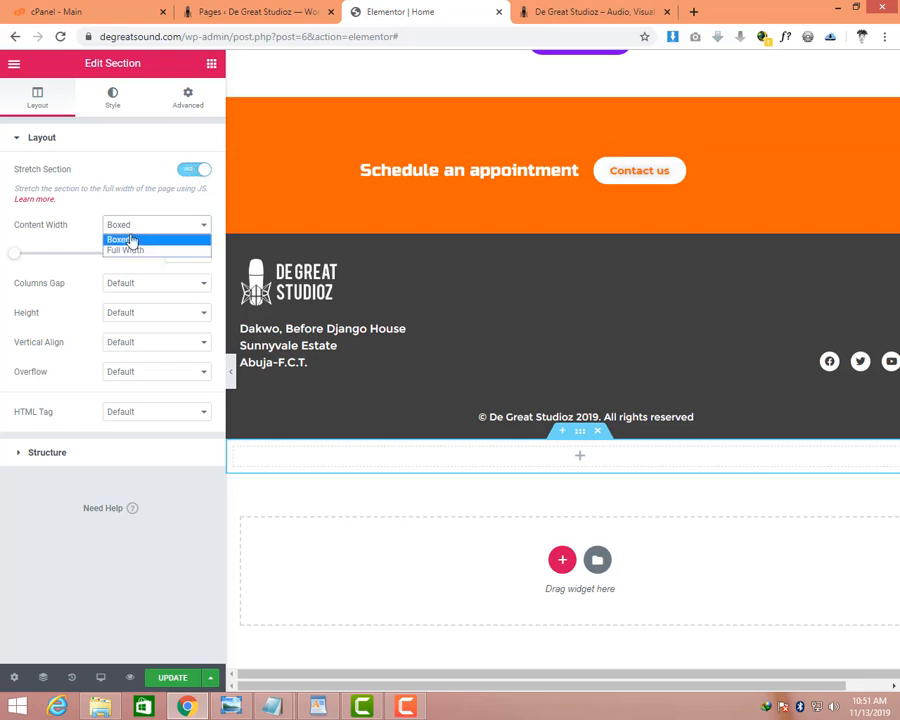
pyautogui.click(125, 250)
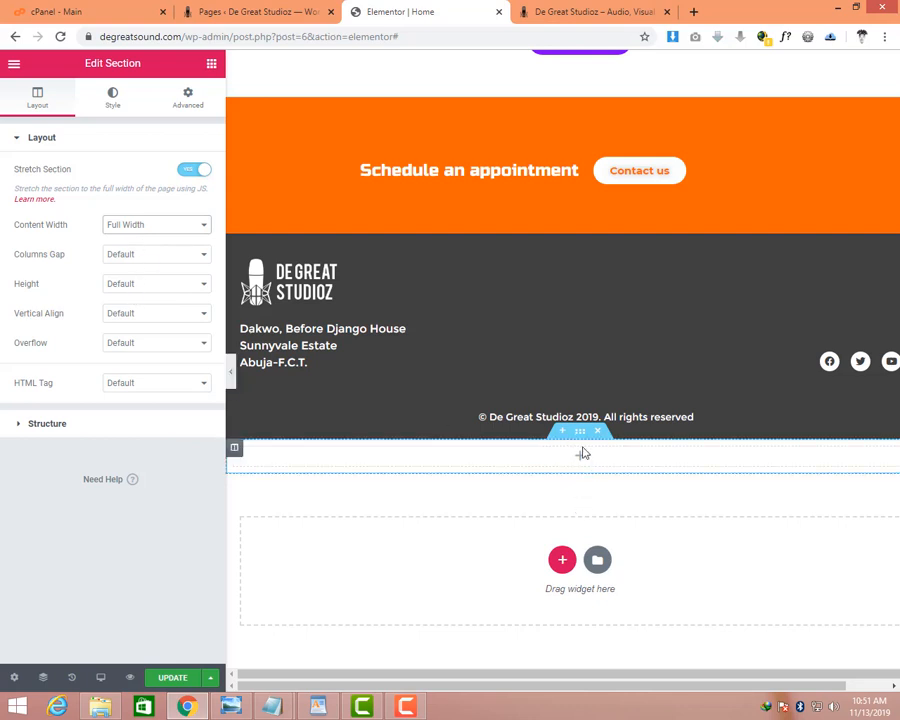
# Insert an Inner Section into the new section and duplicate its first column to get three columns.
pyautogui.click(210, 65)
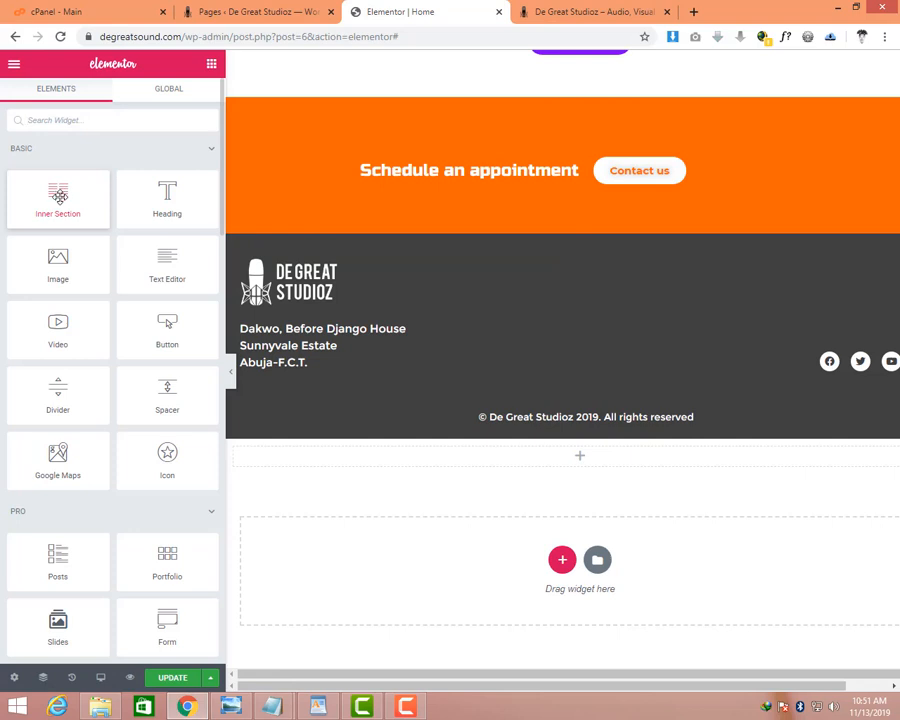
pyautogui.moveTo(58, 197); pyautogui.dragTo(594, 468)
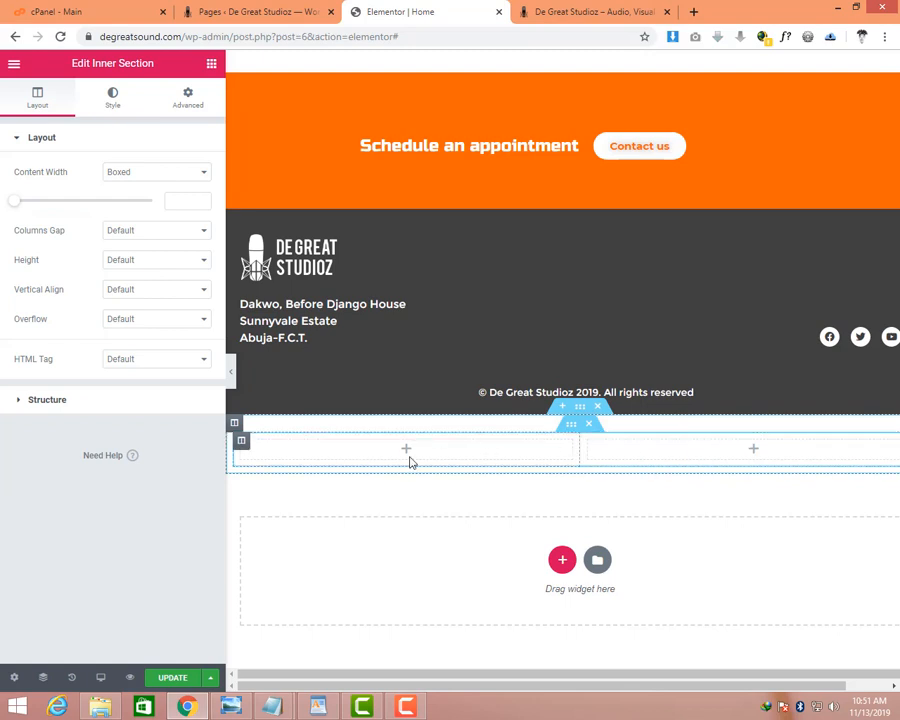
pyautogui.rightClick(242, 440)
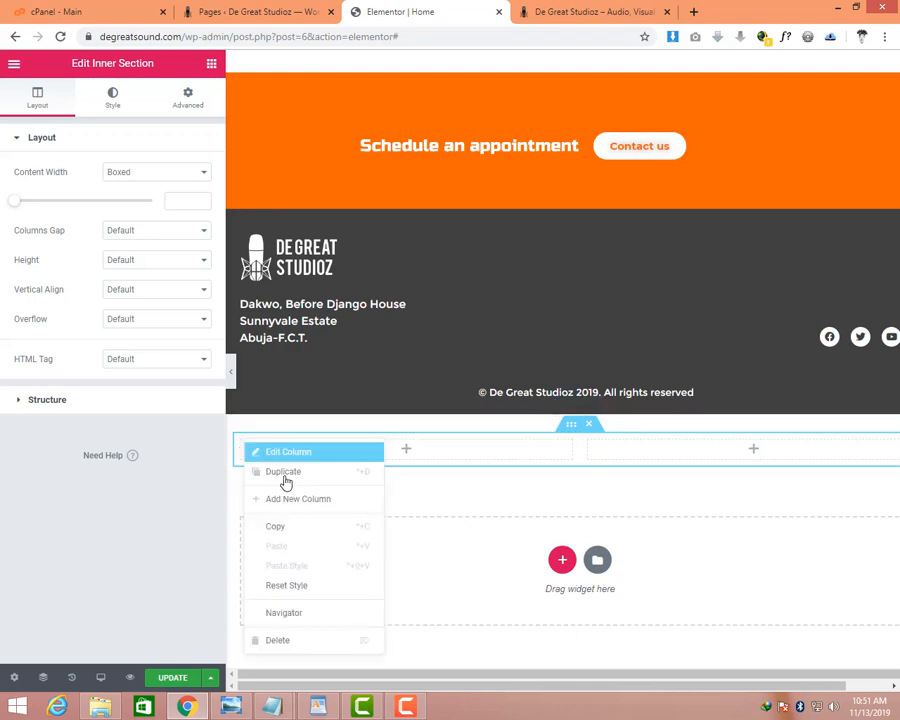
pyautogui.click(306, 473)
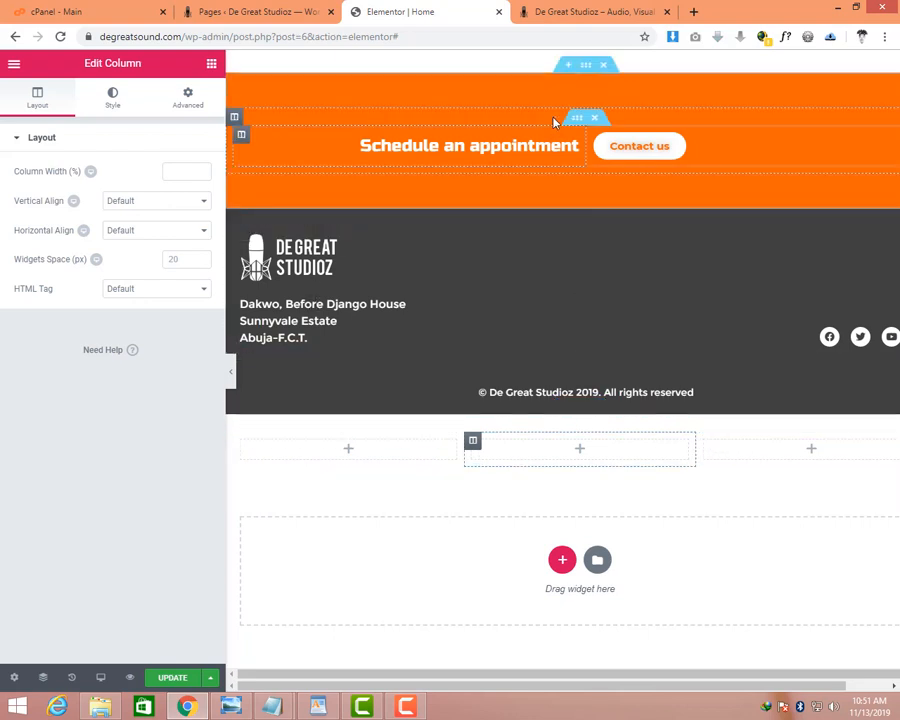
# Check the services design image again and place an Image Box widget in the first of the three columns.
pyautogui.click(211, 64)
pyautogui.click(232, 706)
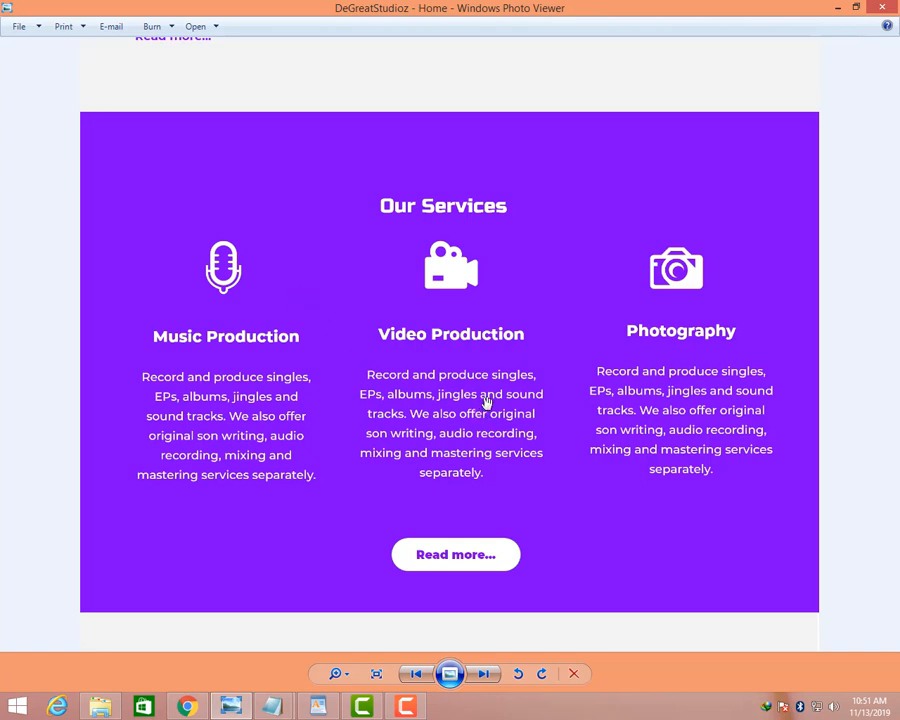
pyautogui.click(836, 10)
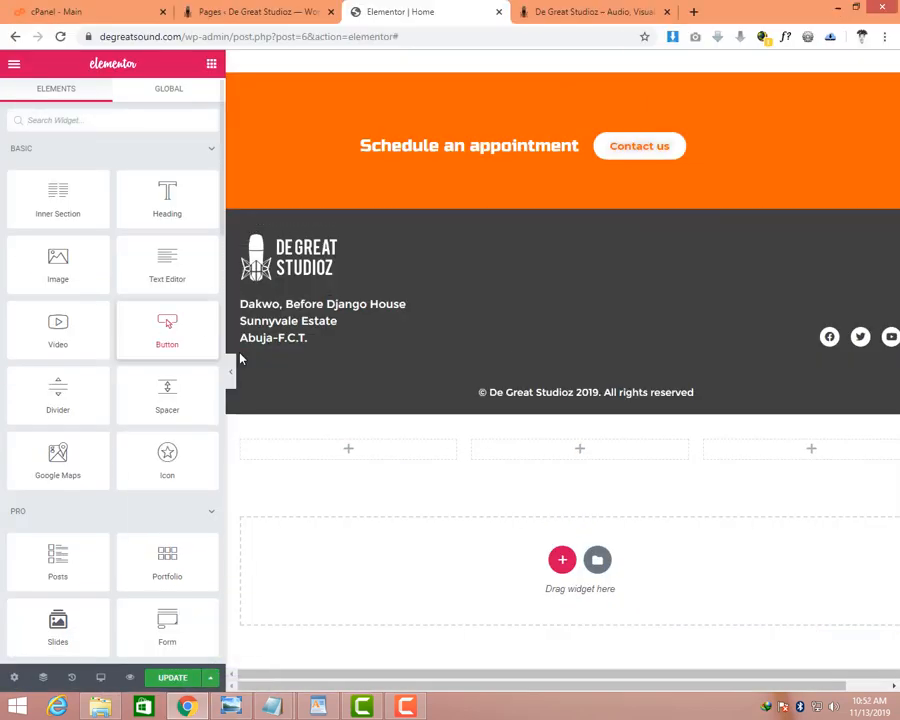
pyautogui.click(154, 130)
pyautogui.write('imag')
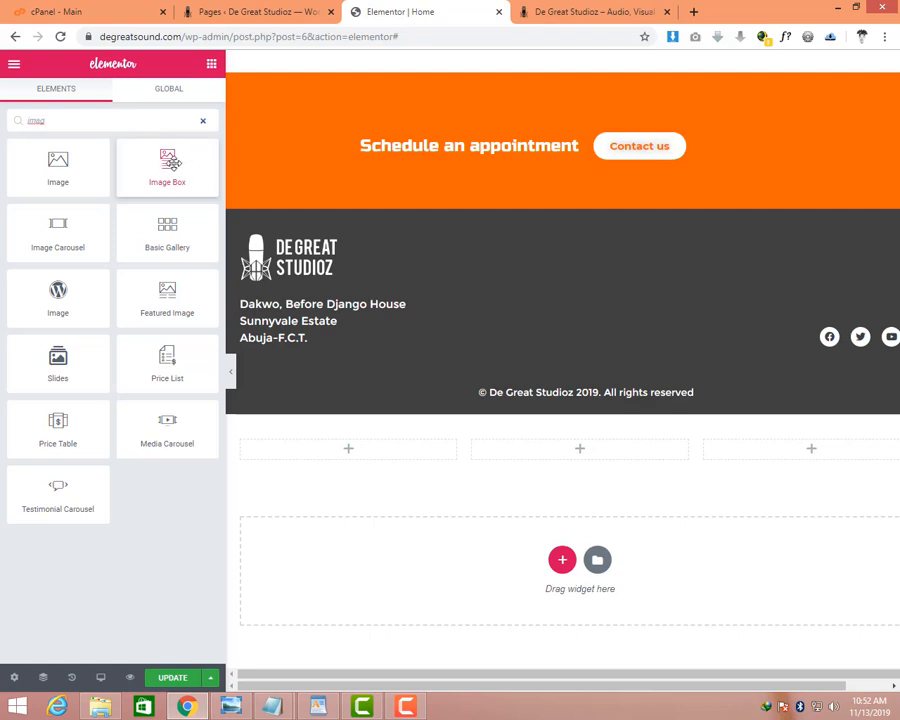
pyautogui.moveTo(170, 160); pyautogui.dragTo(380, 451)
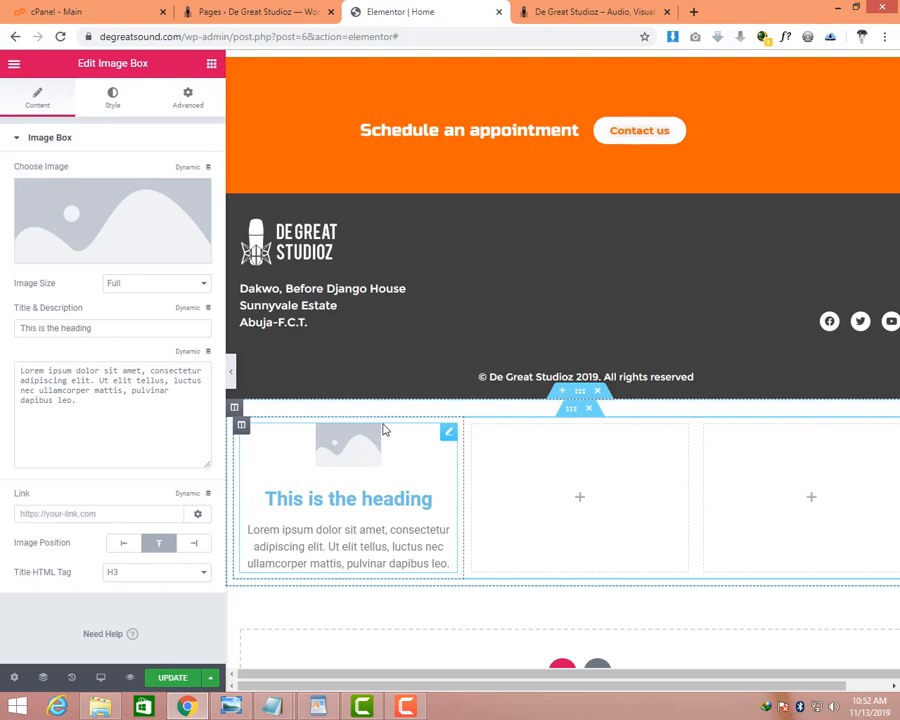
pyautogui.scroll(-1, 353, 514)
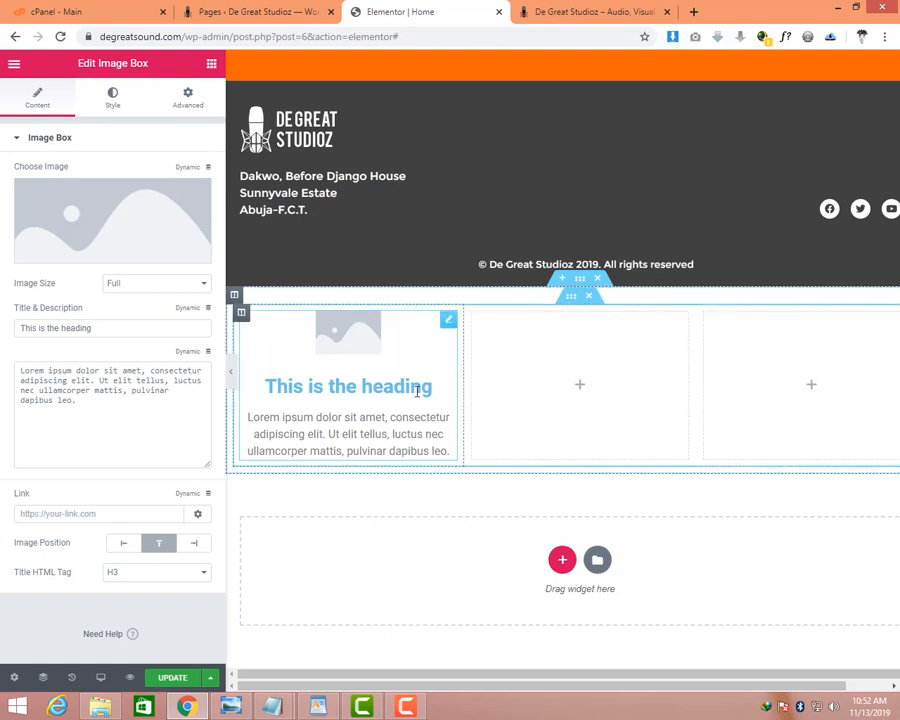
# Open the Image Box's content style settings for title and description.
pyautogui.rightClick(315, 389)
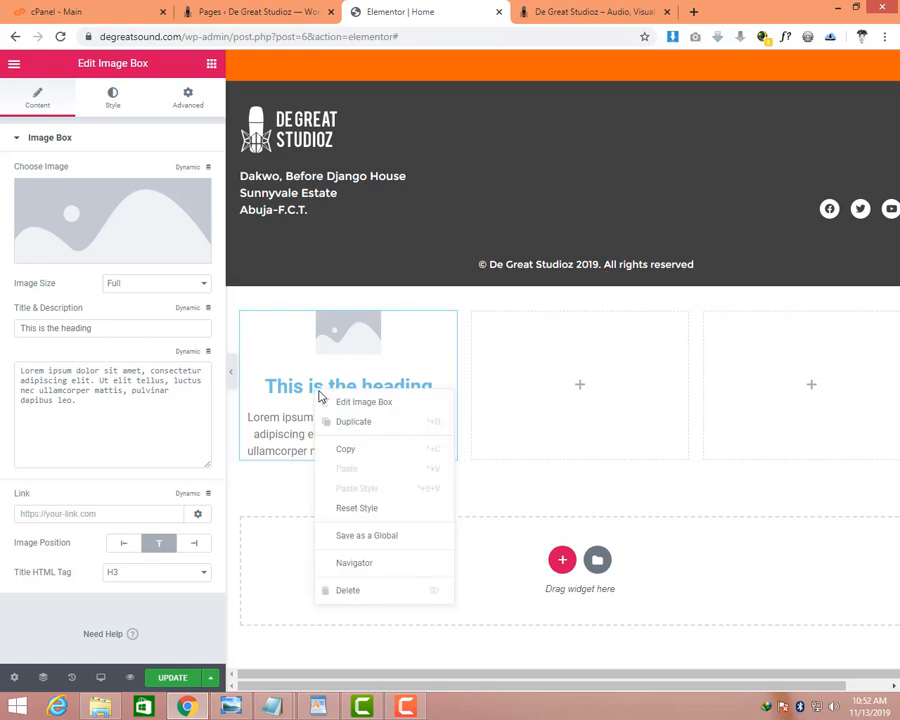
pyautogui.click(66, 400)
pyautogui.click(108, 331)
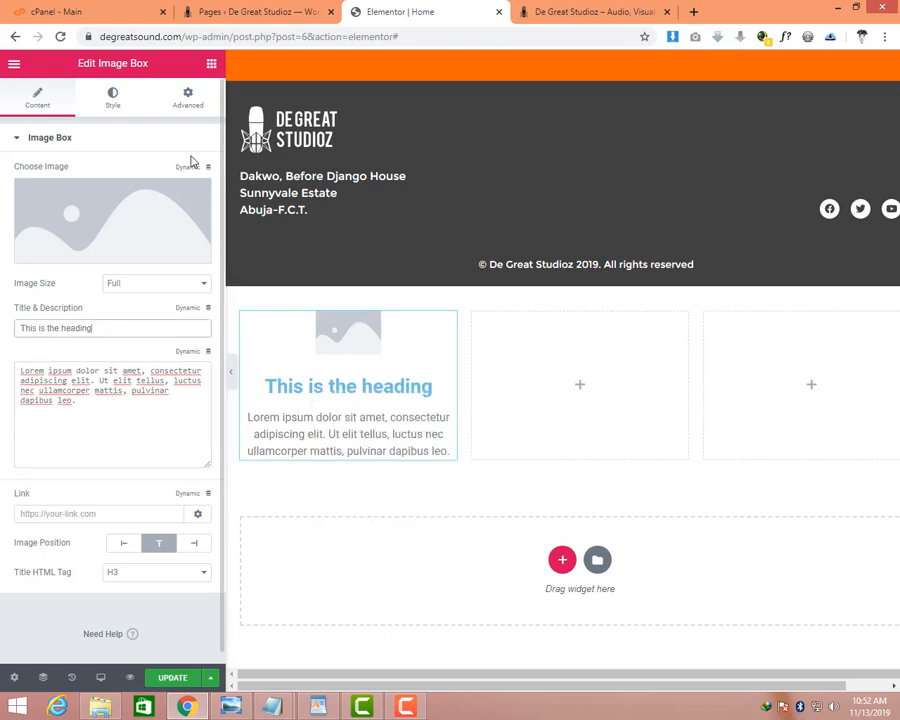
pyautogui.click(116, 106)
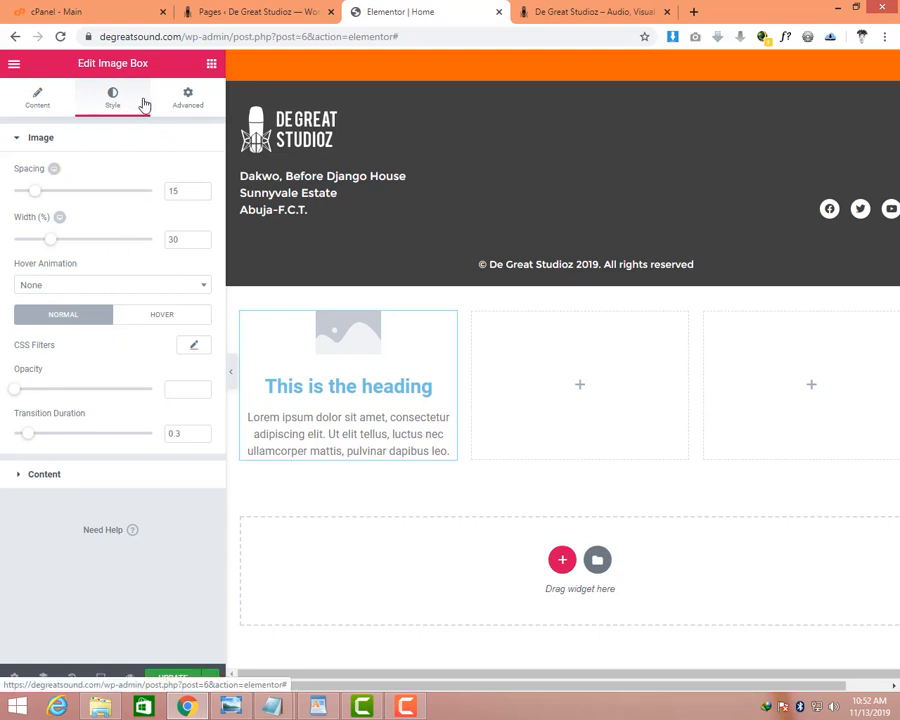
pyautogui.click(126, 473)
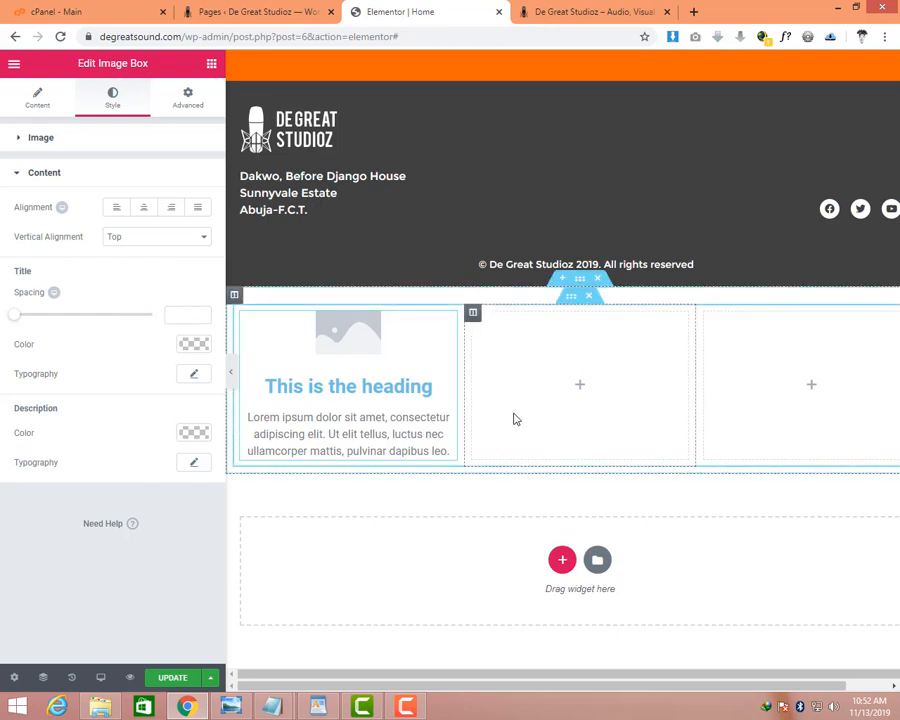
# Give the outer section a Classic background in the purple 7e01ff copied from the colors Notepad file.
pyautogui.rightClick(581, 281)
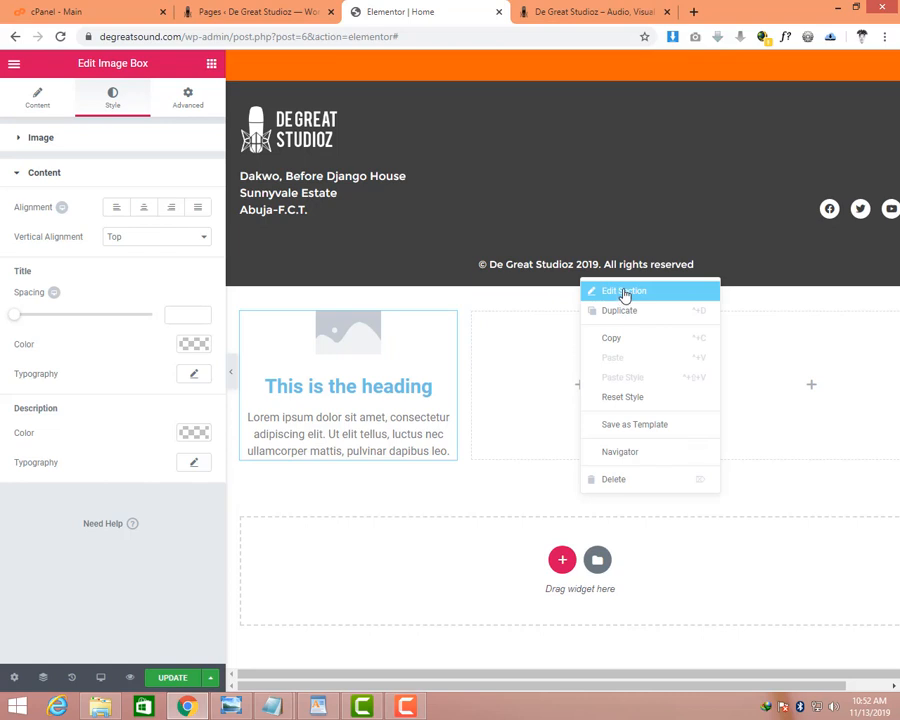
pyautogui.click(625, 292)
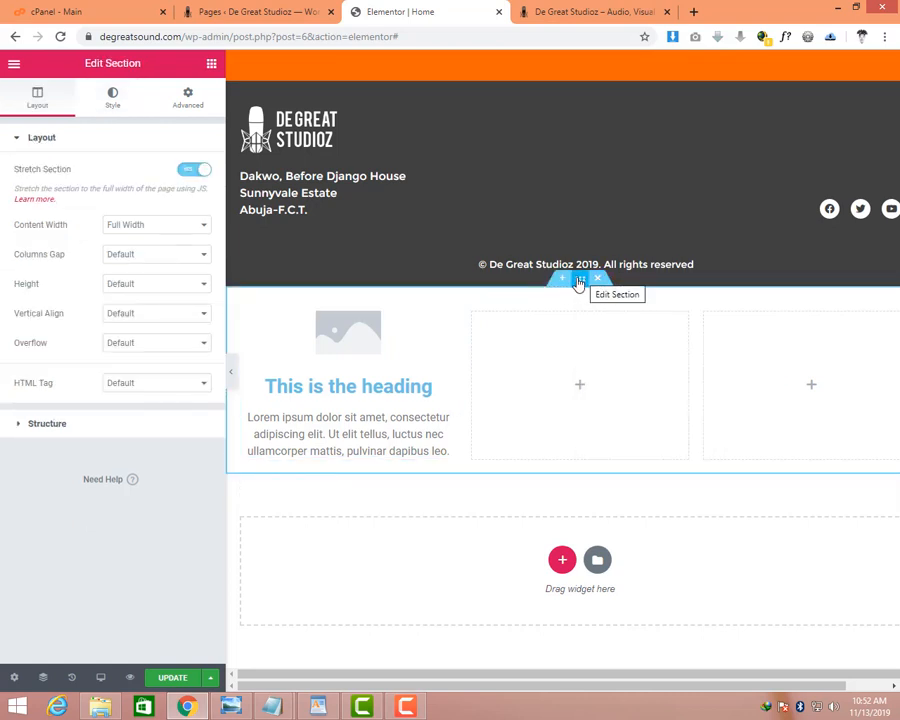
pyautogui.rightClick(579, 283)
pyautogui.click(604, 293)
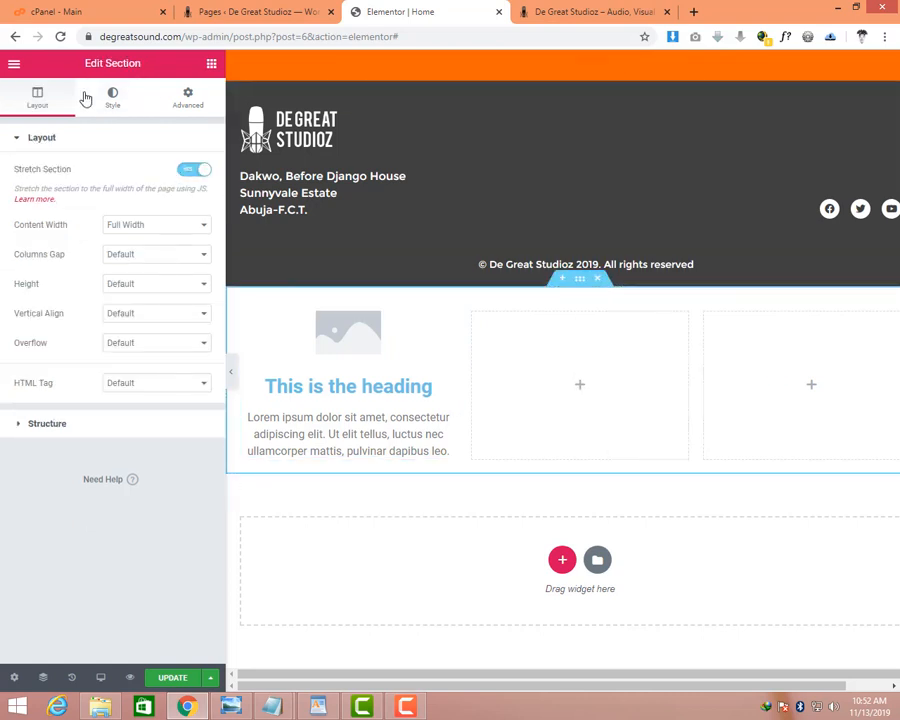
pyautogui.click(108, 112)
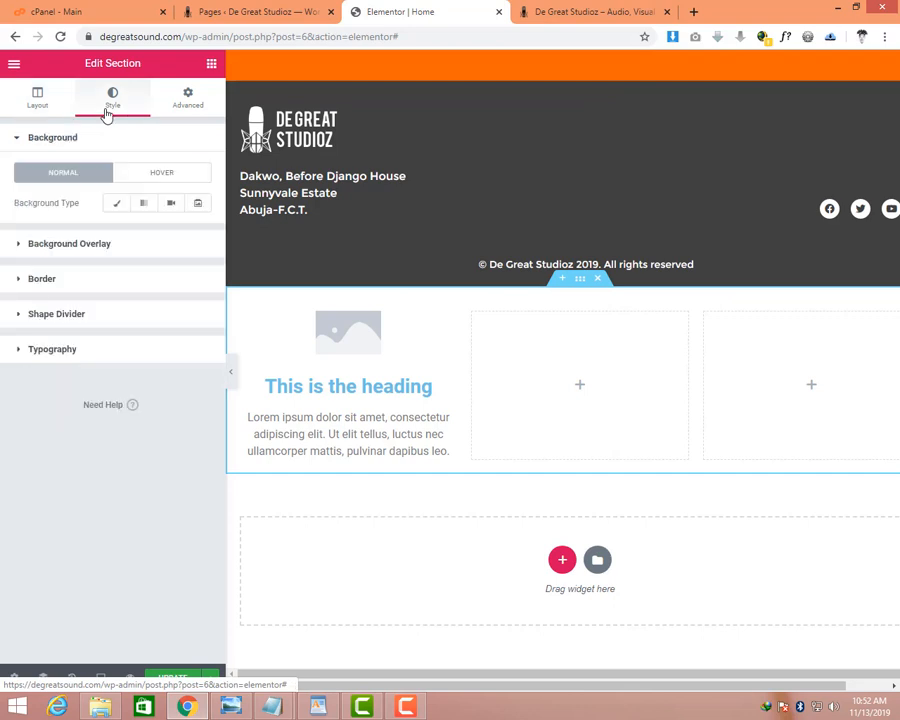
pyautogui.click(117, 205)
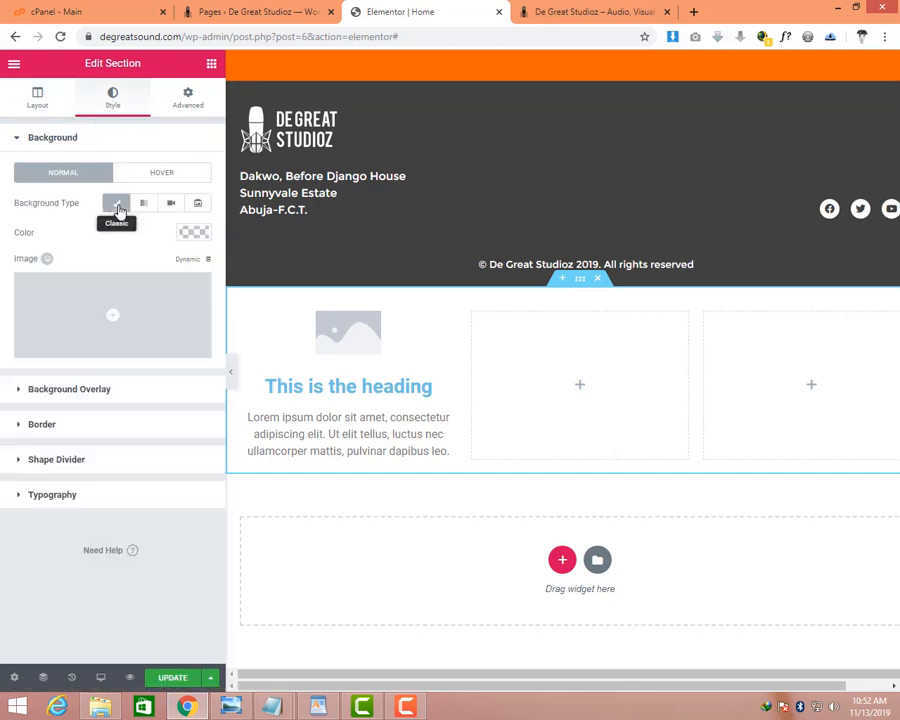
pyautogui.click(203, 237)
pyautogui.moveTo(283, 710)
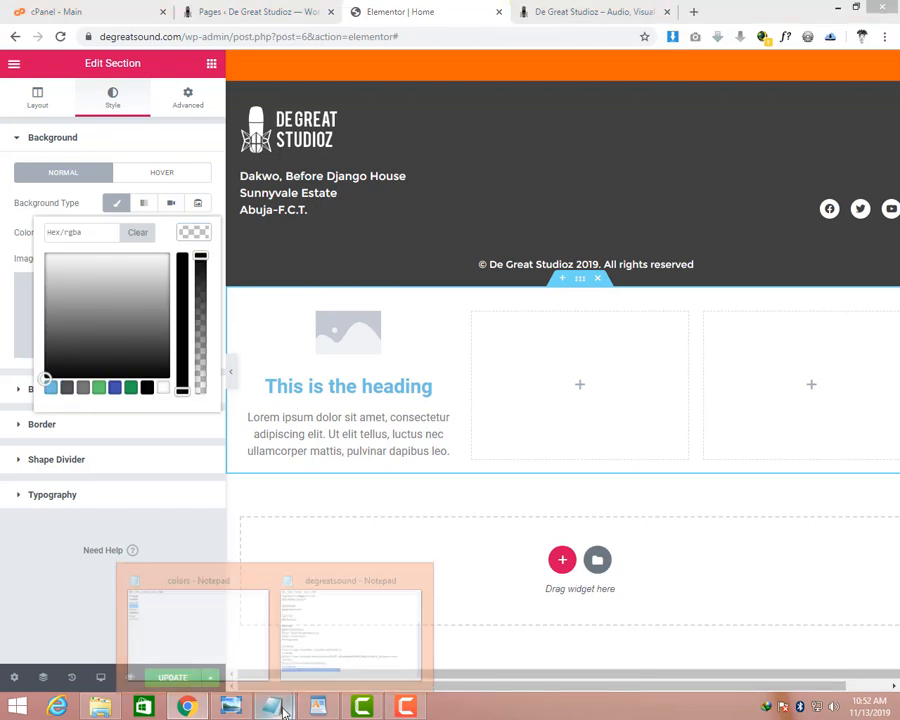
pyautogui.click(251, 610)
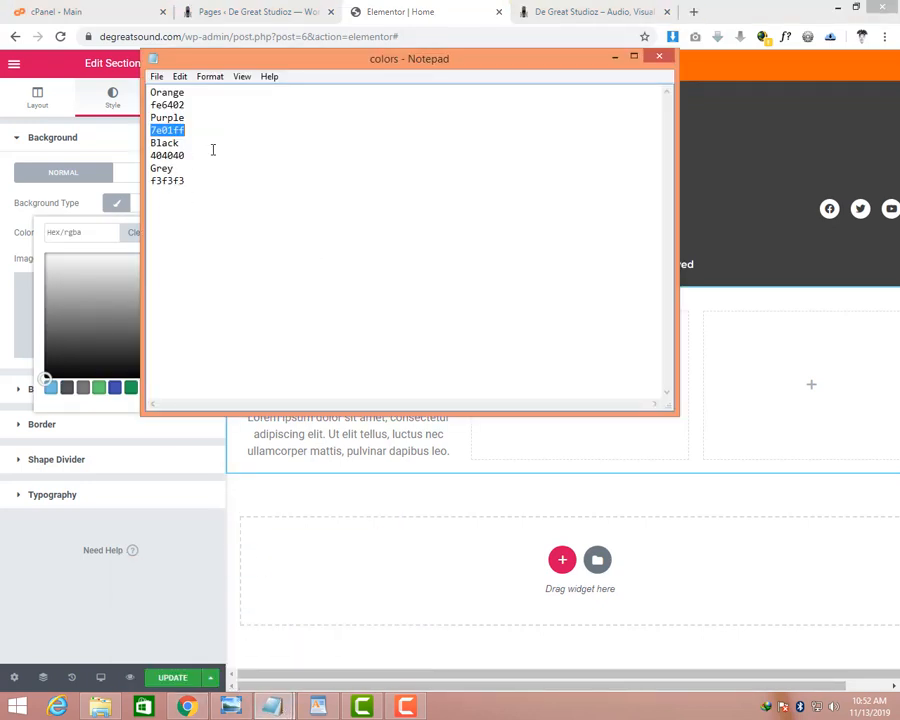
pyautogui.click(90, 234)
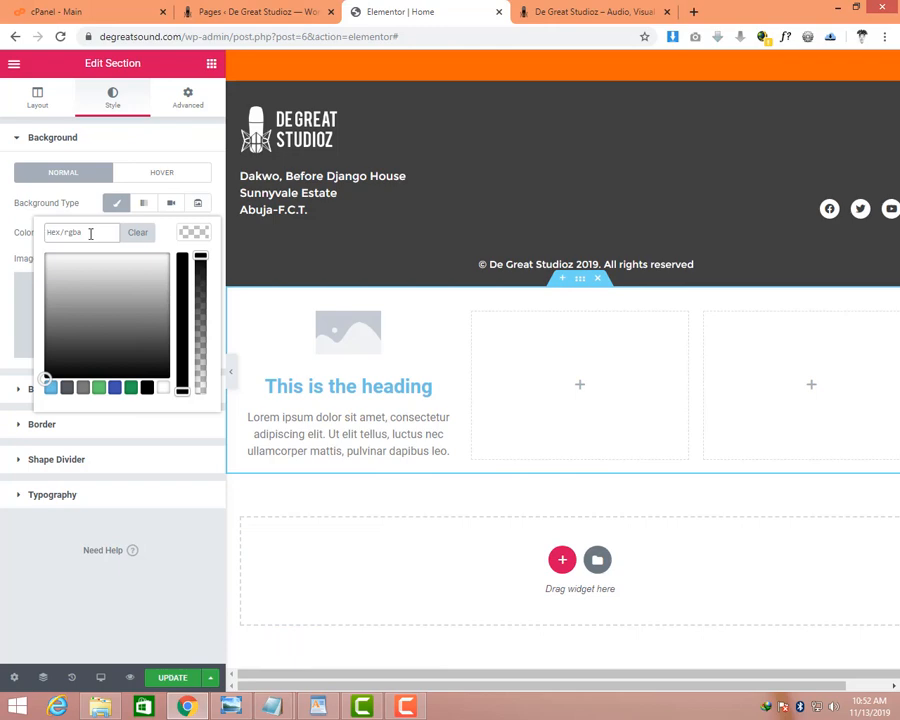
pyautogui.hotkey('ctrl', 'v')
pyautogui.click(204, 232)
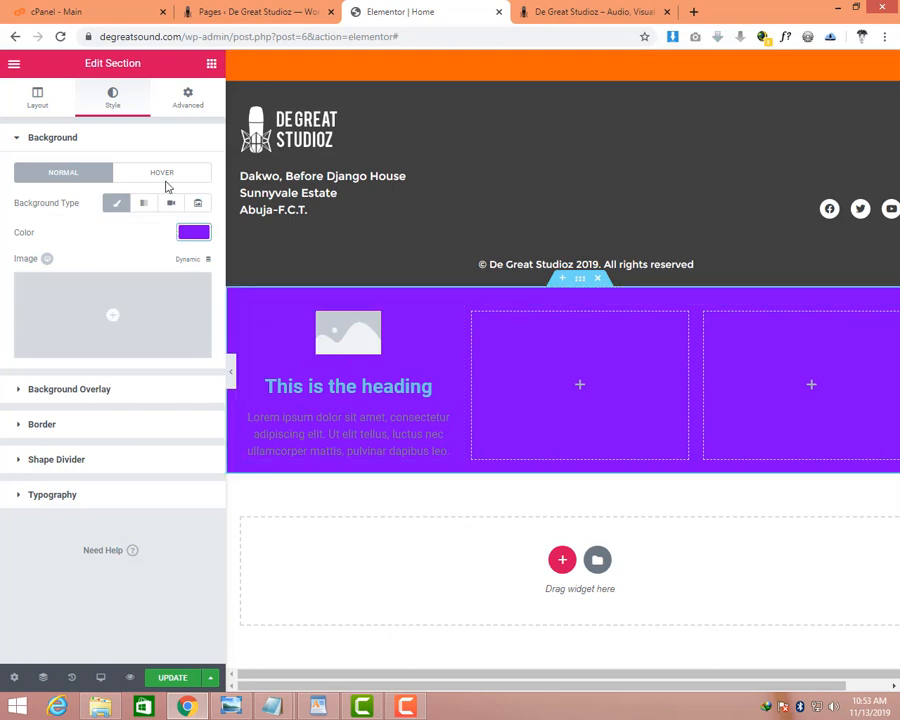
pyautogui.click(177, 135)
# Set the Image Box's title color to white.
pyautogui.rightClick(345, 338)
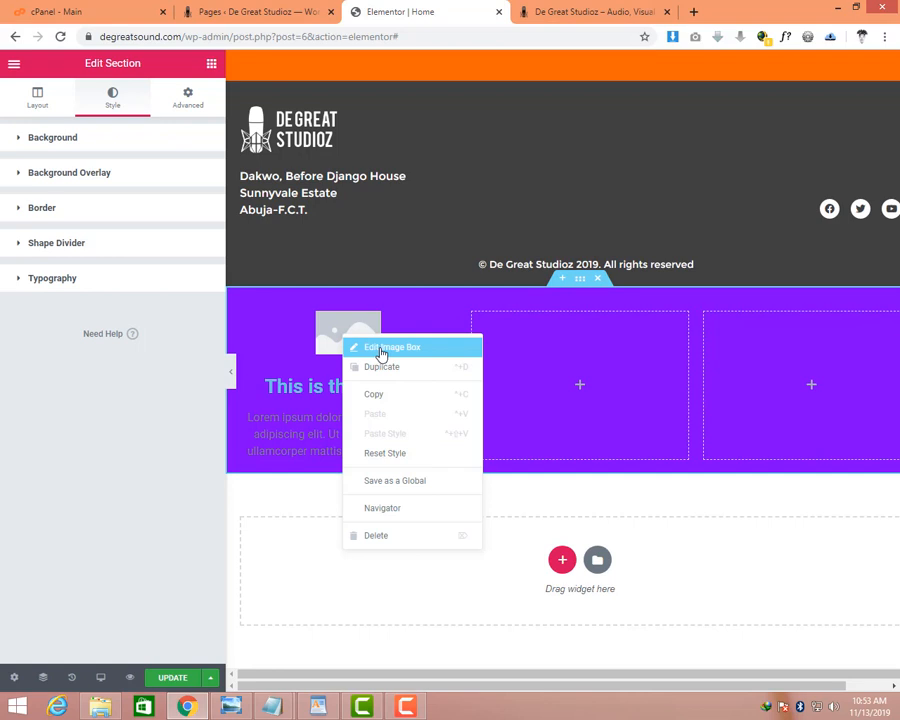
pyautogui.click(381, 350)
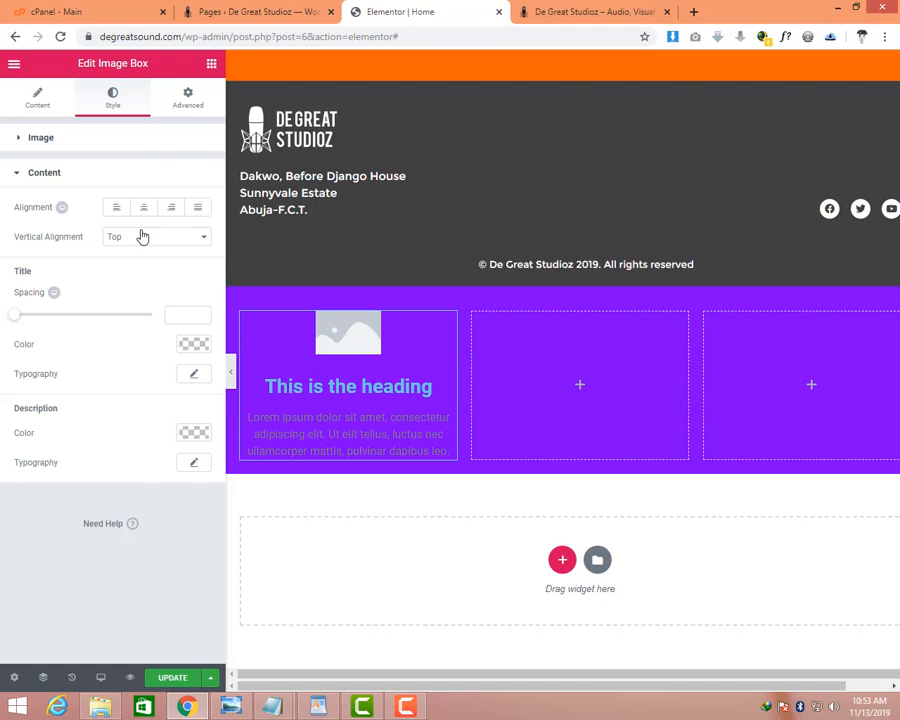
pyautogui.click(194, 345)
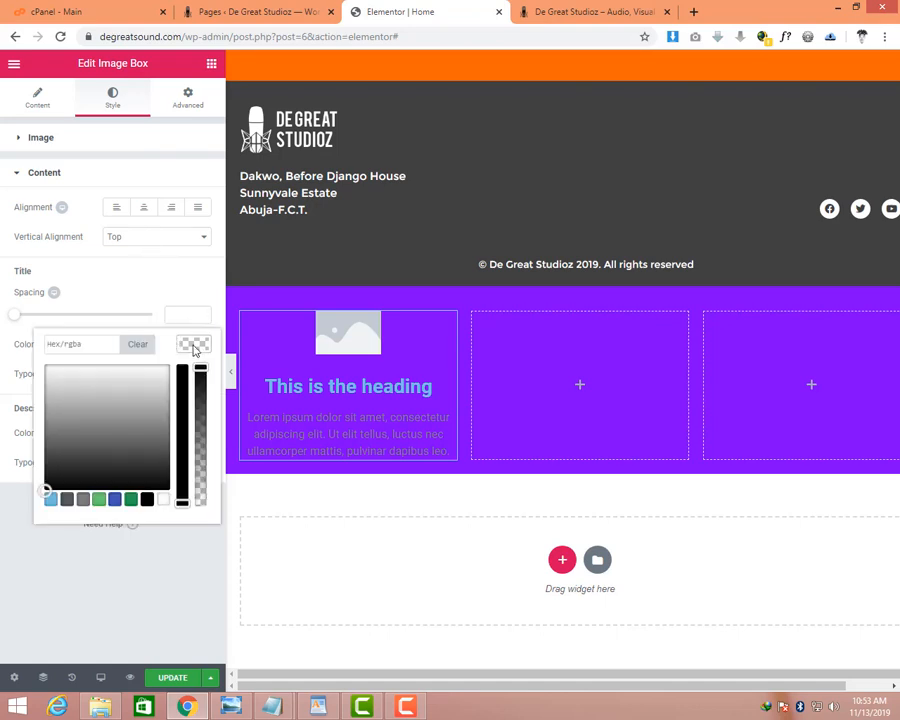
pyautogui.click(163, 498)
pyautogui.click(205, 344)
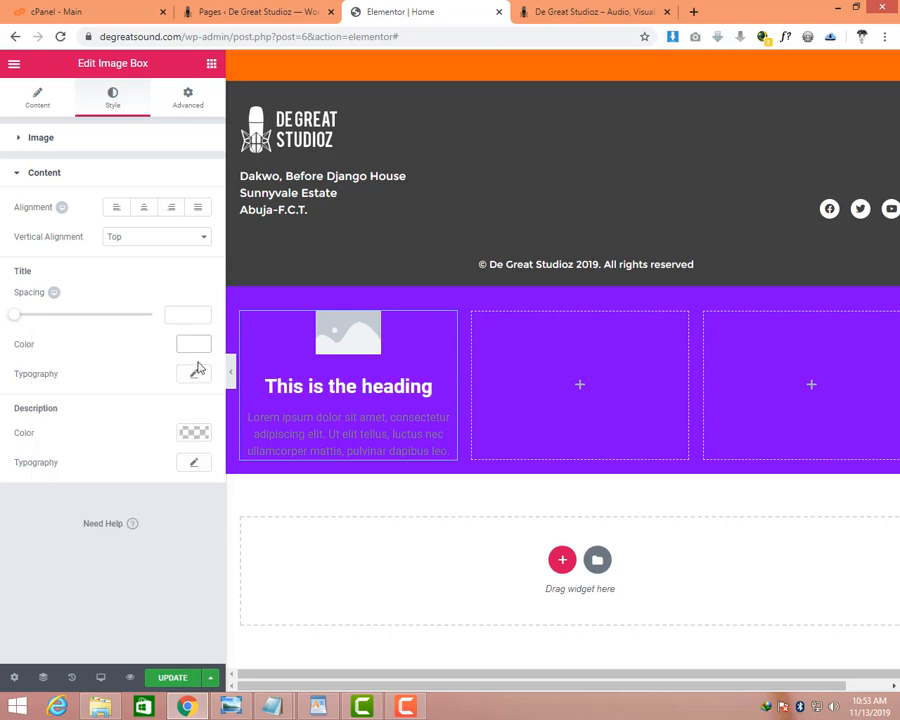
# Set the Image Box title's font family to Montserrat.
pyautogui.click(195, 374)
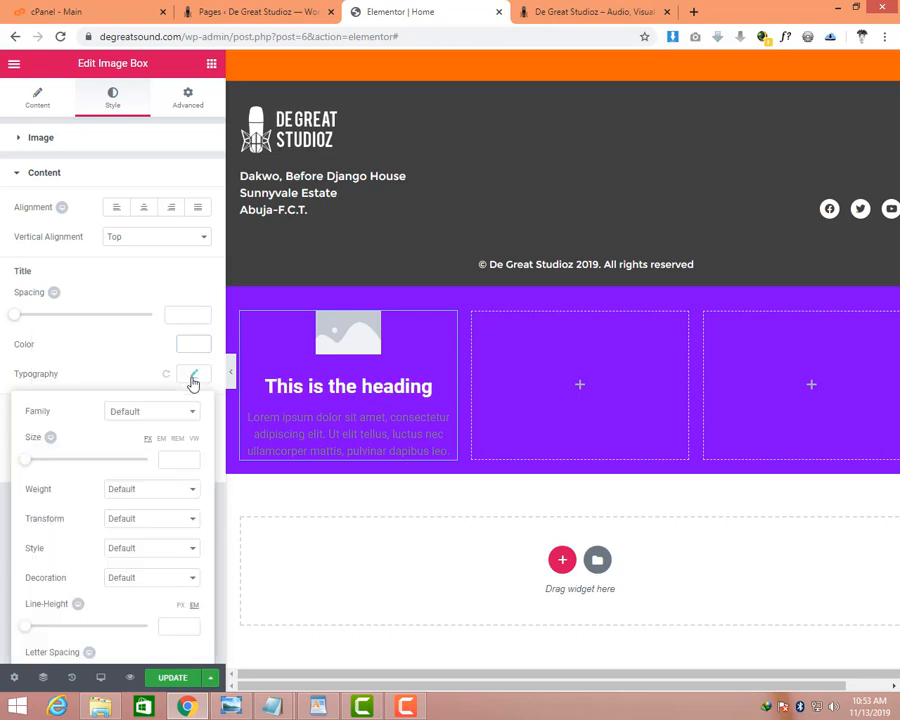
pyautogui.click(148, 411)
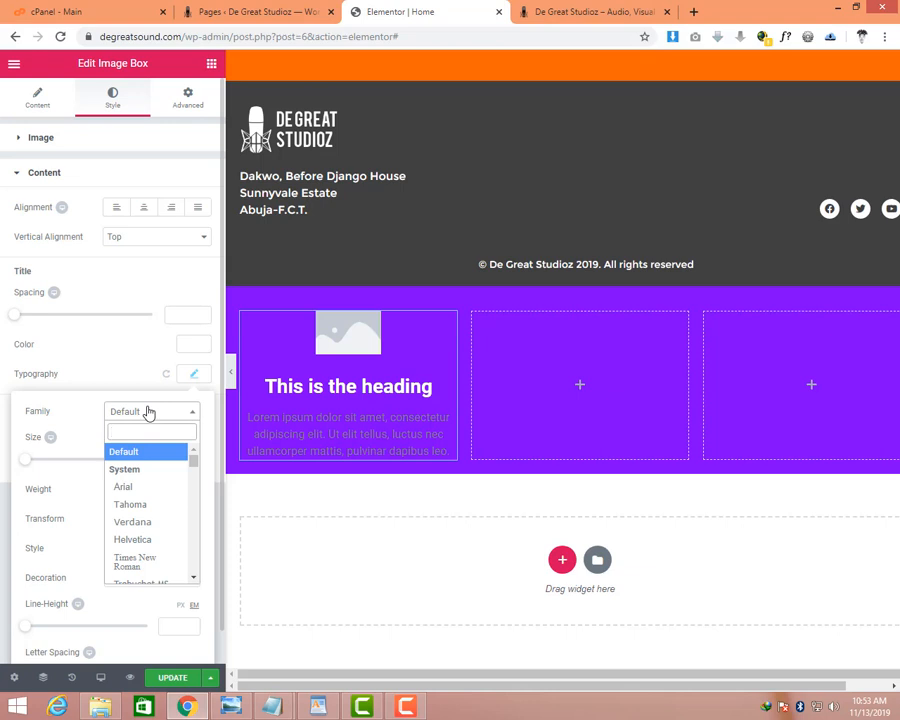
pyautogui.write('mont')
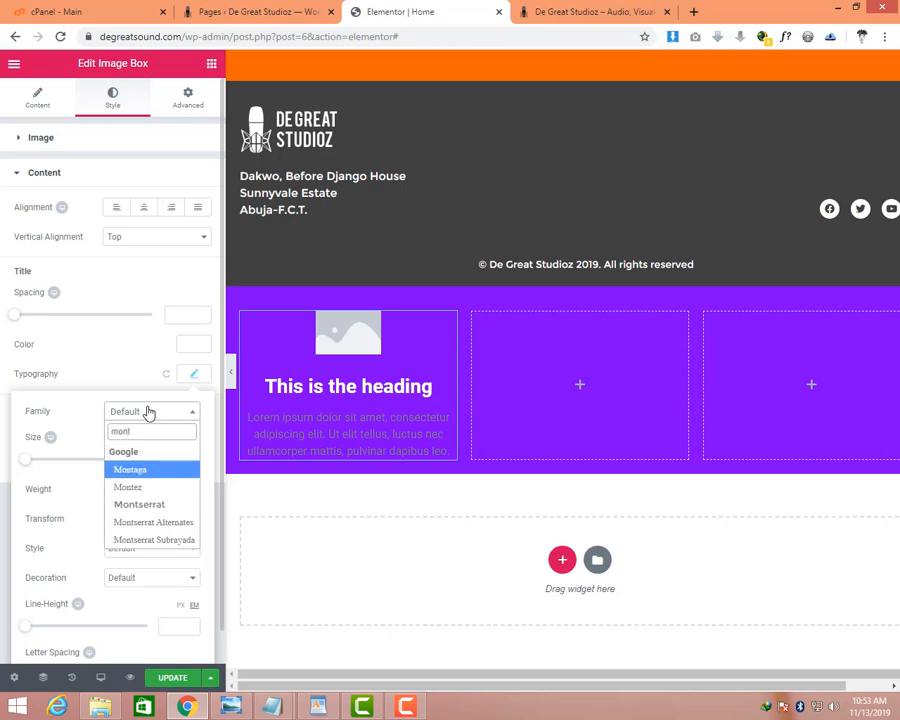
pyautogui.click(145, 505)
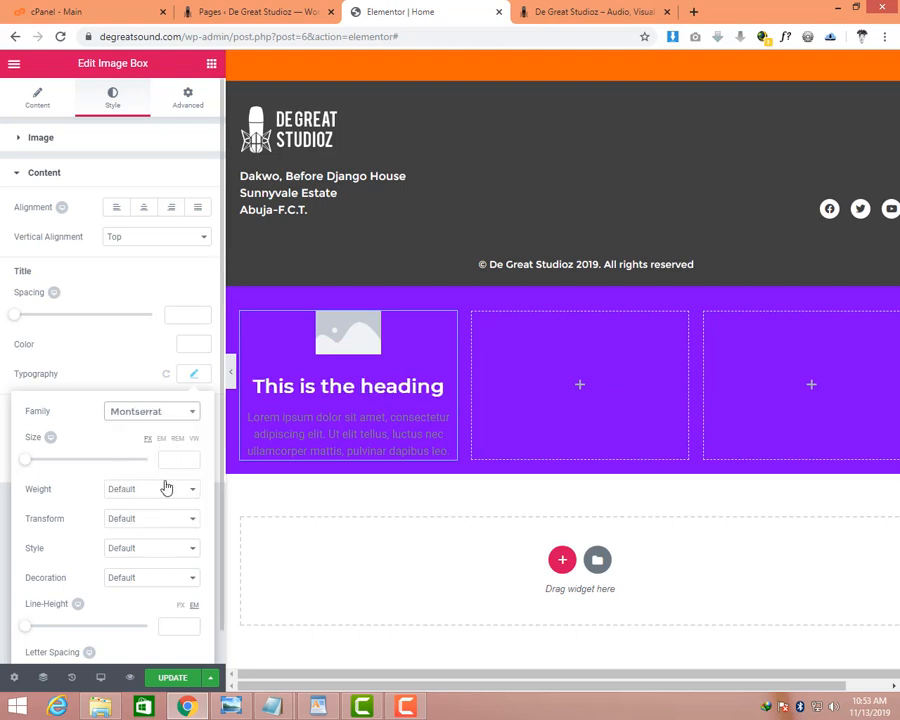
pyautogui.click(194, 375)
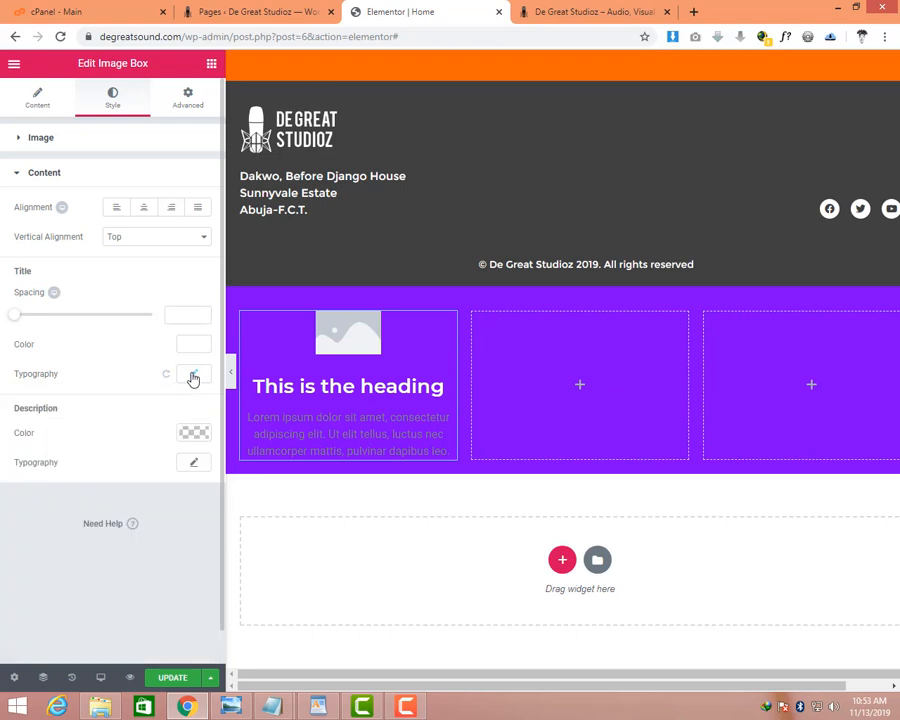
# Set the Image Box's description color to white (#ffffff).
pyautogui.click(194, 433)
pyautogui.click(163, 587)
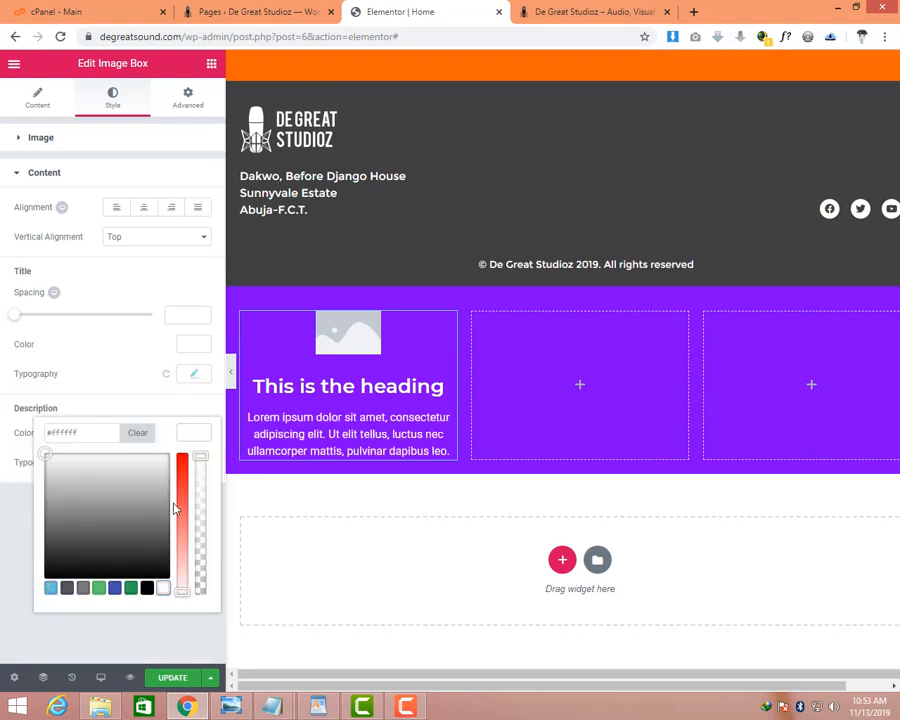
pyautogui.click(205, 435)
# Set the Image Box description's font family to Montserrat.
pyautogui.click(195, 462)
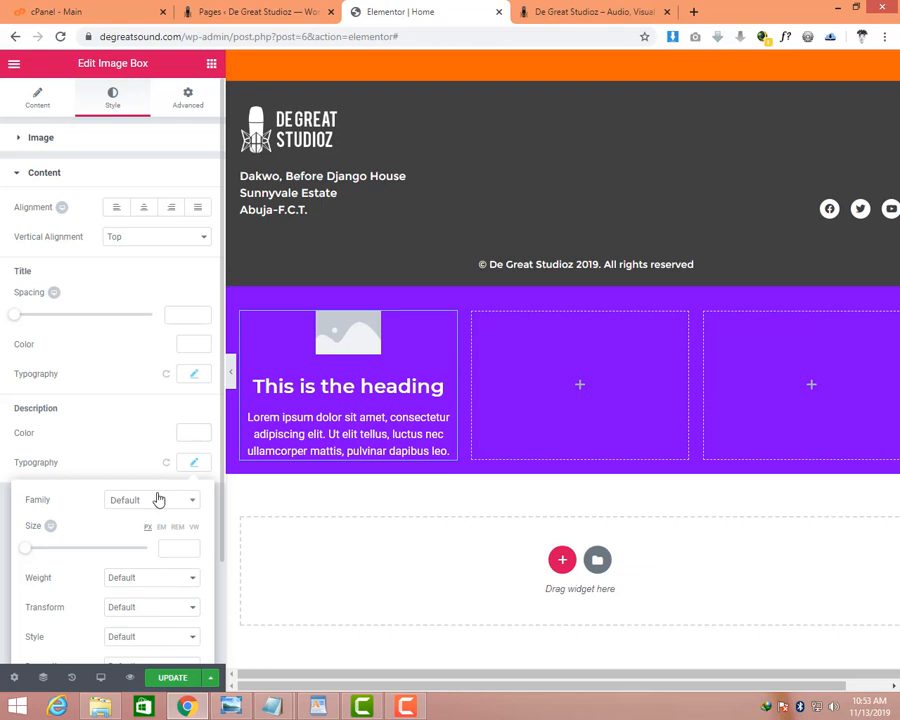
pyautogui.click(158, 500)
pyautogui.write('moin')
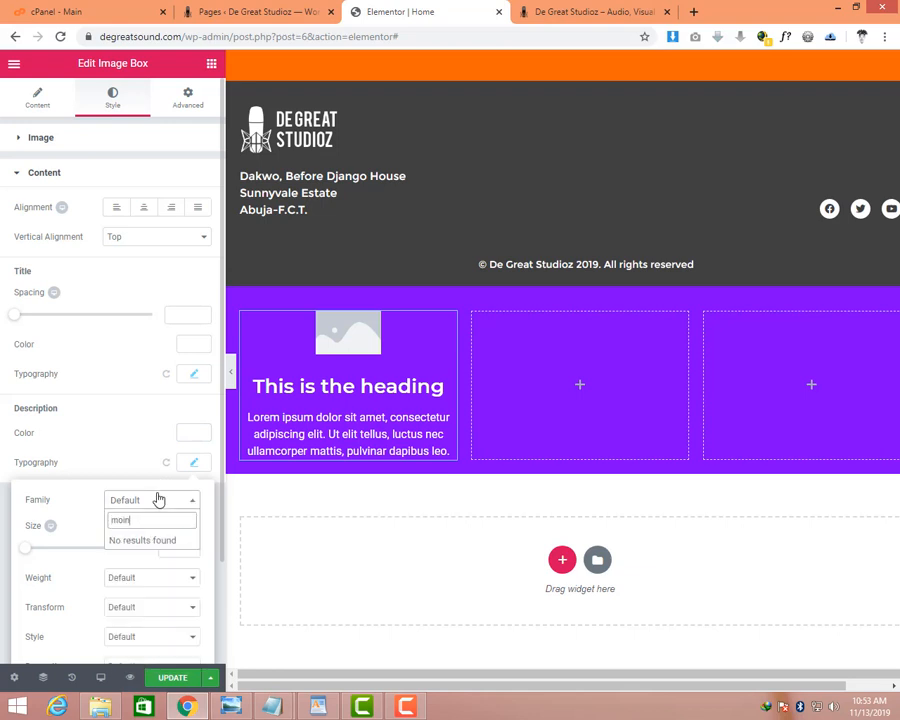
pyautogui.press('BackSpace')
pyautogui.press('BackSpace')
pyautogui.write('nt')
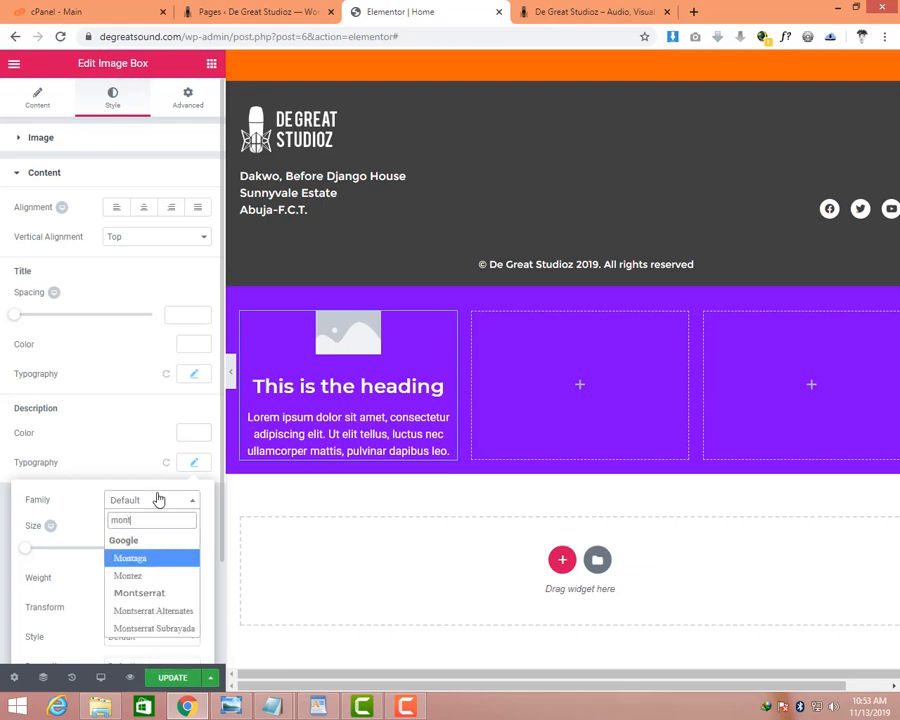
pyautogui.write('s')
pyautogui.click(138, 562)
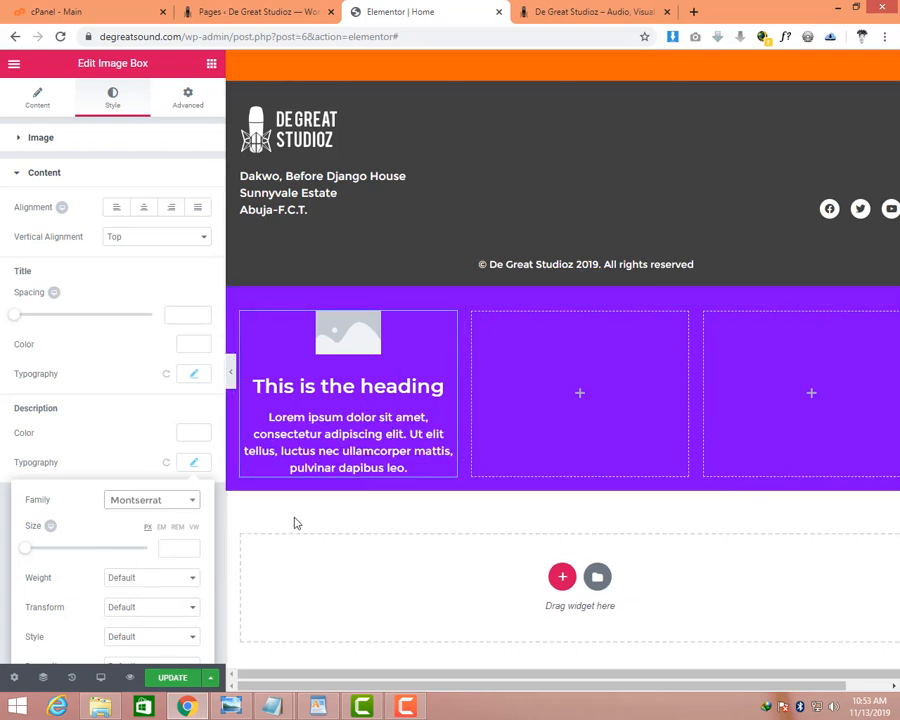
pyautogui.click(115, 470)
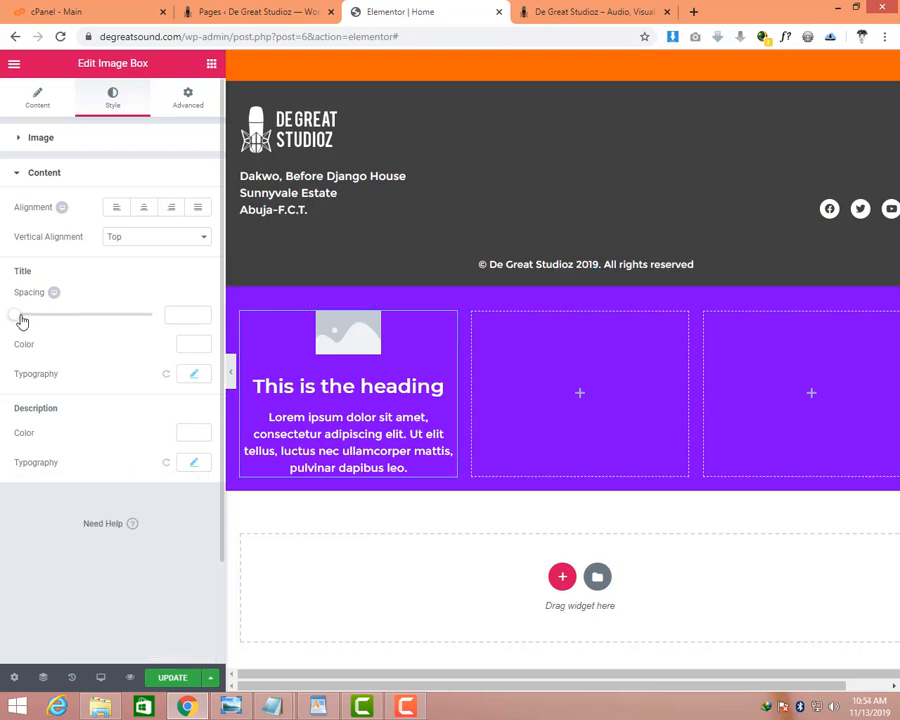
# Try a title spacing of 23 on the Image Box and undo it.
pyautogui.moveTo(22, 320); pyautogui.dragTo(52, 324)
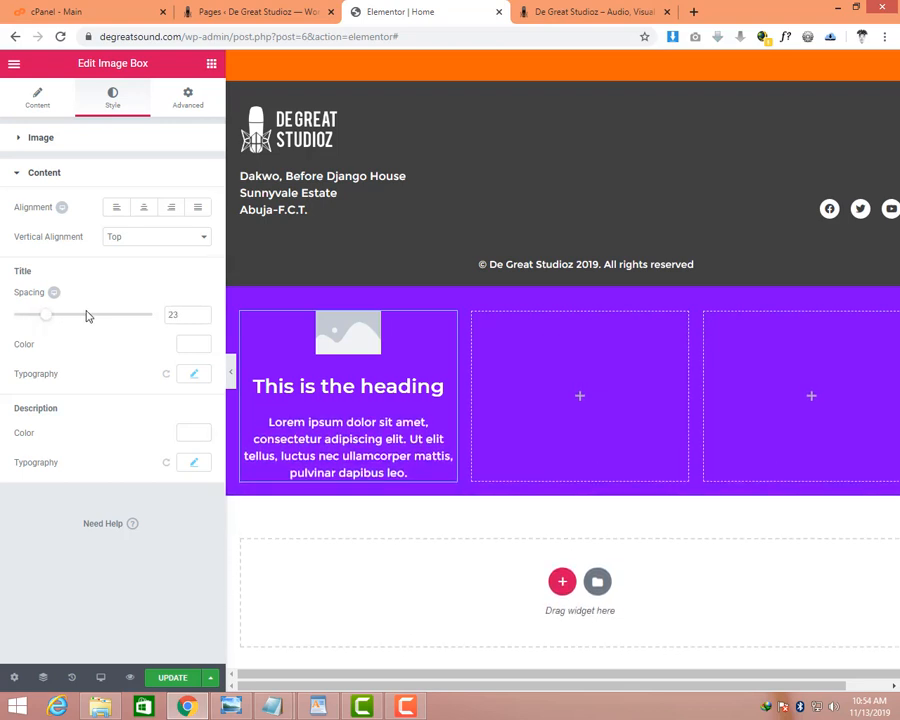
pyautogui.hotkey('ctrl', 'z')
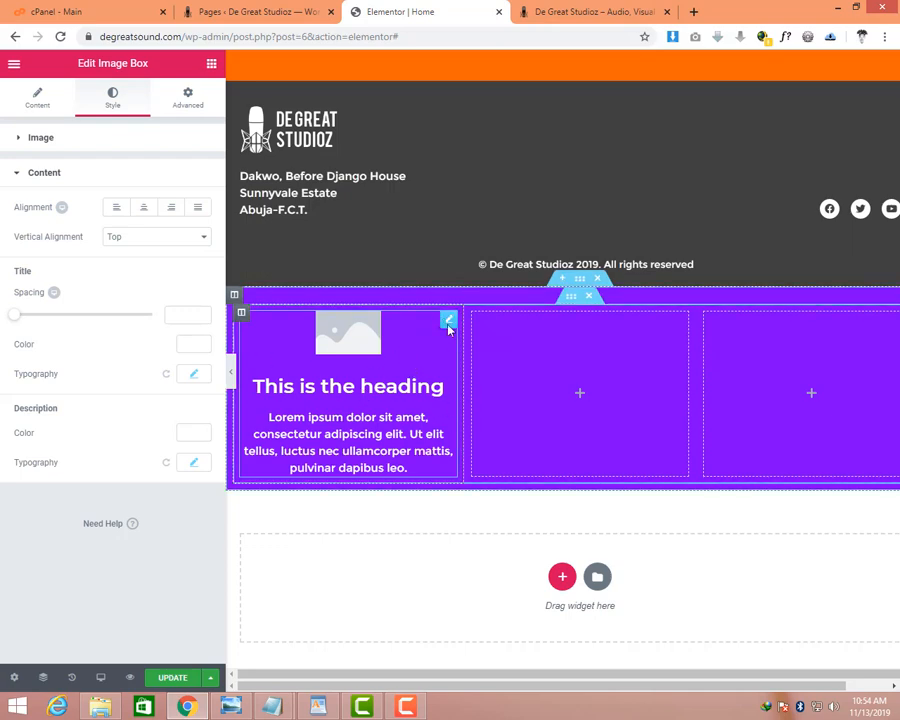
# Duplicate the styled Image Box in the first column and move the copy into the second column.
pyautogui.scroll(5, 362, 378)
pyautogui.scroll(-5, 466, 298)
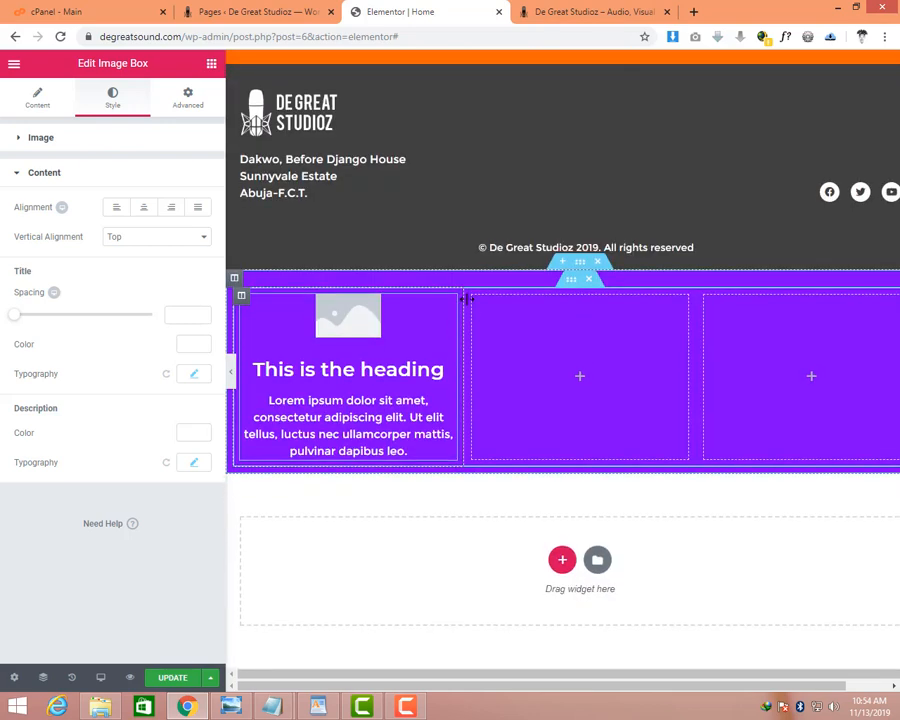
pyautogui.rightClick(453, 308)
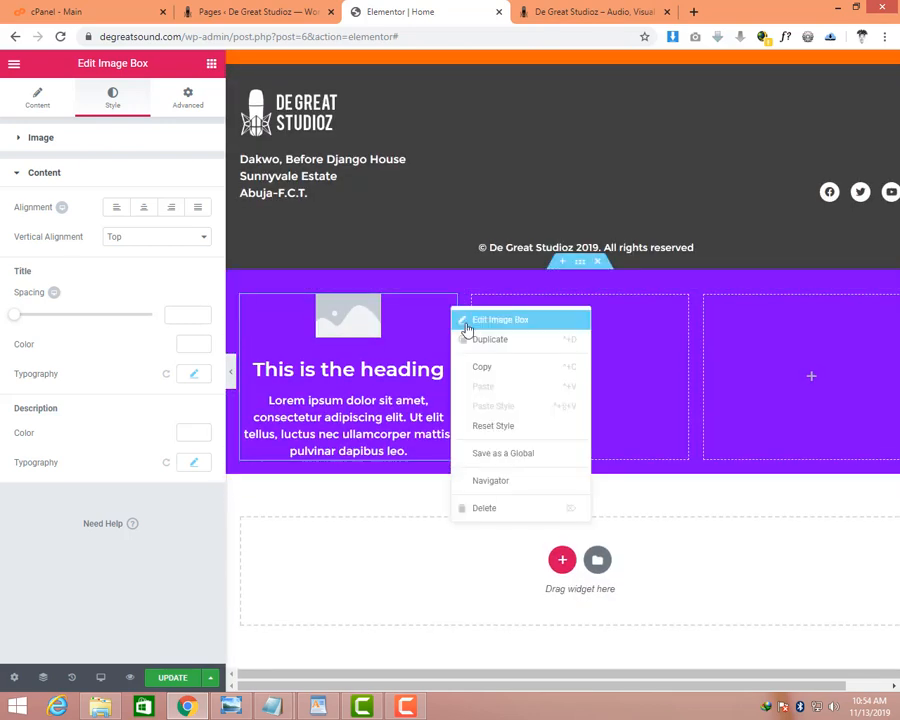
pyautogui.click(483, 342)
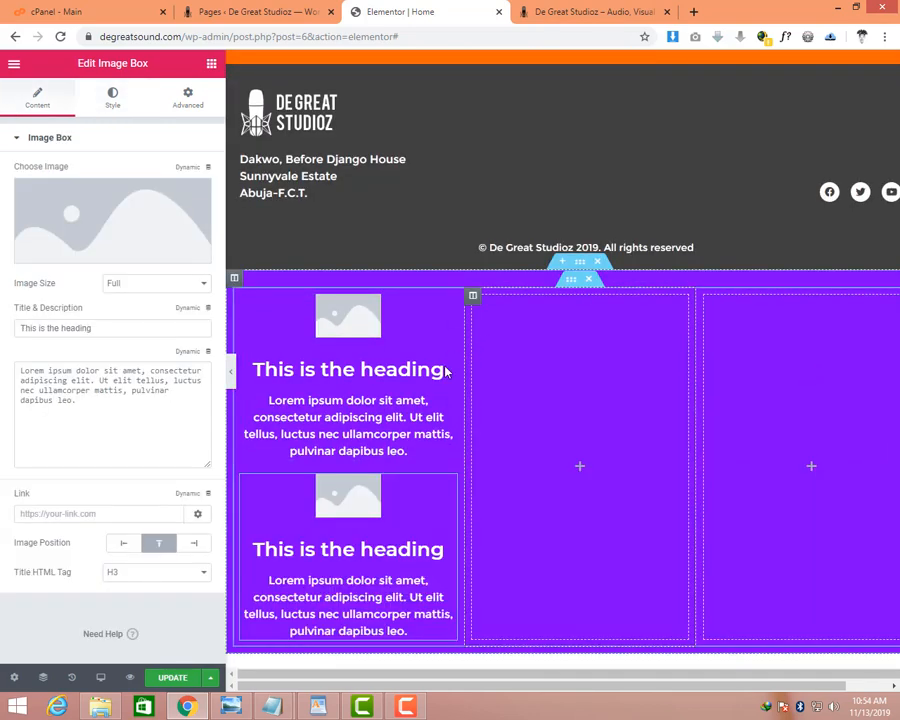
pyautogui.moveTo(584, 391); pyautogui.dragTo(634, 333)
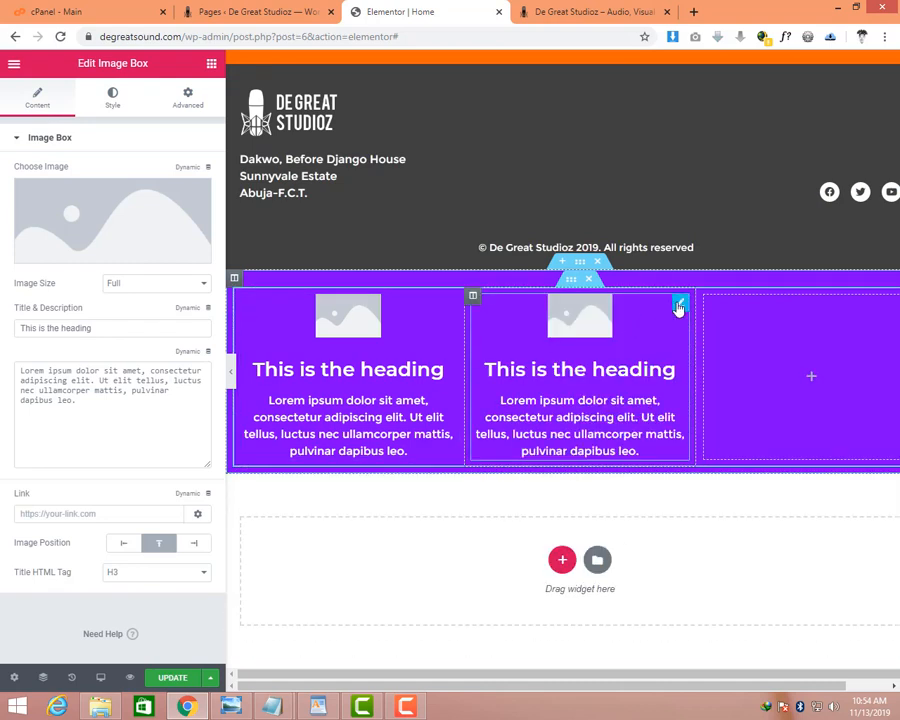
# Duplicate the second column's Image Box and move the copy into the empty third column.
pyautogui.rightClick(677, 303)
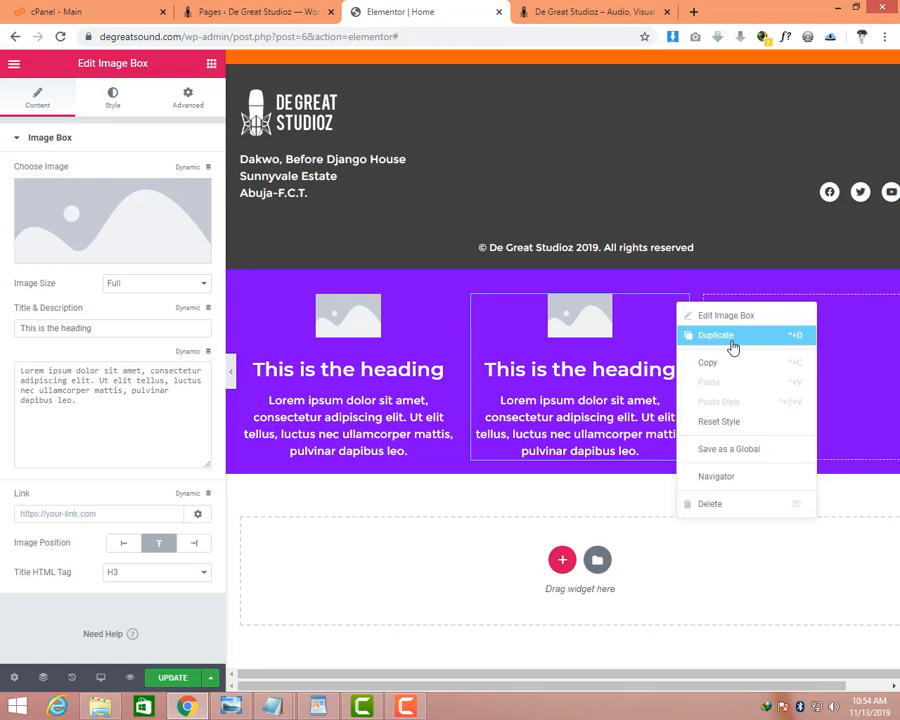
pyautogui.click(733, 347)
pyautogui.moveTo(682, 484); pyautogui.dragTo(804, 370)
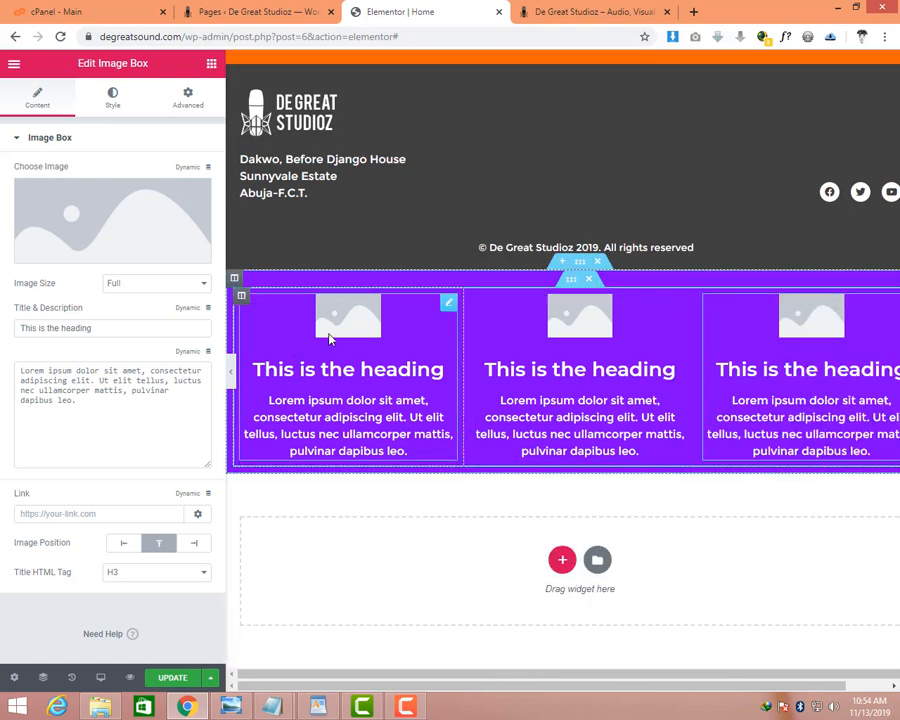
# Title the first column's Image Box "Audio Production" and check the wording against the services design image.
pyautogui.rightClick(350, 311)
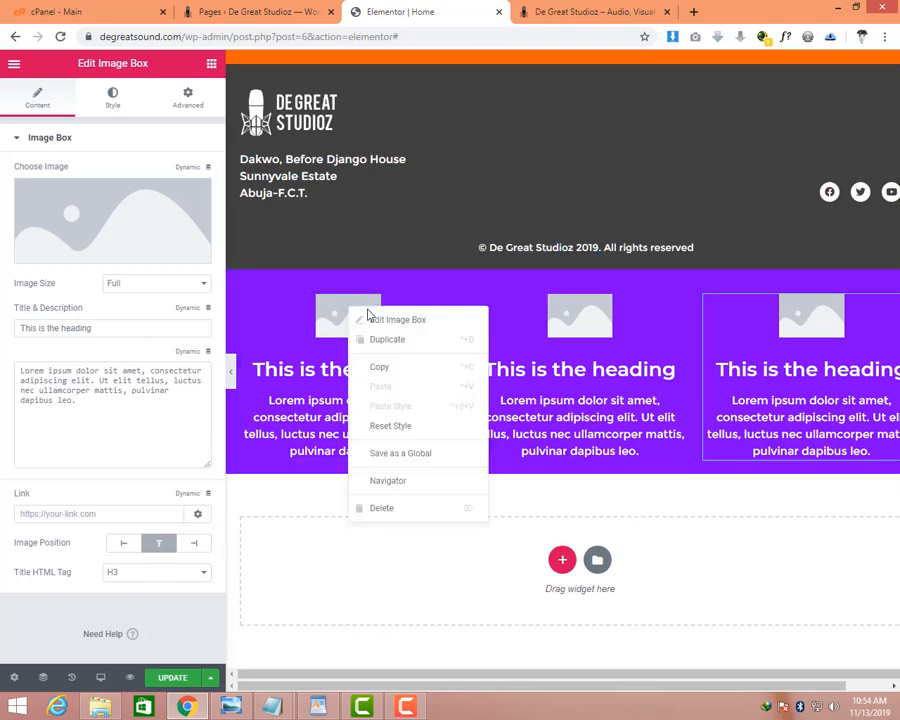
pyautogui.click(375, 321)
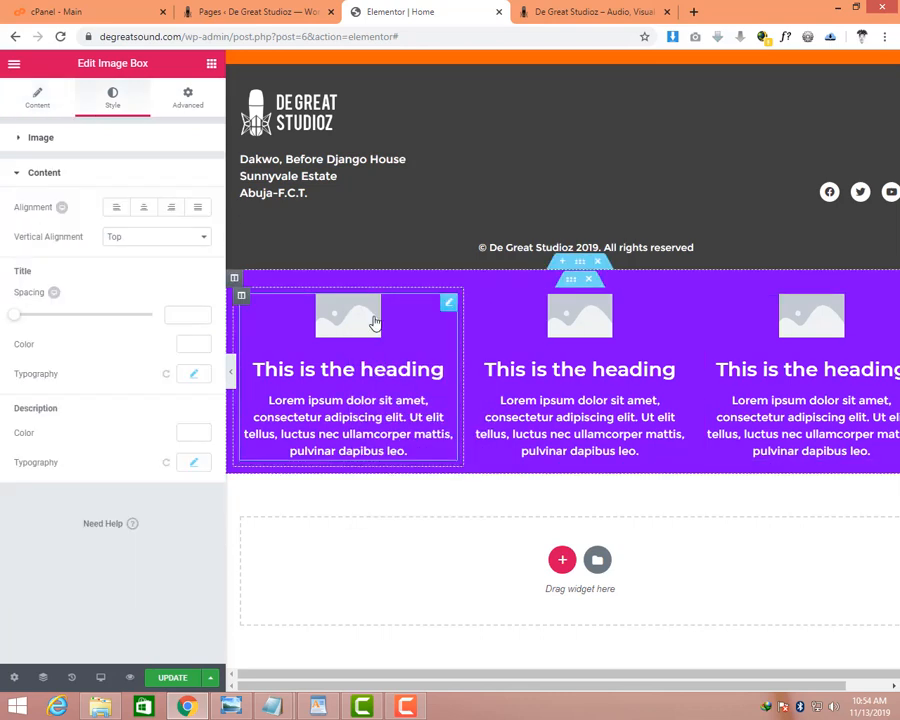
pyautogui.click(55, 108)
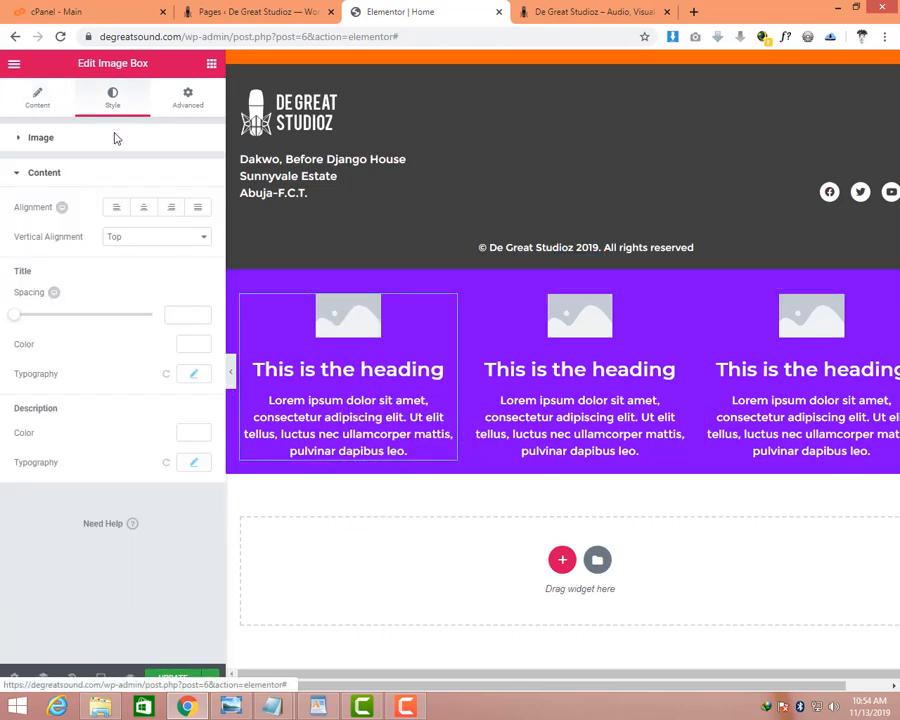
pyautogui.hotkey('ctrl', 'a')
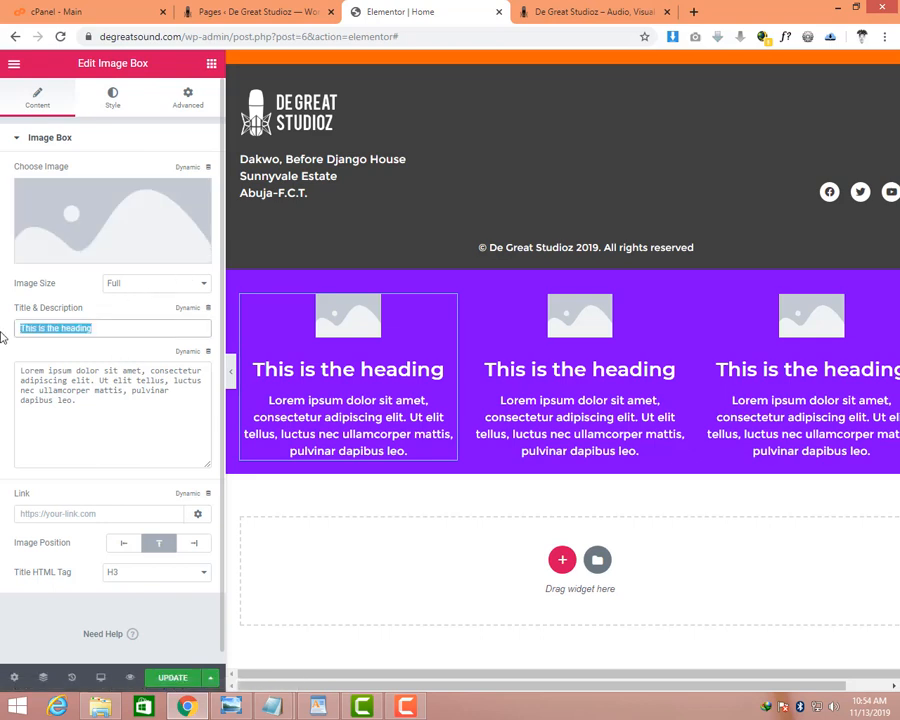
pyautogui.write('Audio ')
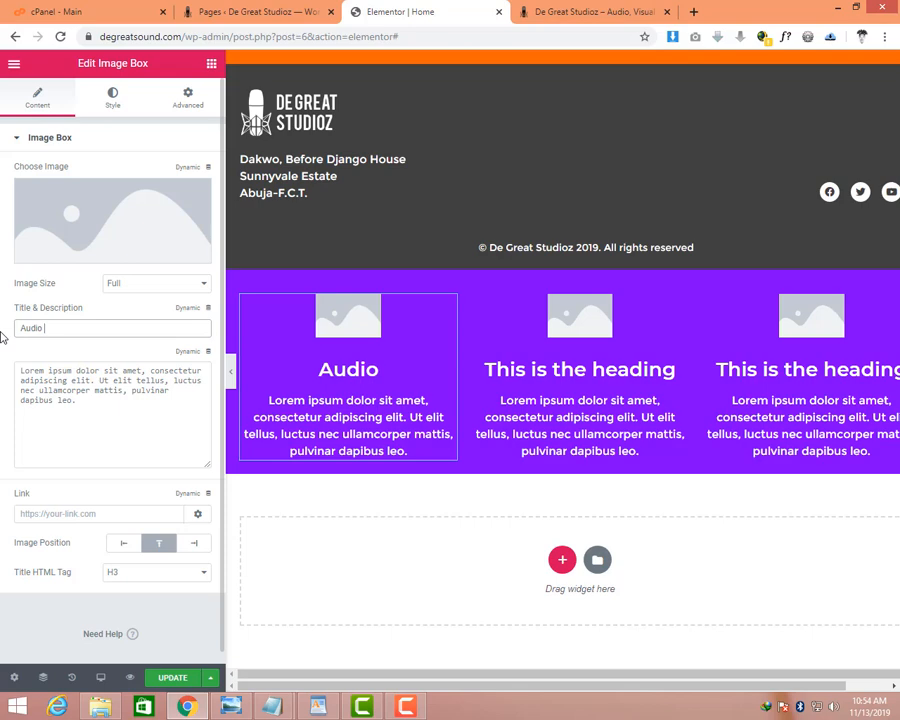
pyautogui.write('Production')
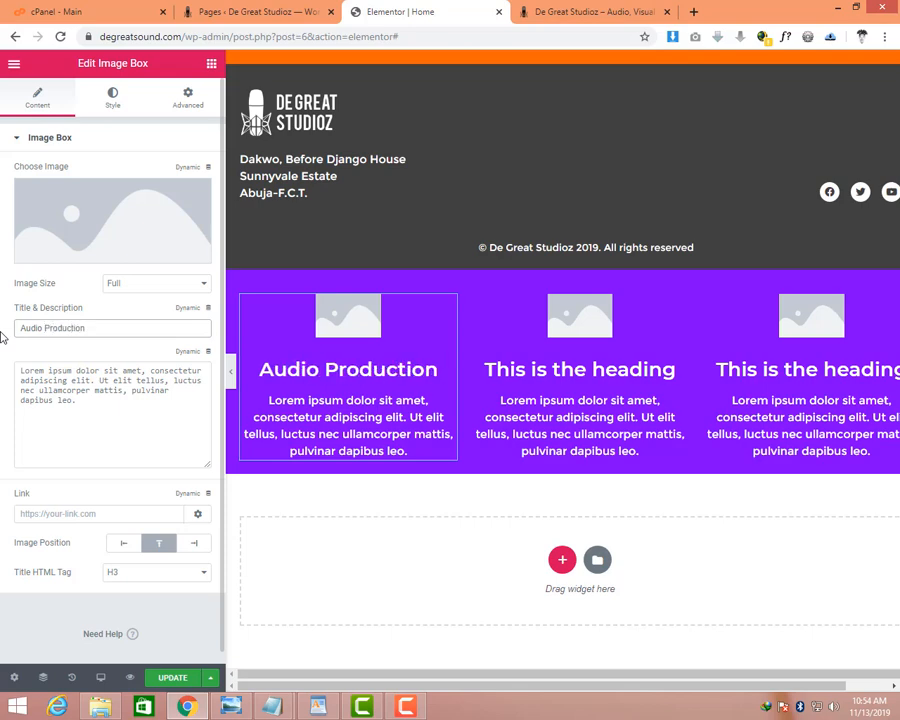
pyautogui.click(230, 706)
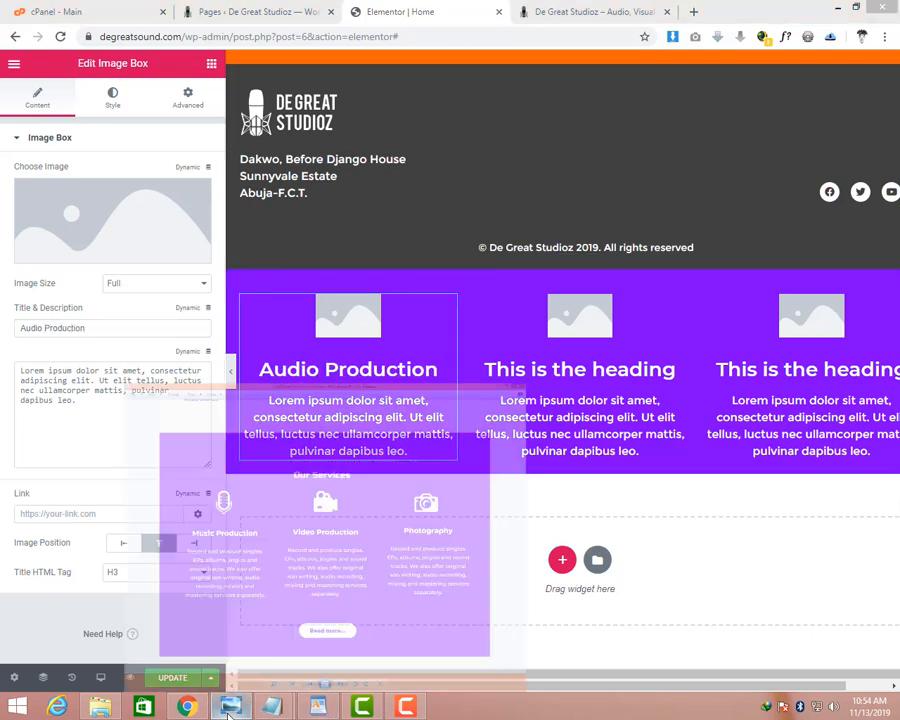
pyautogui.click(230, 706)
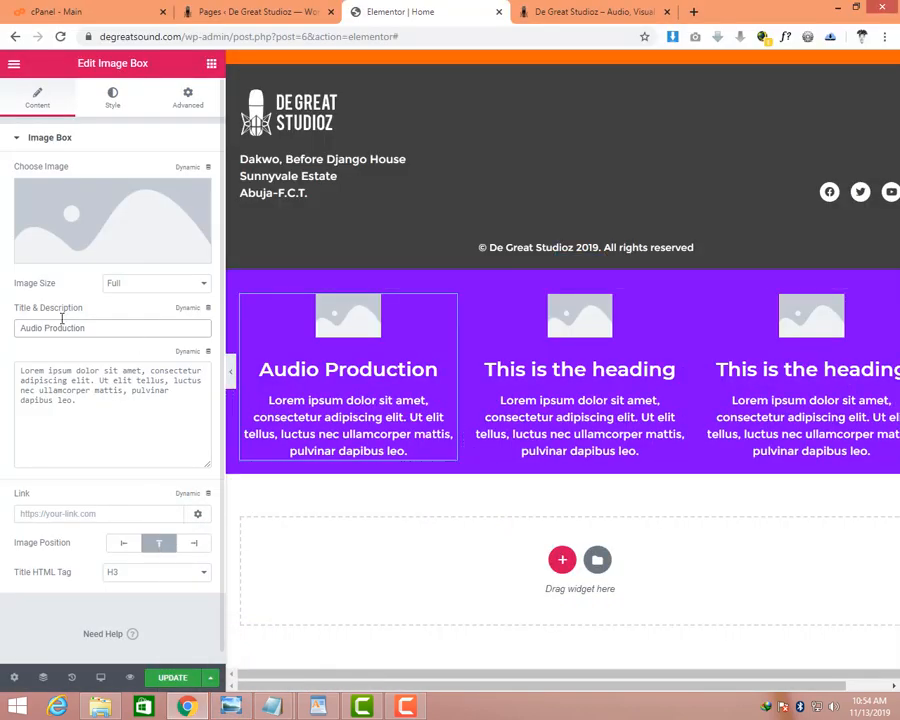
pyautogui.doubleClick(26, 330)
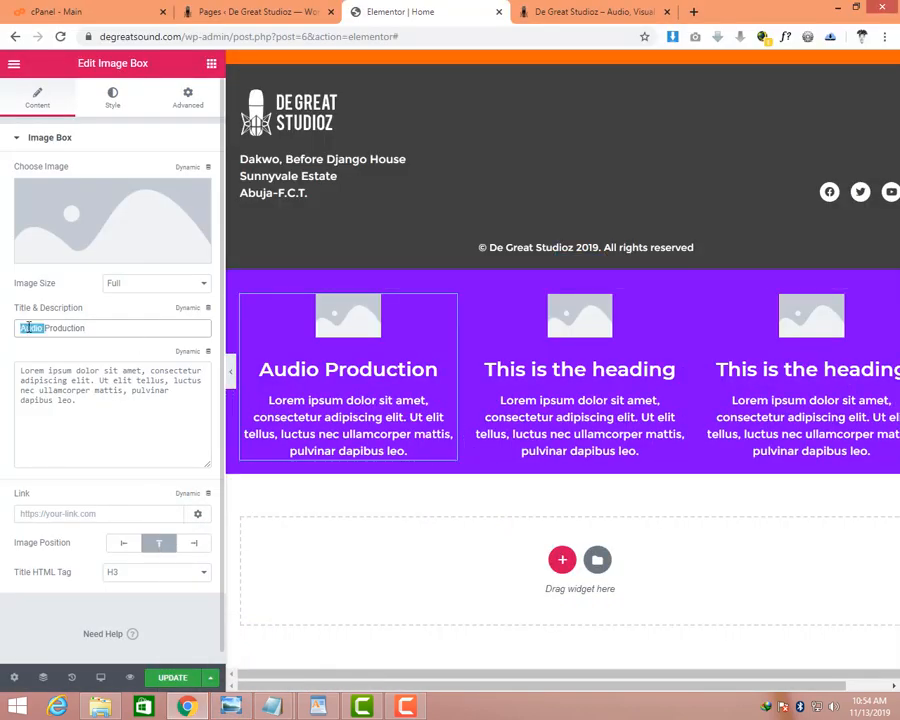
# Switch to the DGS-Brochure-copy document in WordPad and copy the AUDIO PRODUCTION text from "Record and produce singles" through "mastering services separately.".
pyautogui.click(107, 407)
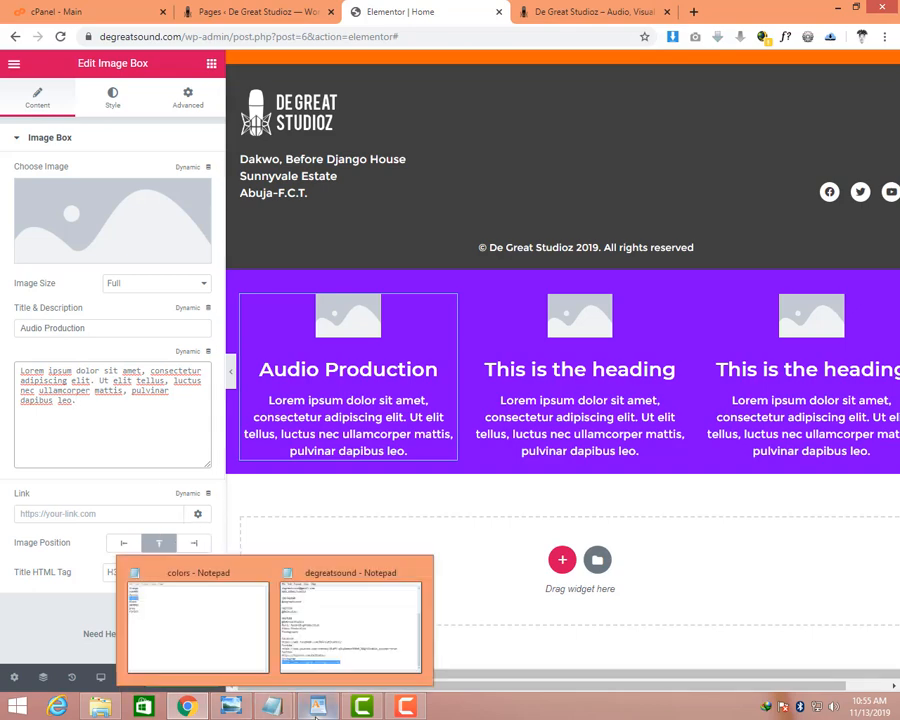
pyautogui.click(317, 706)
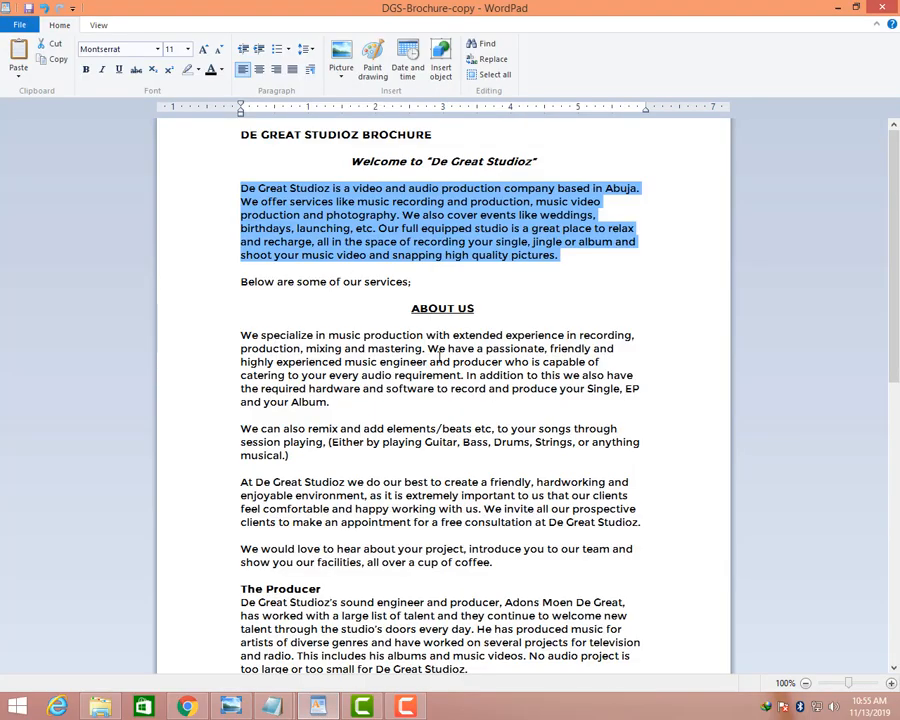
pyautogui.scroll(-1, 440, 356)
pyautogui.scroll(1, 440, 356)
pyautogui.scroll(-7, 440, 356)
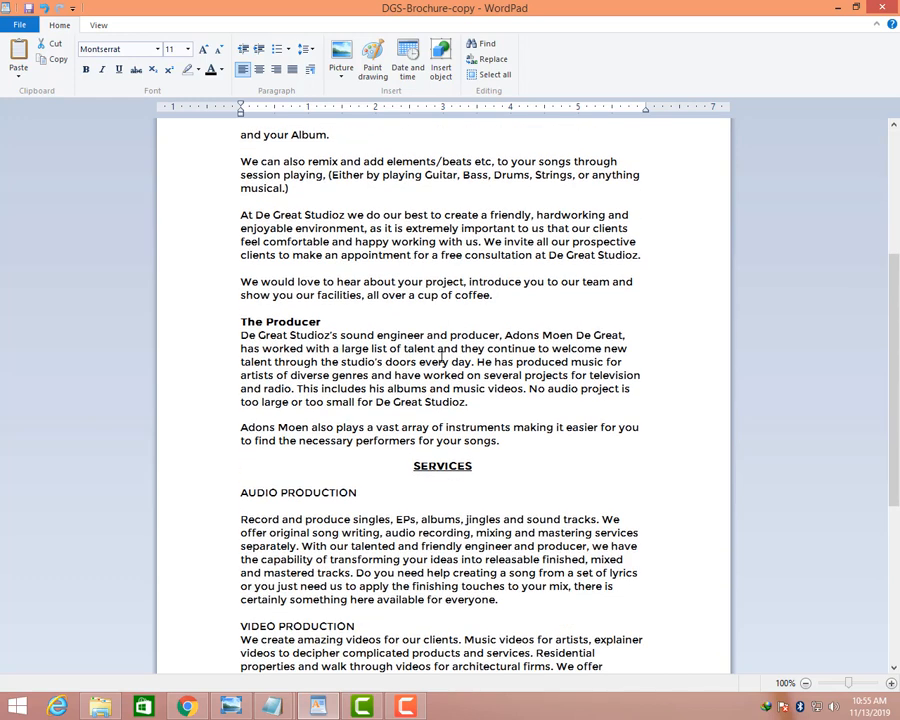
pyautogui.scroll(-6, 441, 356)
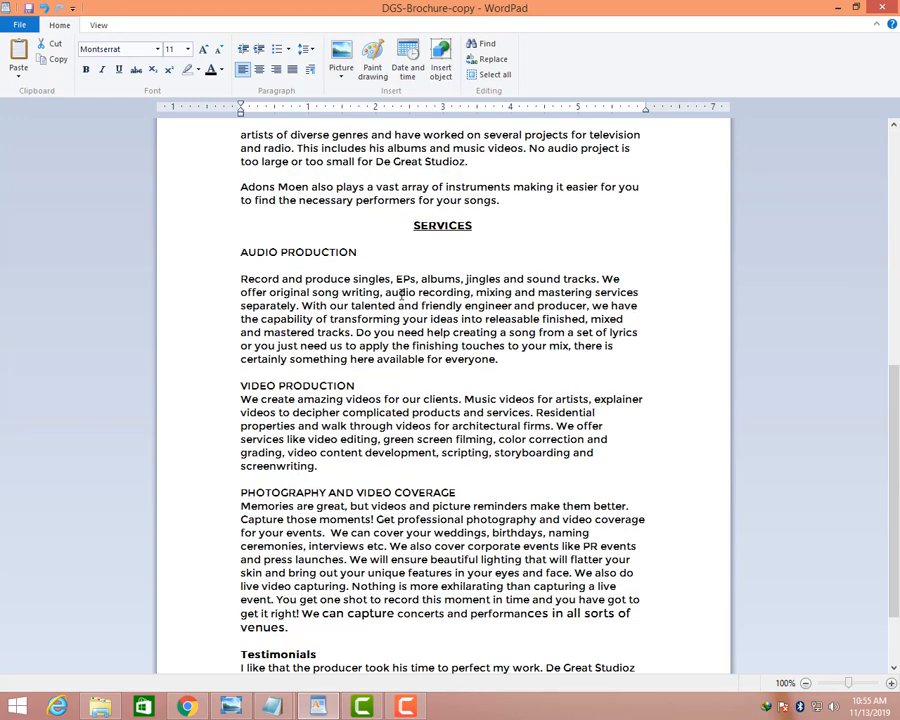
pyautogui.click(415, 290)
pyautogui.moveTo(241, 277); pyautogui.dragTo(293, 305)
pyautogui.hotkey('ctrl', 'c')
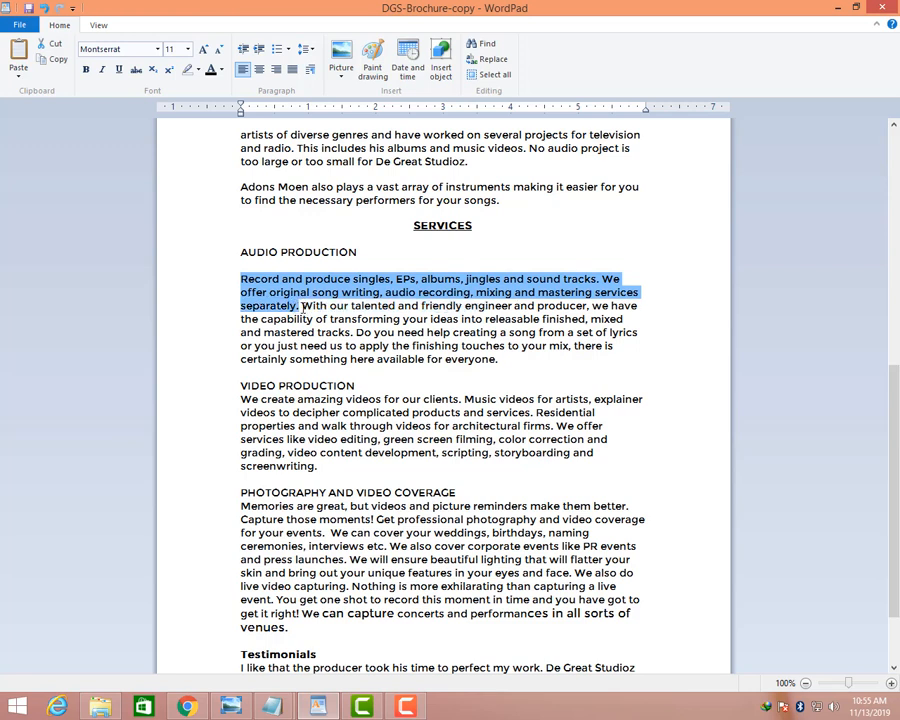
# Check the services design image, return to Elementor in Chrome and replace the first Image Box's description with the copied brochure text.
pyautogui.click(231, 706)
pyautogui.click(231, 706)
pyautogui.click(197, 704)
pyautogui.moveTo(128, 401); pyautogui.dragTo(2, 373)
pyautogui.hotkey('ctrl', 'v')
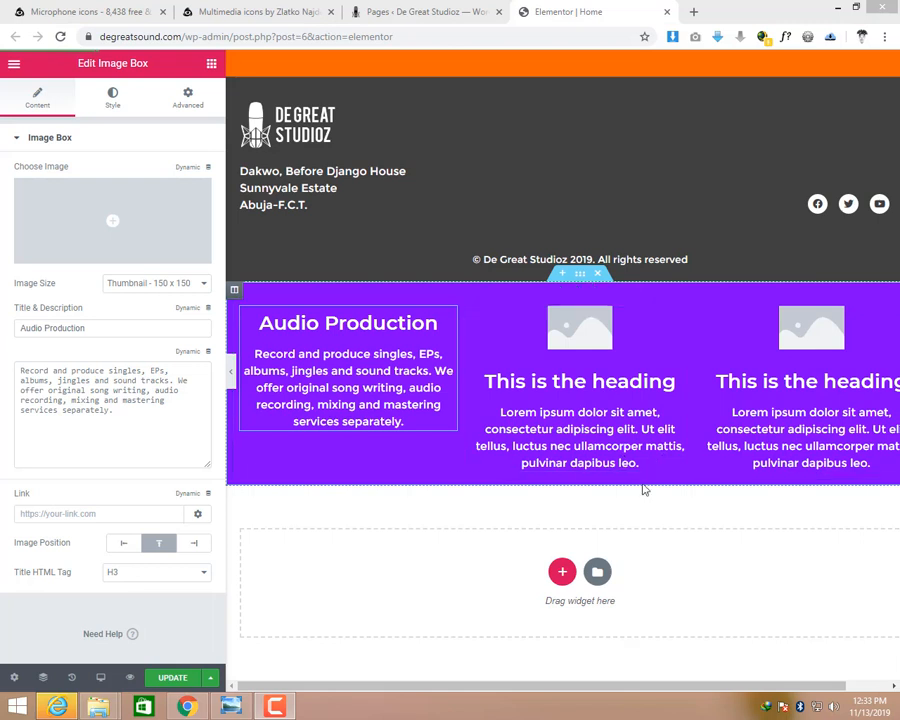
# Insert the white microphone icon 809494-512.png from the media library as the Audio Production Image Box's image.
pyautogui.rightClick(320, 328)
pyautogui.click(380, 340)
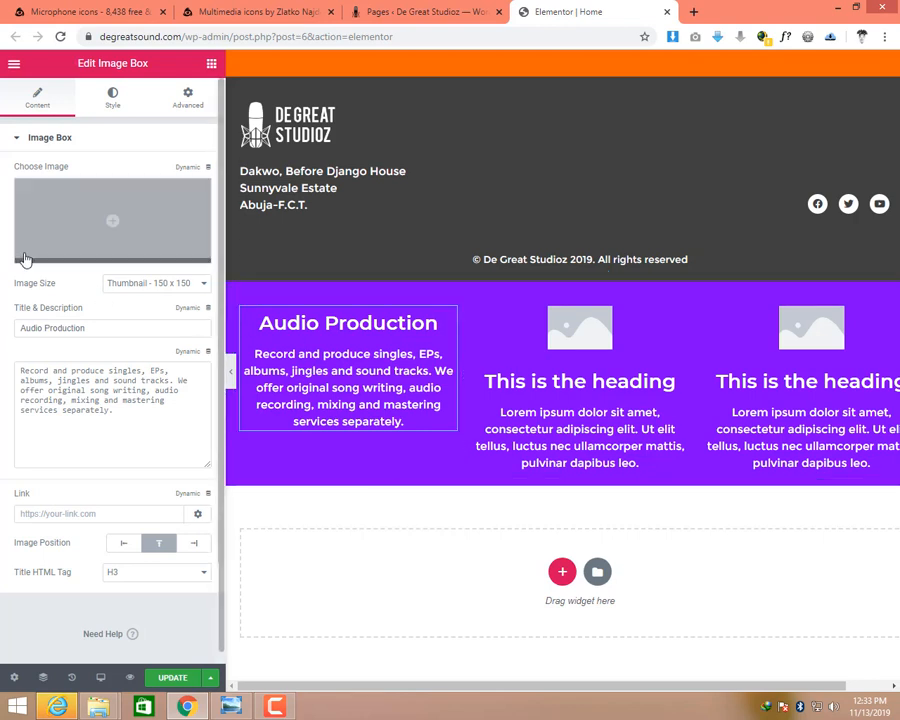
pyautogui.click(115, 236)
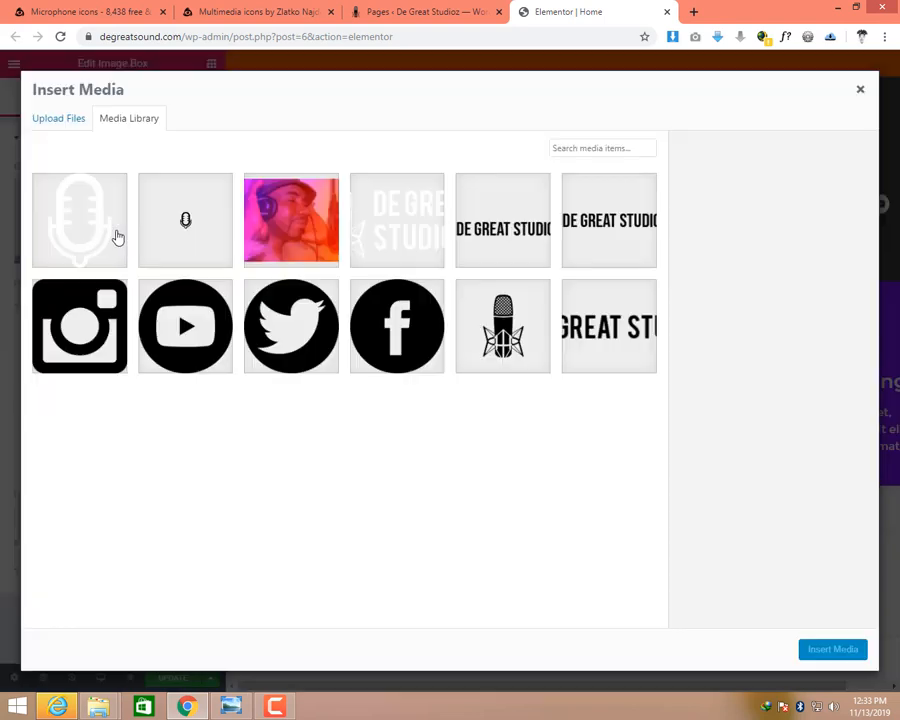
pyautogui.click(93, 231)
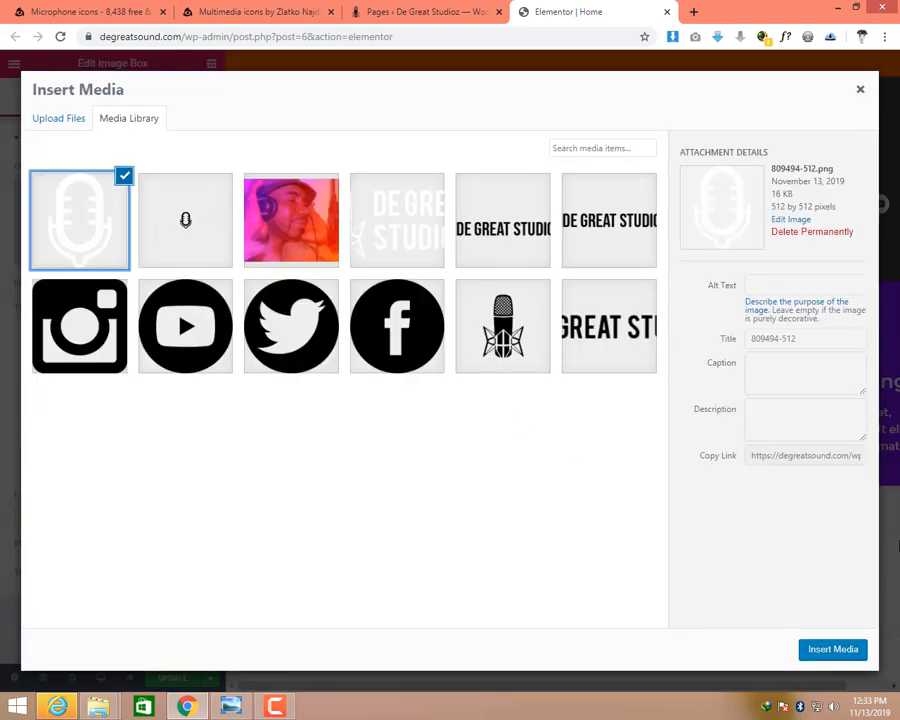
pyautogui.click(820, 647)
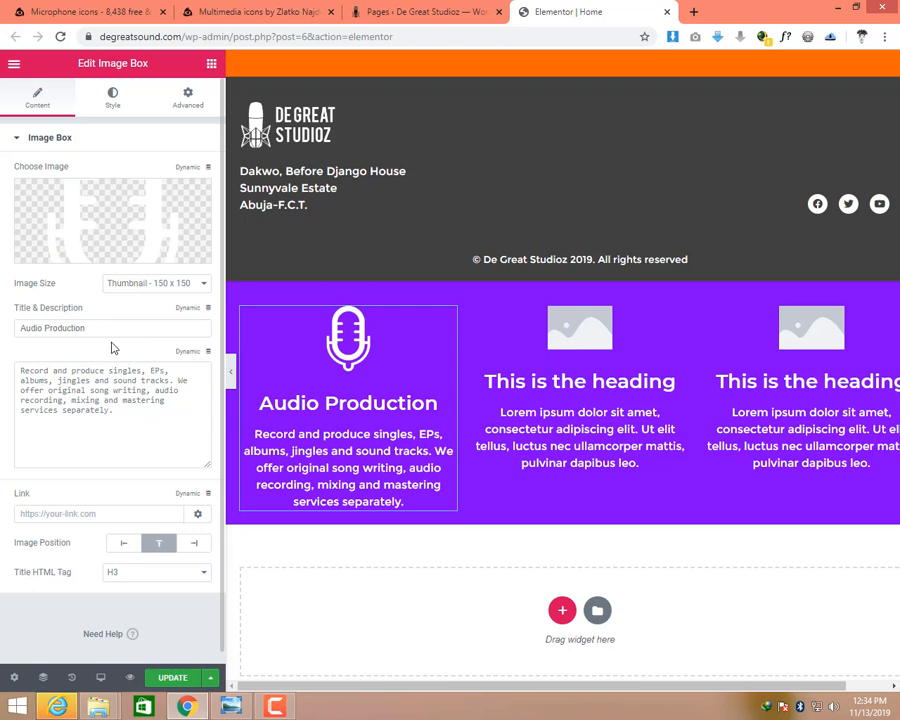
# Set the line height of the Audio Production box's description typography to 1.7 em.
pyautogui.click(167, 451)
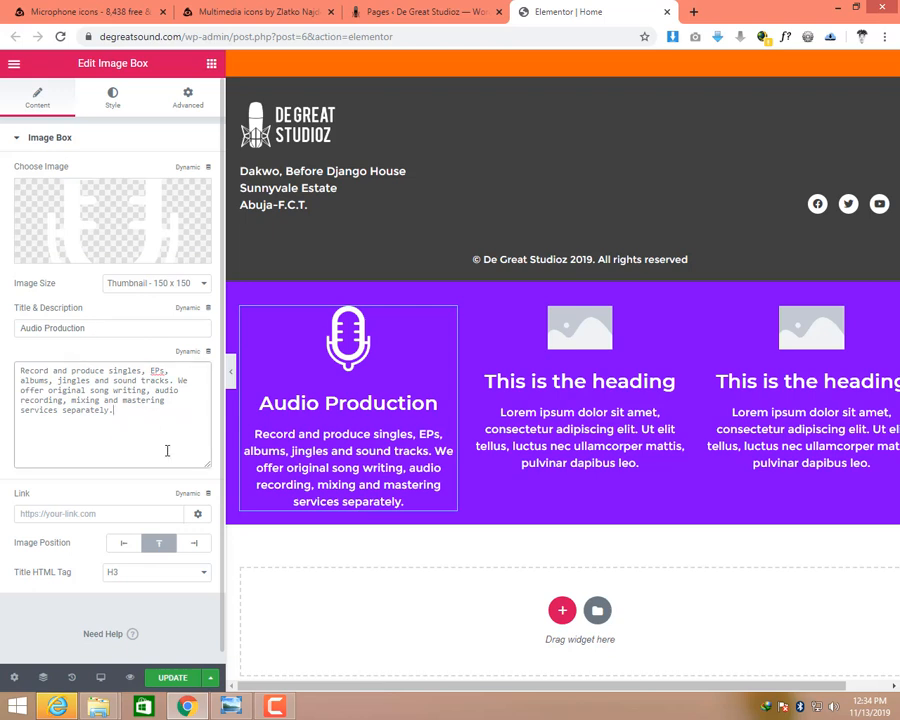
pyautogui.click(113, 99)
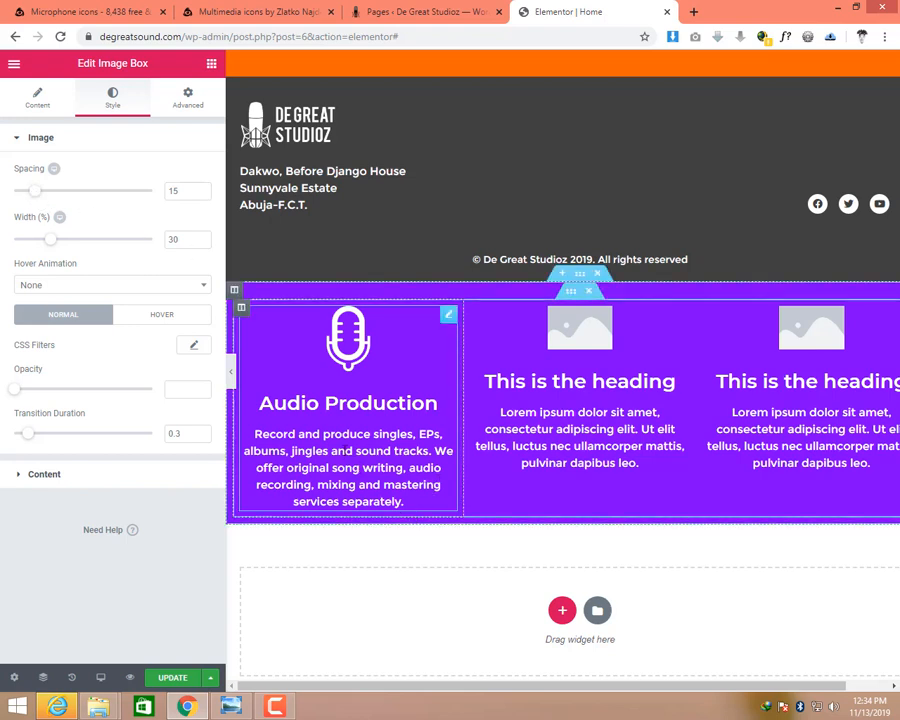
pyautogui.click(50, 142)
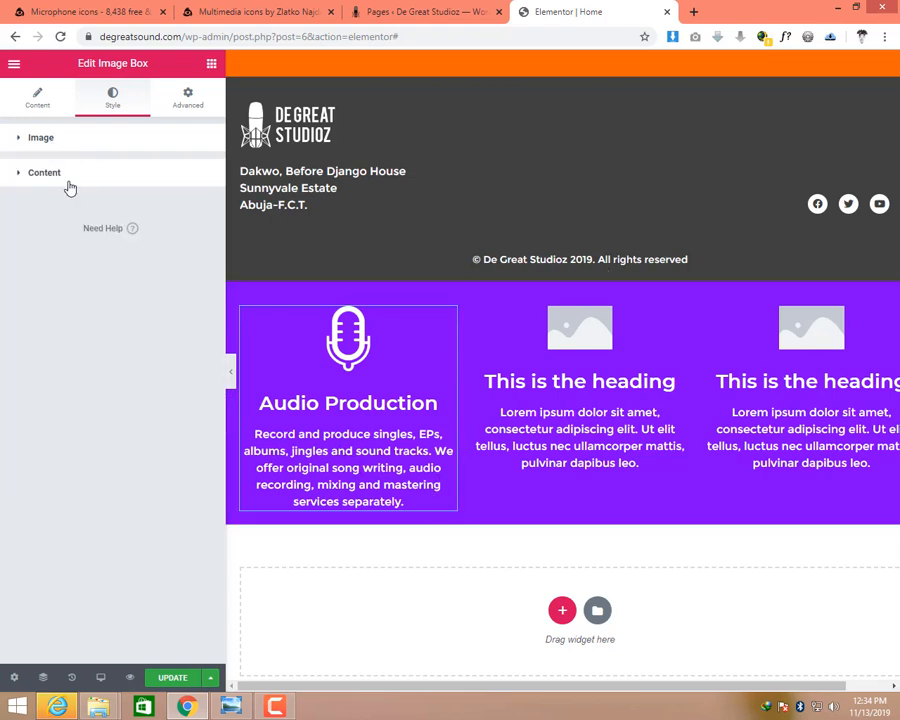
pyautogui.click(67, 182)
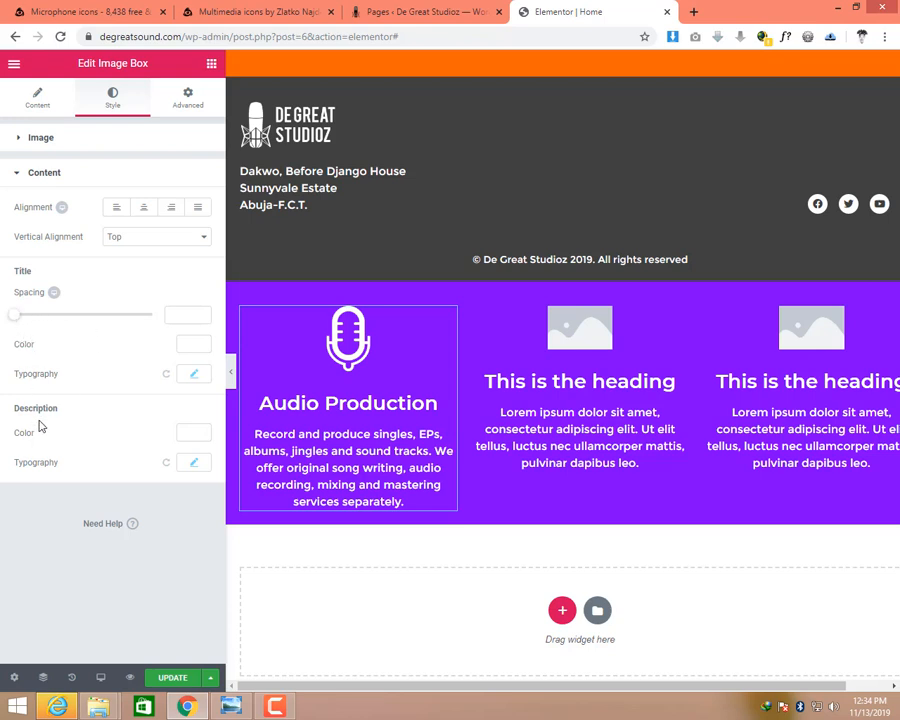
pyautogui.click(194, 463)
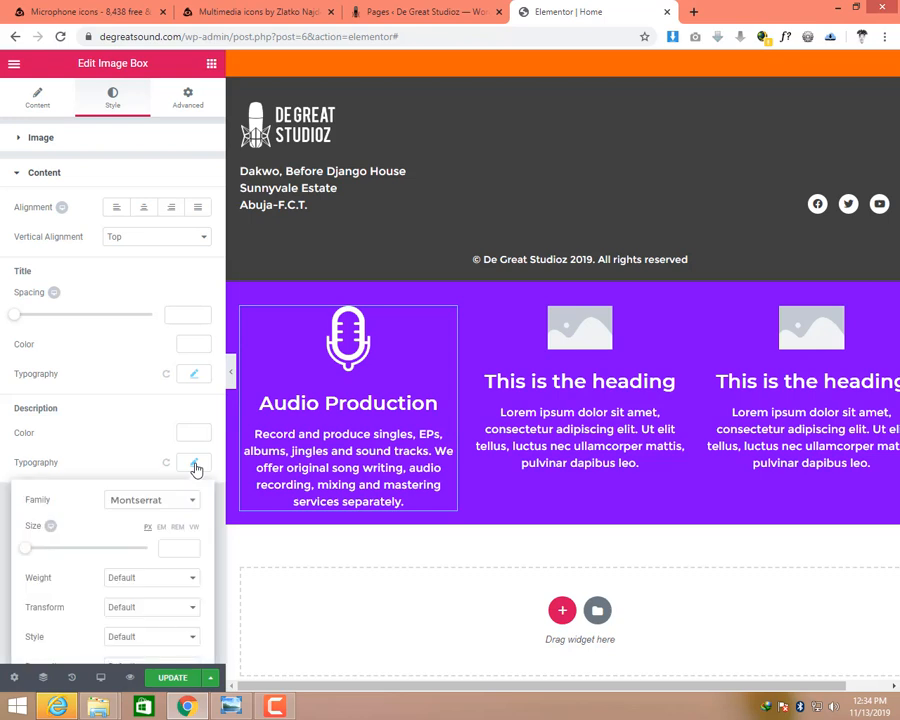
pyautogui.scroll(-3, 196, 469)
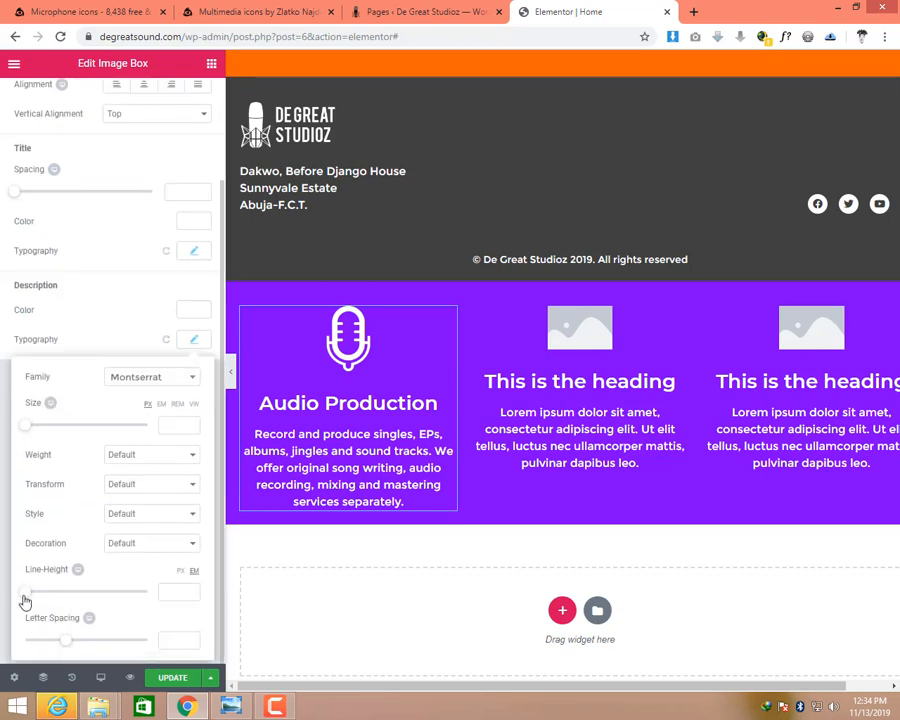
pyautogui.moveTo(27, 601); pyautogui.dragTo(46, 600)
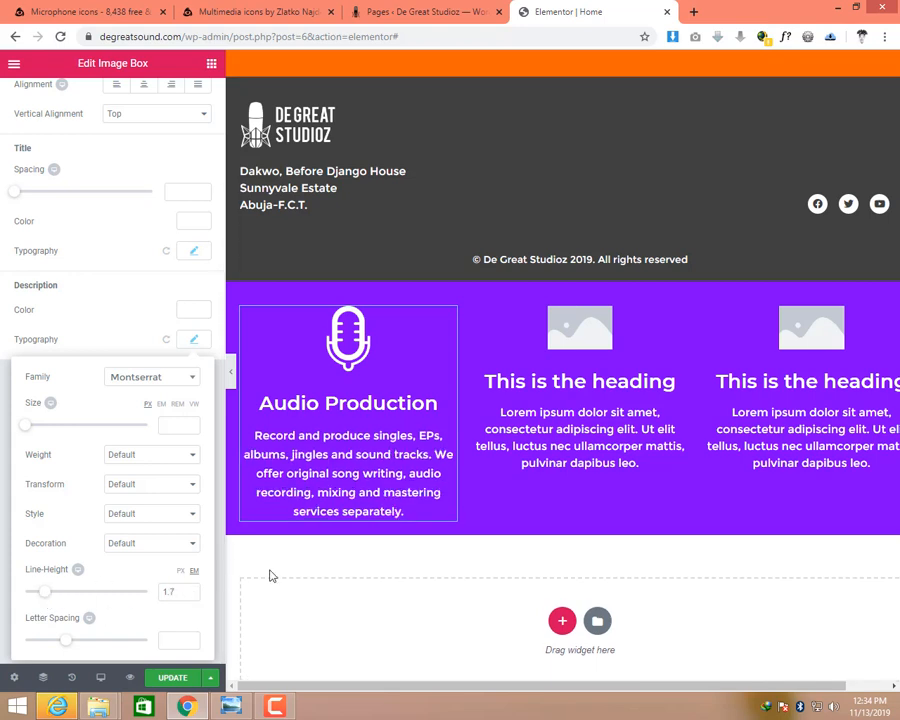
pyautogui.moveTo(181, 591); pyautogui.dragTo(155, 597)
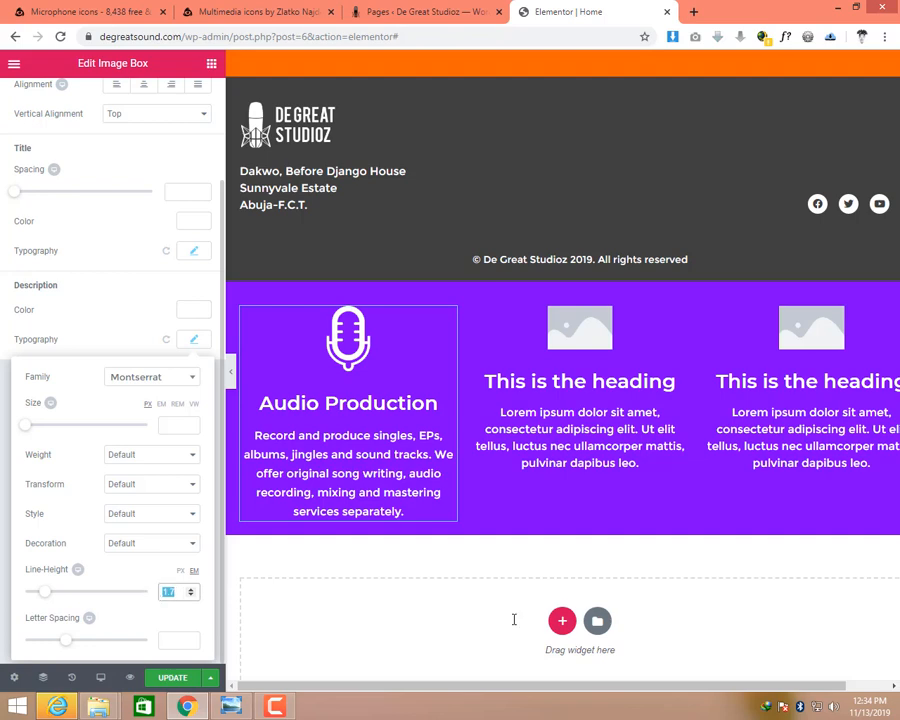
# Set the description line height of the second column's Image Box to 1.7 em.
pyautogui.rightClick(569, 427)
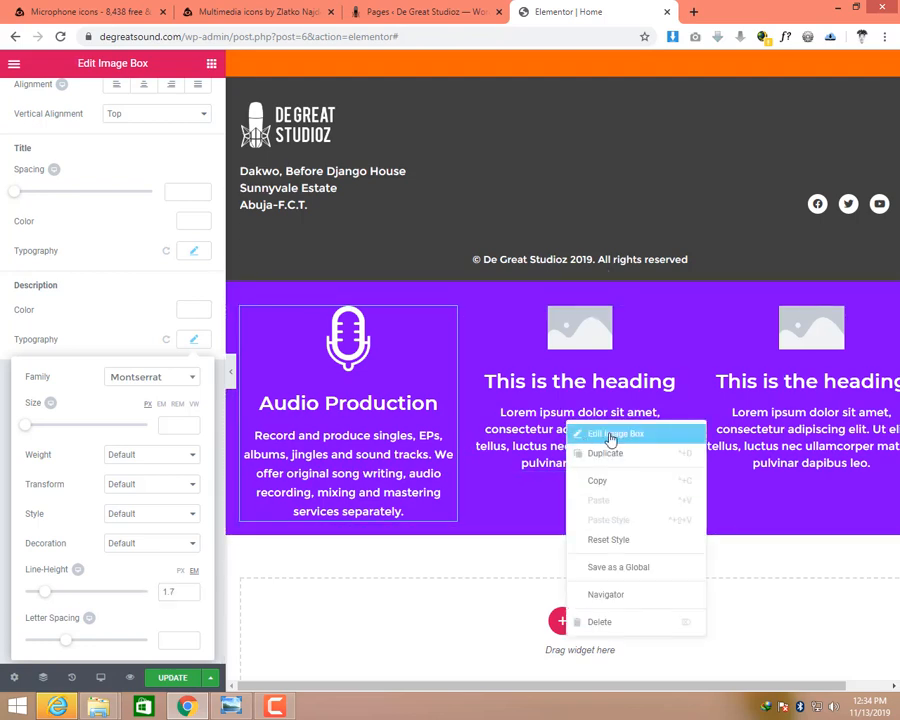
pyautogui.click(615, 436)
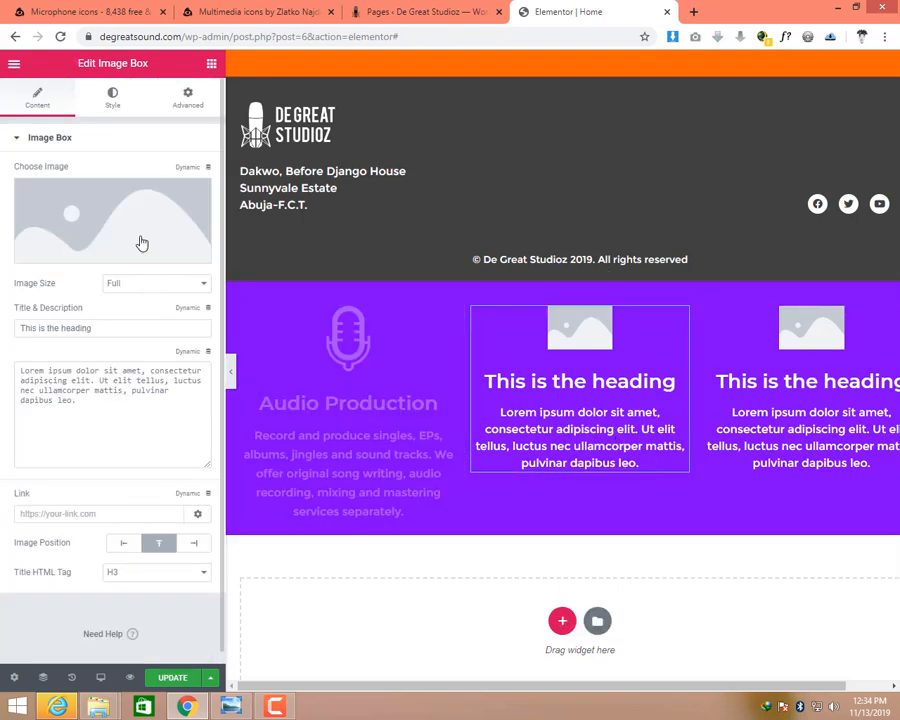
pyautogui.click(178, 100)
pyautogui.click(109, 100)
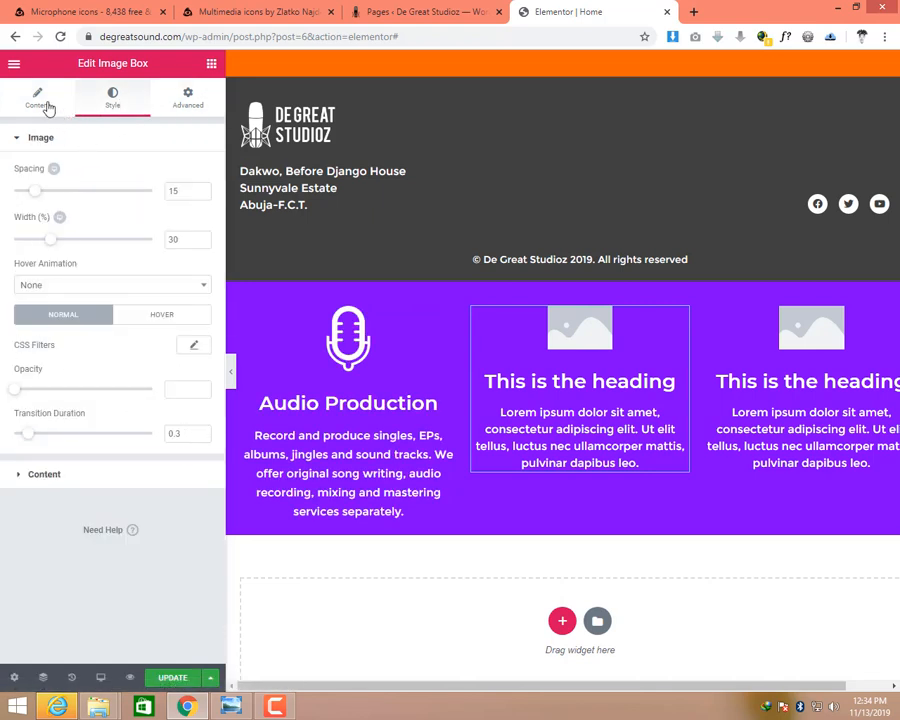
pyautogui.click(45, 474)
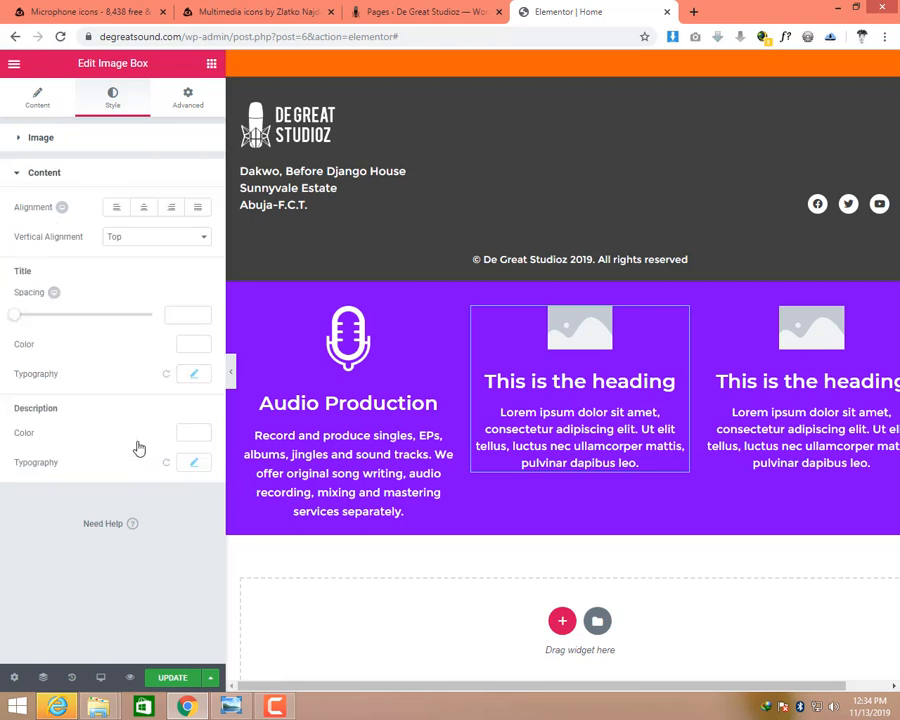
pyautogui.click(194, 462)
pyautogui.scroll(-1, 58, 548)
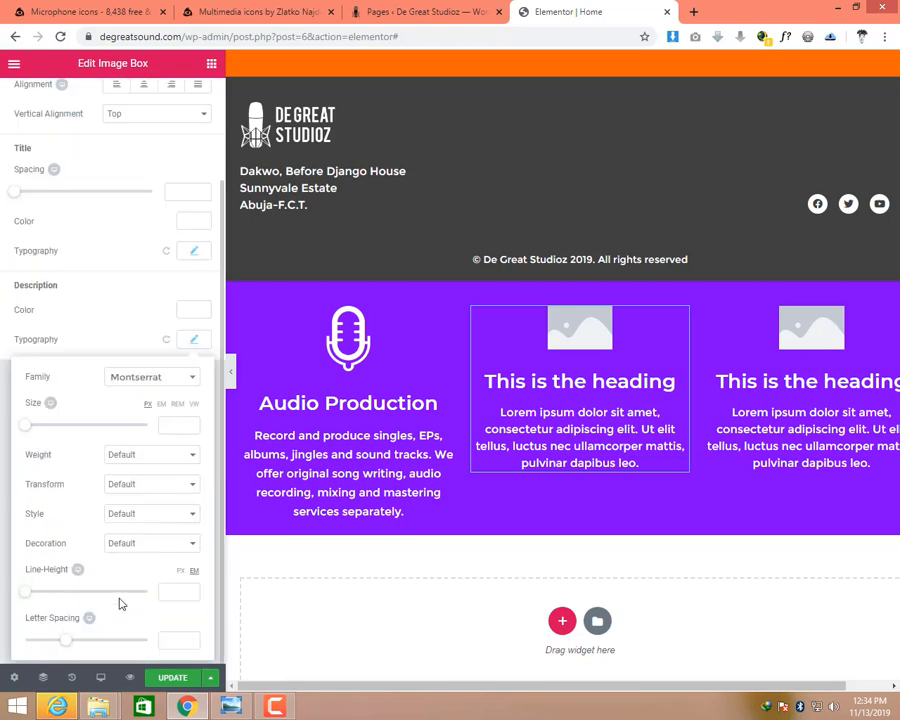
pyautogui.click(174, 594)
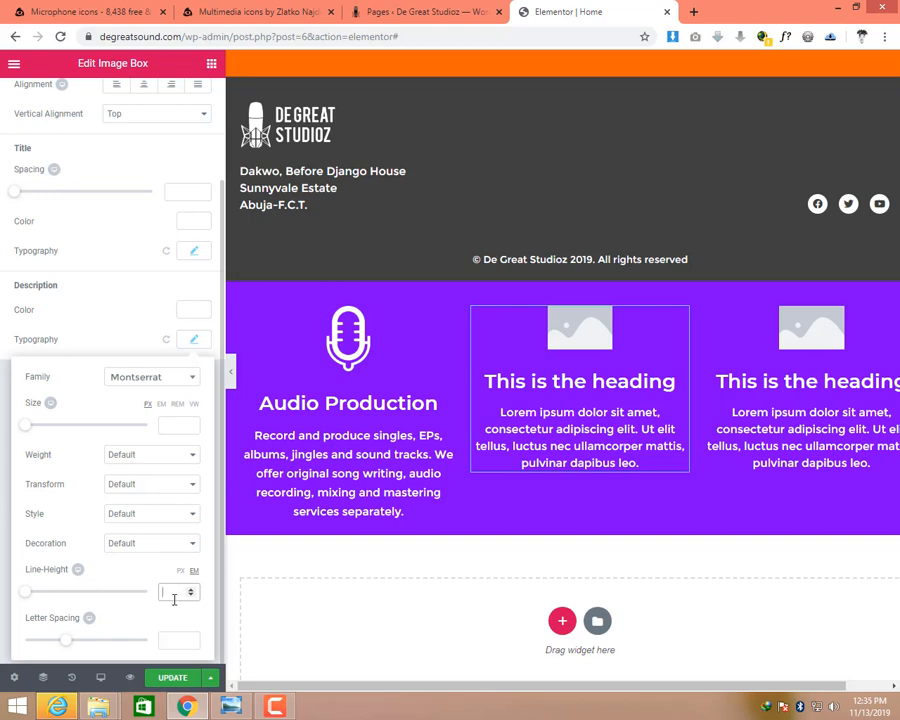
pyautogui.write('1.8')
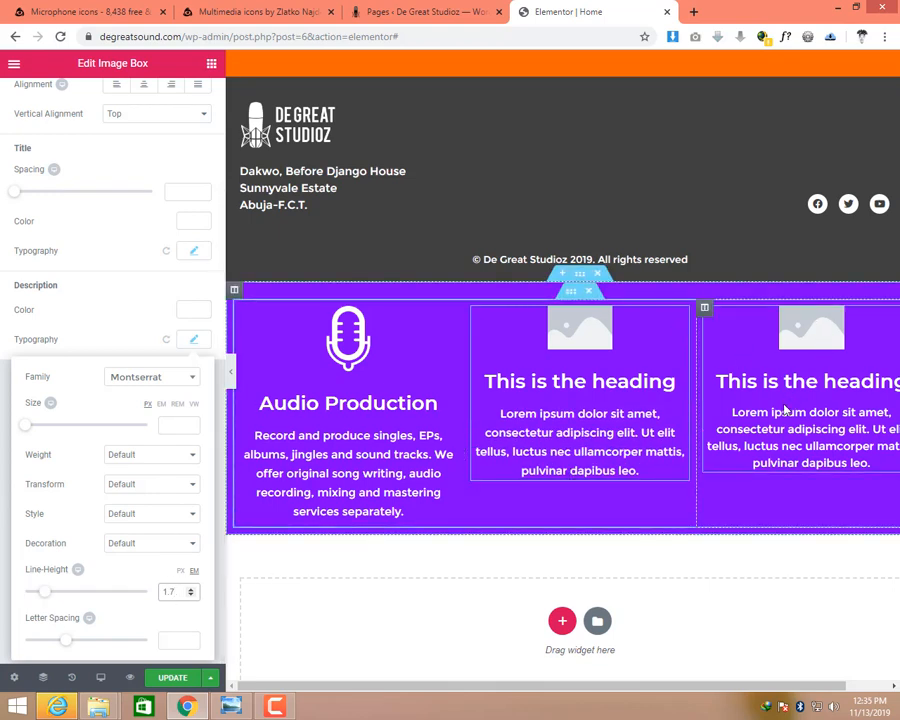
# Set the description line height of the third column's Image Box to 1.7 em.
pyautogui.rightClick(777, 419)
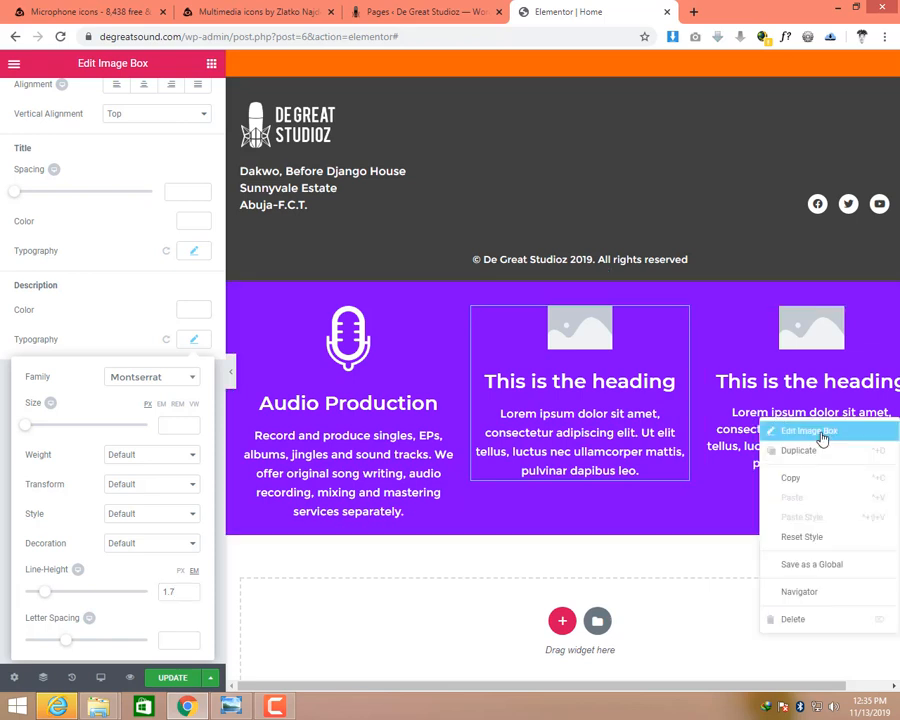
pyautogui.click(820, 434)
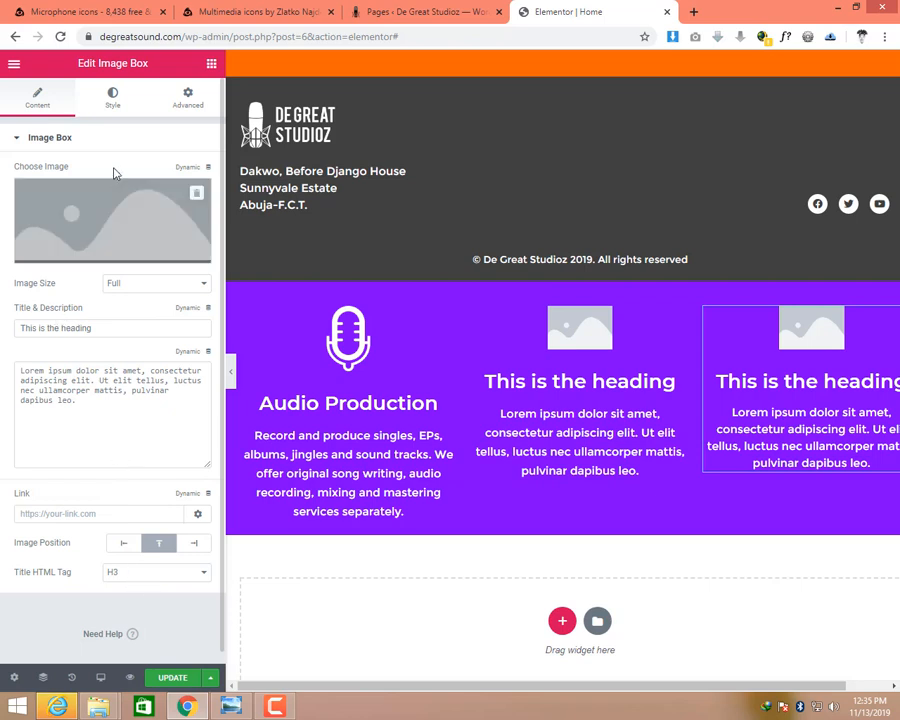
pyautogui.click(132, 107)
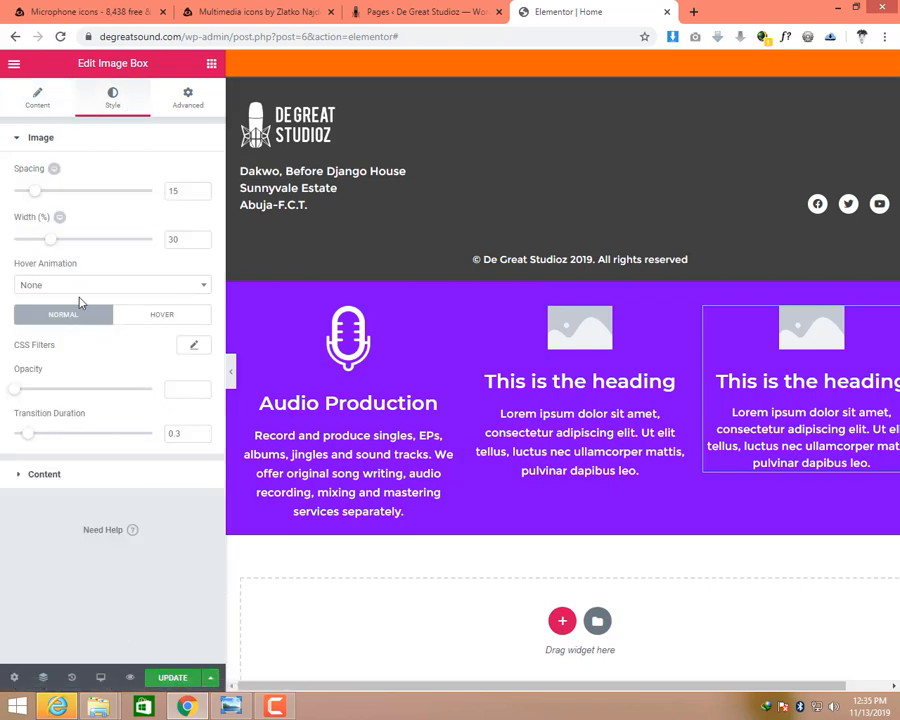
pyautogui.click(32, 476)
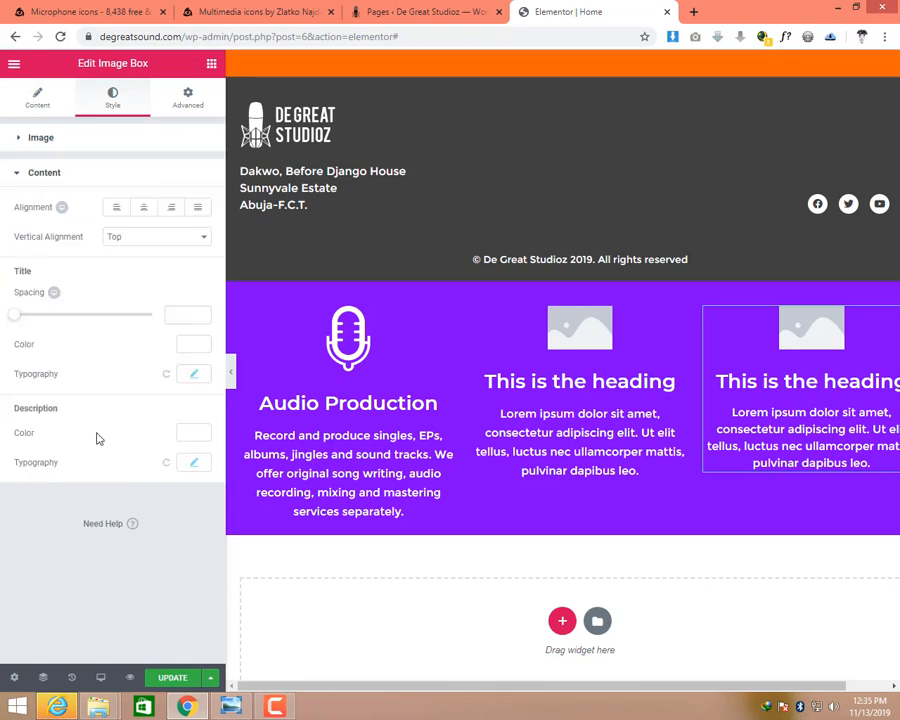
pyautogui.click(194, 463)
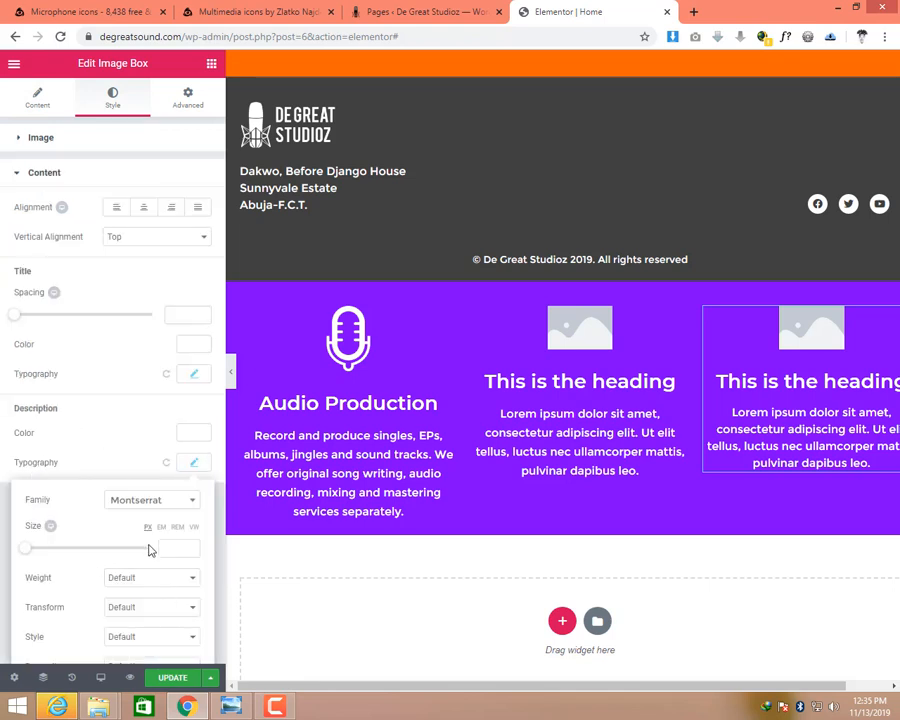
pyautogui.scroll(-2, 148, 544)
pyautogui.click(172, 594)
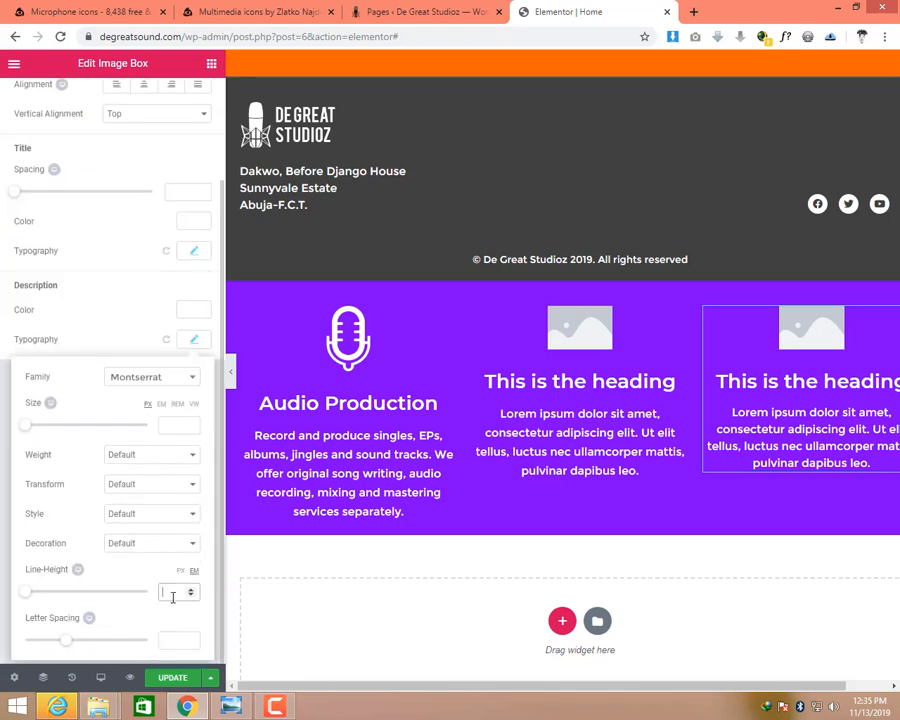
pyautogui.write('1.7')
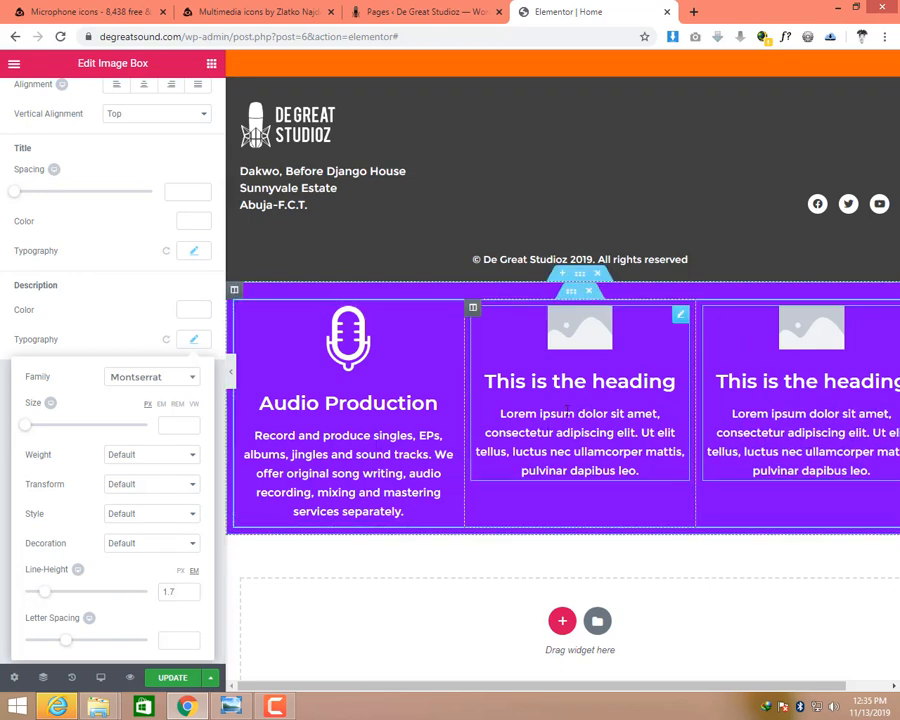
# Title the second column's Image Box "Video Production", checking the wording against the services design image in Windows Photo Viewer.
pyautogui.click(588, 387)
pyautogui.rightClick(590, 387)
pyautogui.click(624, 399)
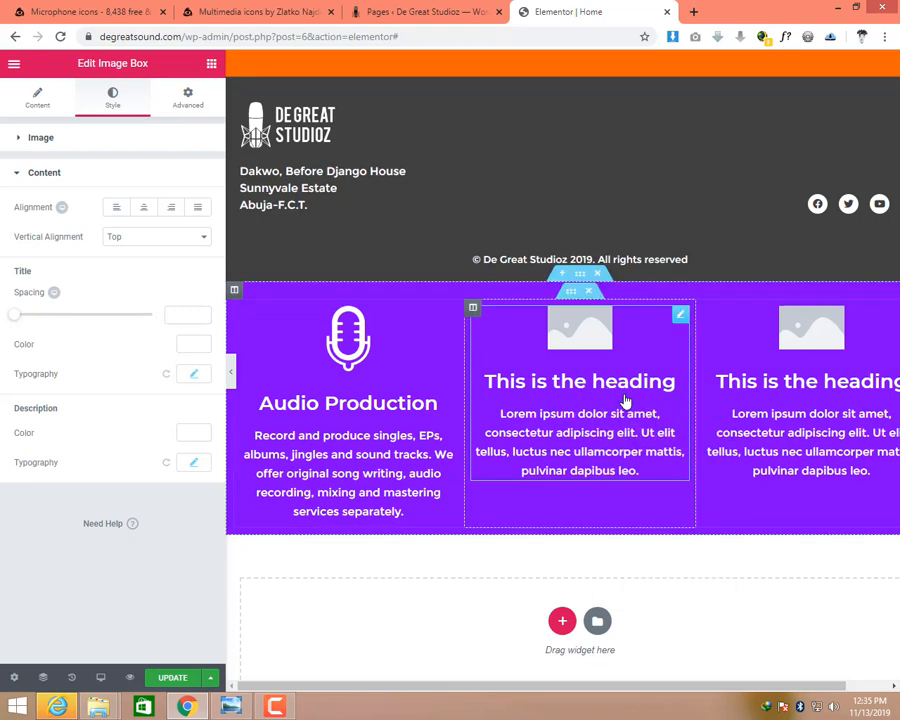
pyautogui.click(37, 104)
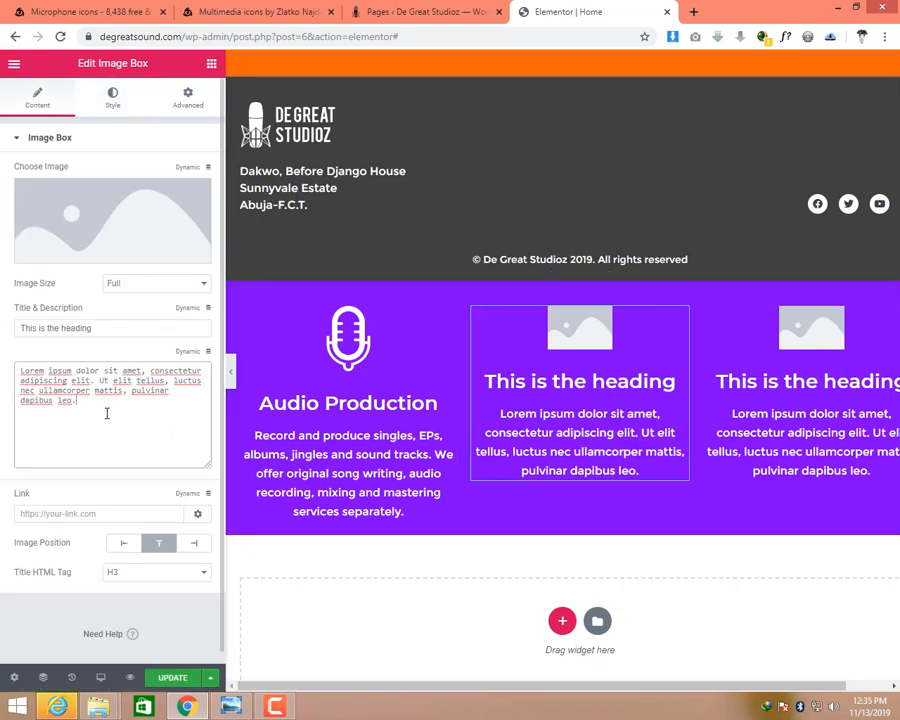
pyautogui.tripleClick(126, 325)
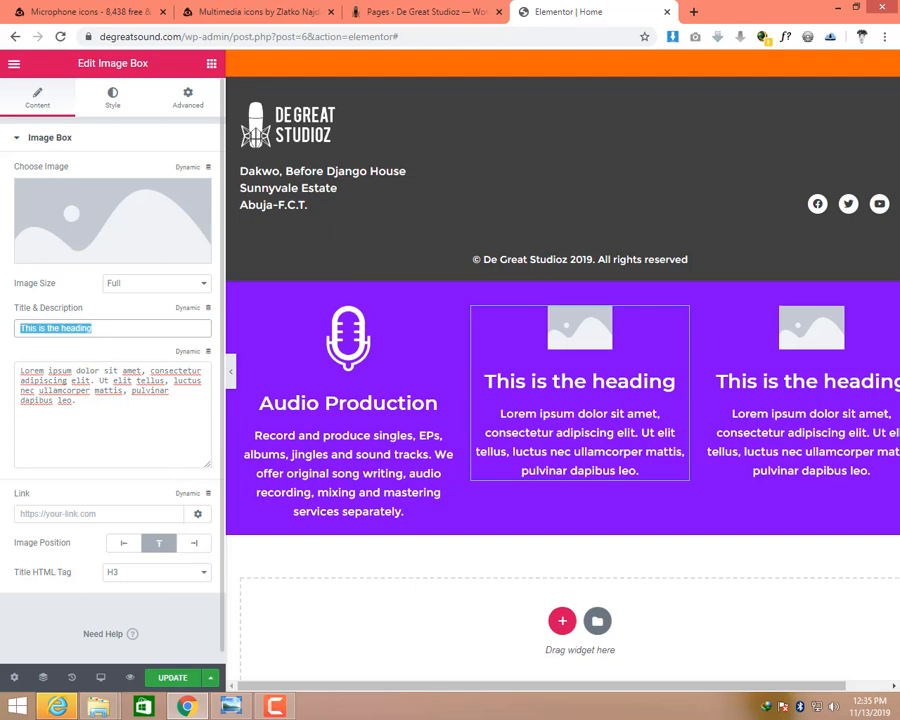
pyautogui.click(231, 707)
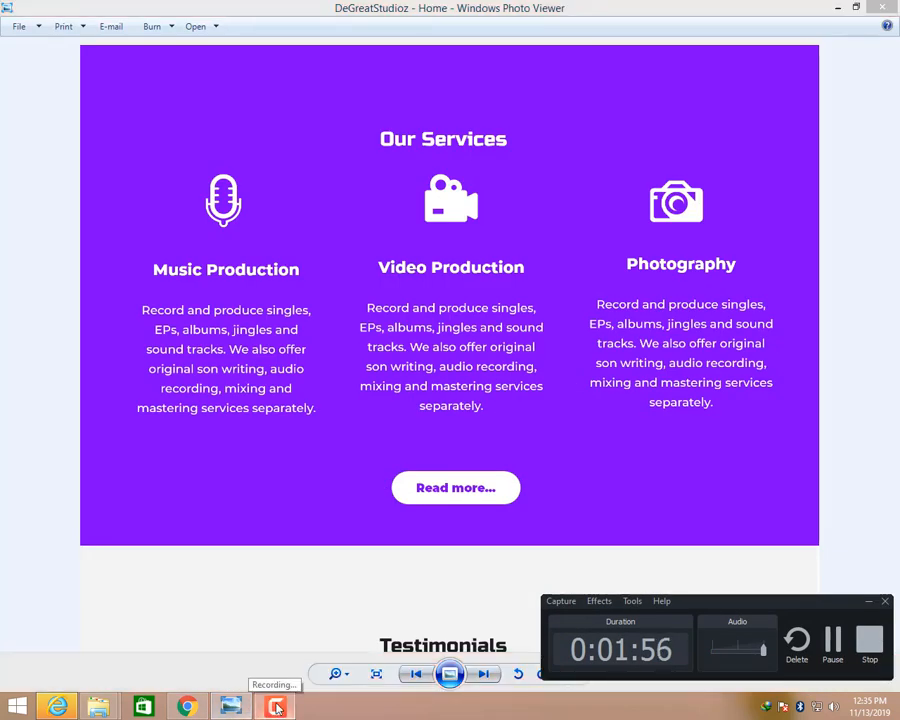
pyautogui.click(866, 601)
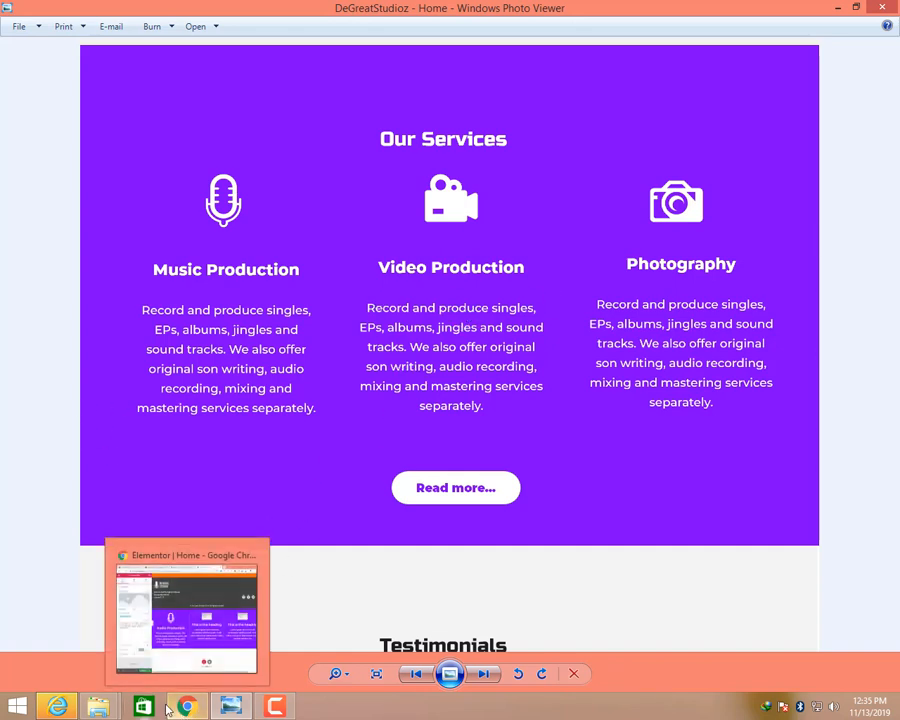
pyautogui.moveTo(58, 707)
pyautogui.click(198, 712)
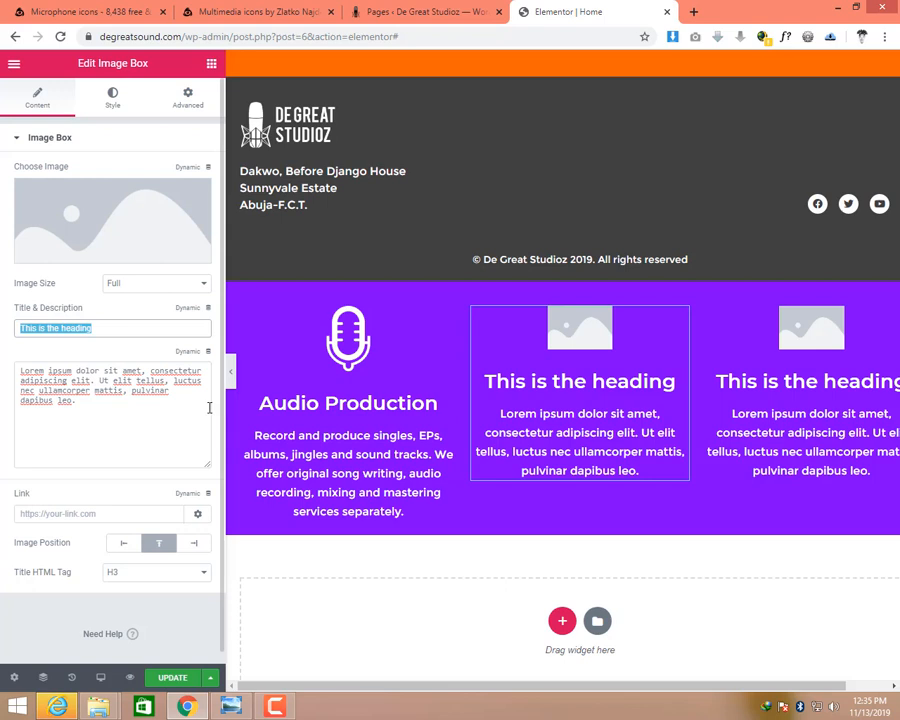
pyautogui.write('vIDE')
pyautogui.press('BackSpace')
pyautogui.press('BackSpace')
pyautogui.press('BackSpace')
pyautogui.press('BackSpace')
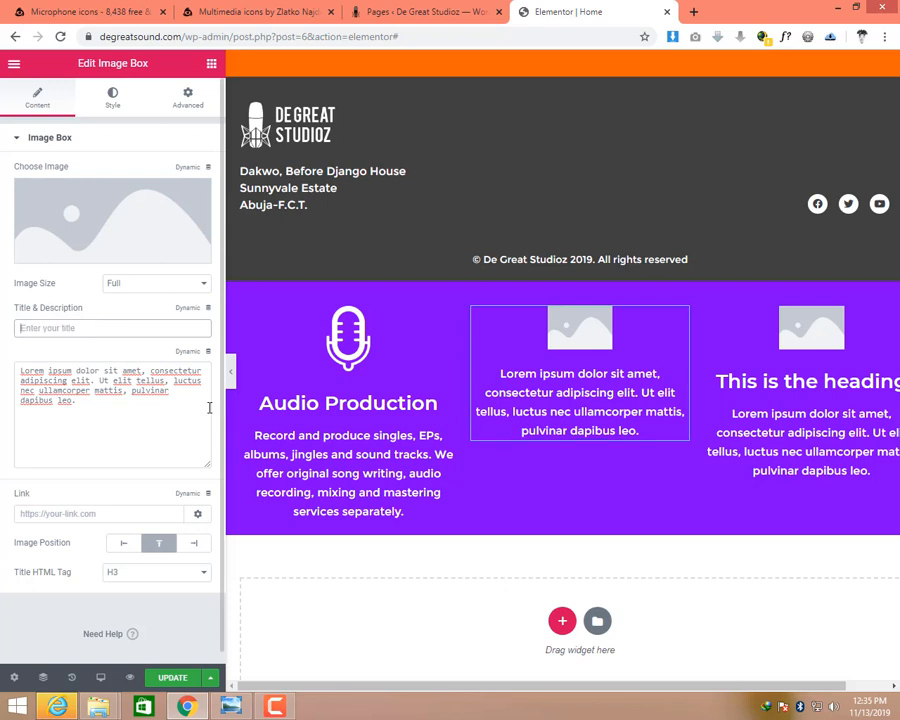
pyautogui.write('Video P')
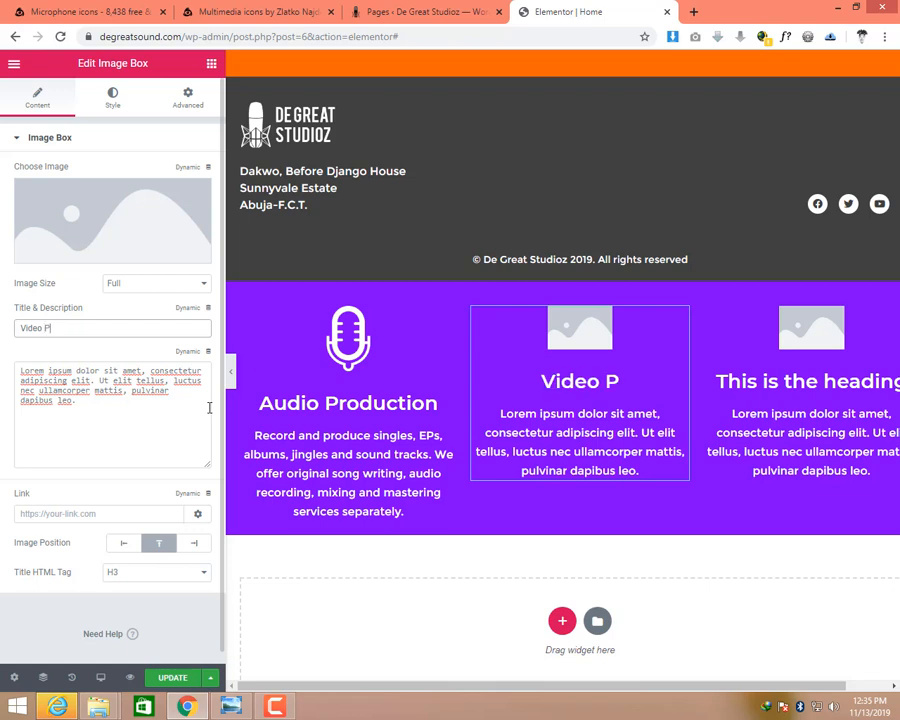
pyautogui.write('roduction')
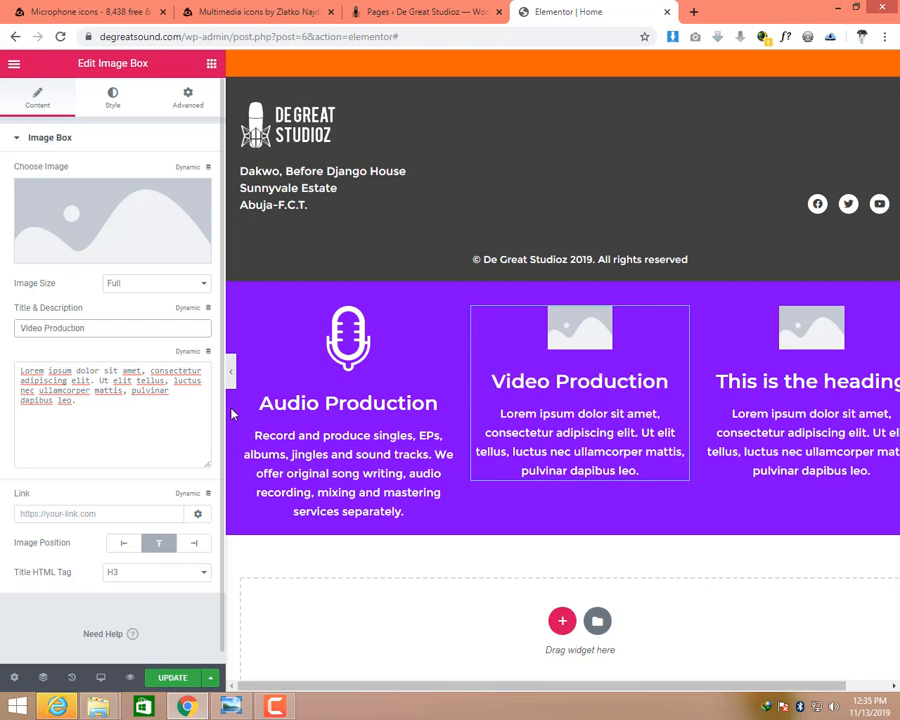
# Open the DGS-Brochure document from the DEGREATSOUND folder in WordPad and copy the first two sentences under VIDEO PRODUCTION.
pyautogui.click(82, 414)
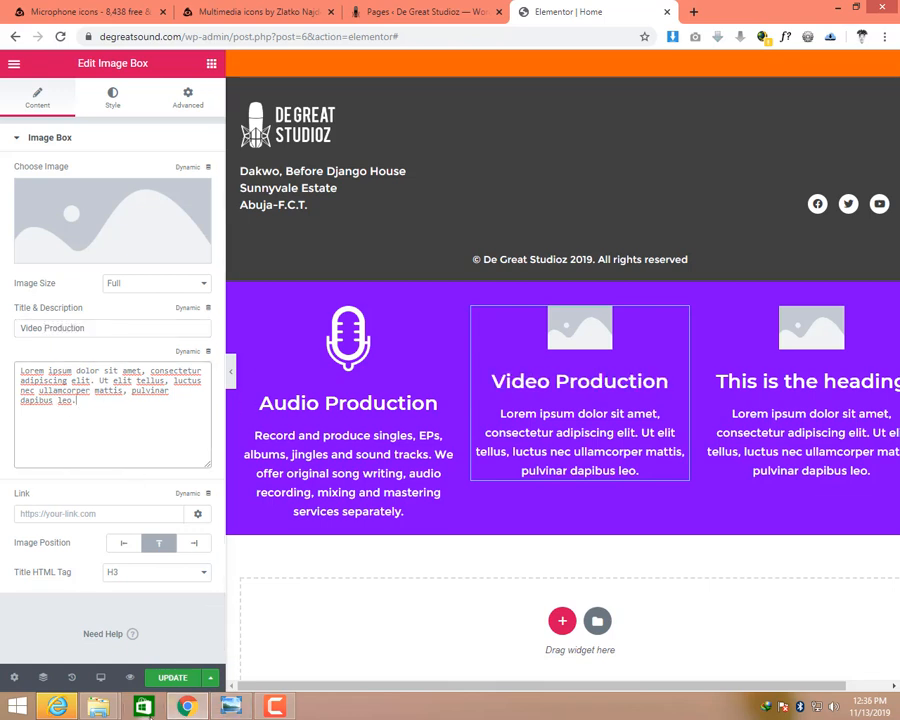
pyautogui.click(98, 706)
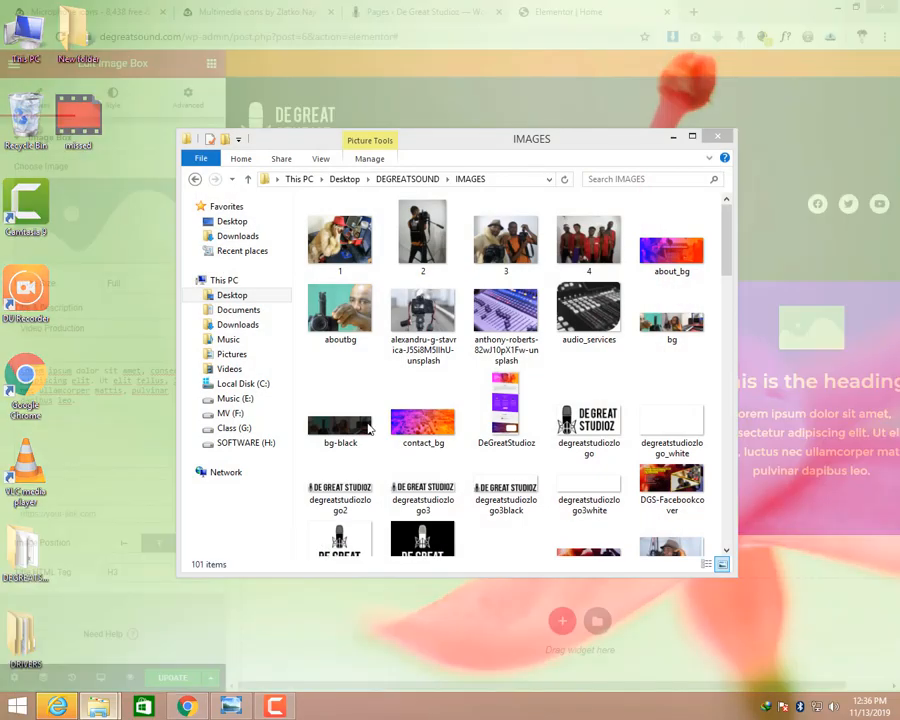
pyautogui.click(92, 615)
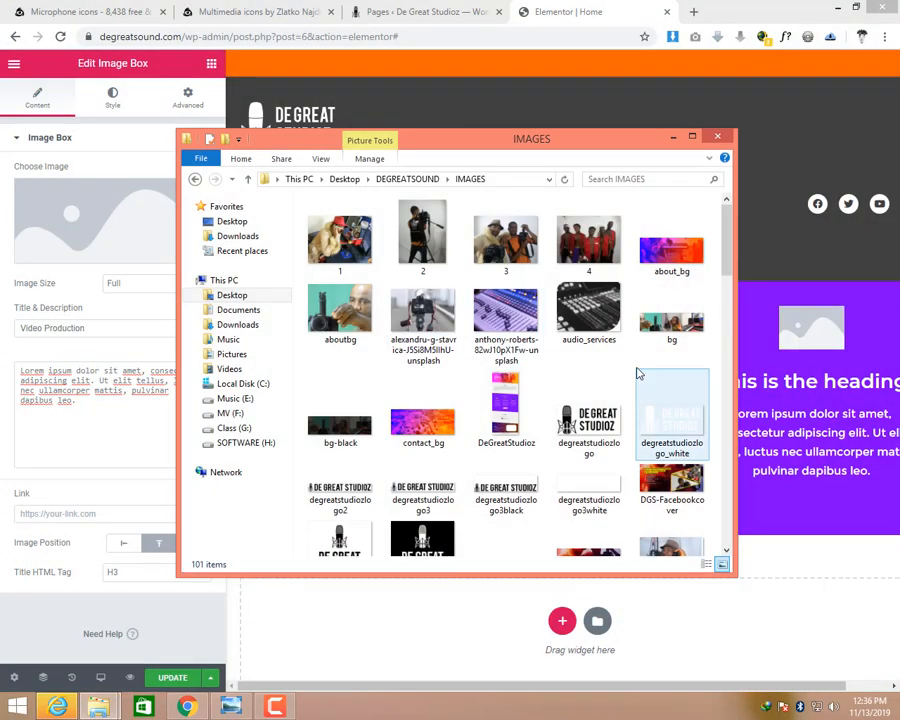
pyautogui.click(407, 179)
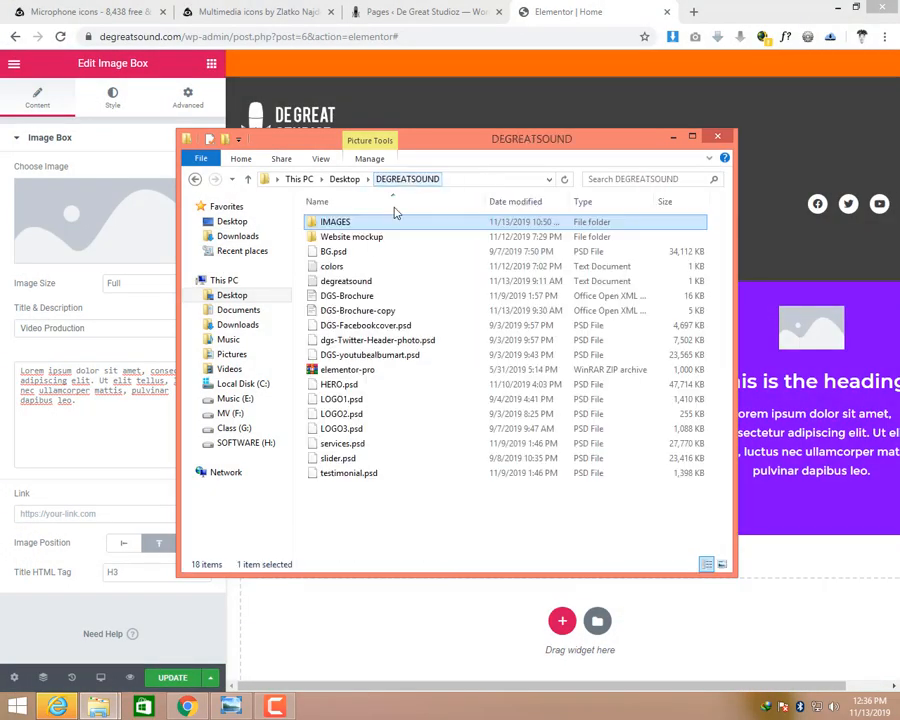
pyautogui.doubleClick(362, 296)
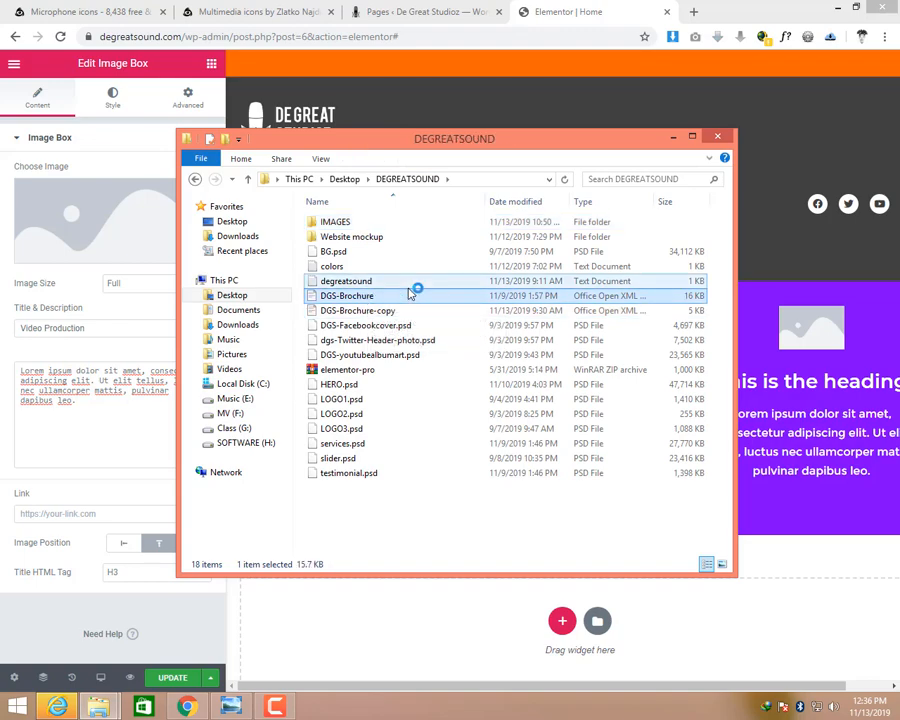
pyautogui.scroll(-13, 433, 446)
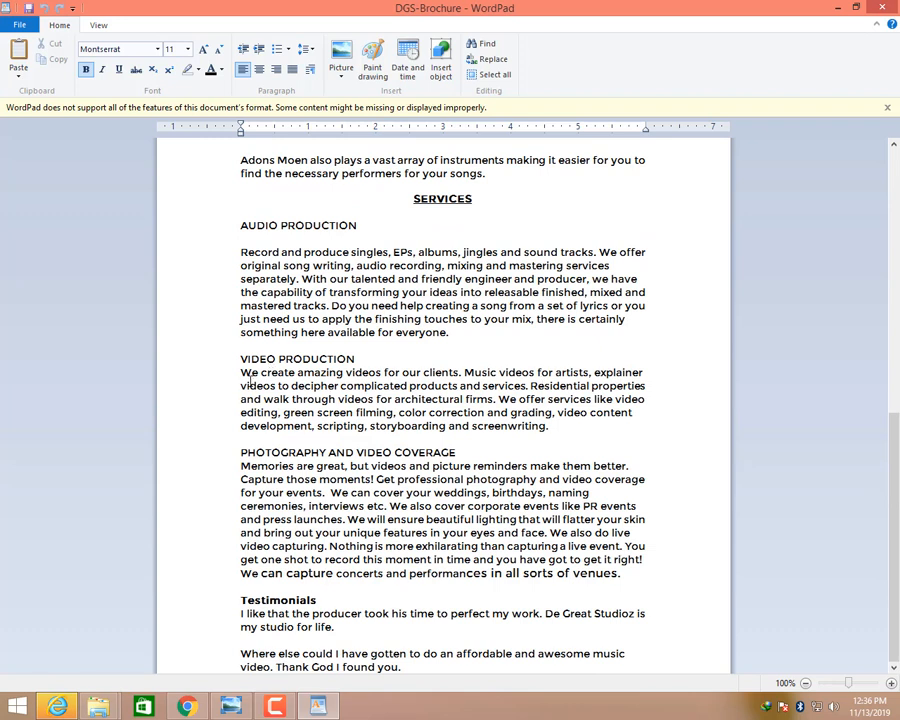
pyautogui.moveTo(243, 373); pyautogui.dragTo(525, 386)
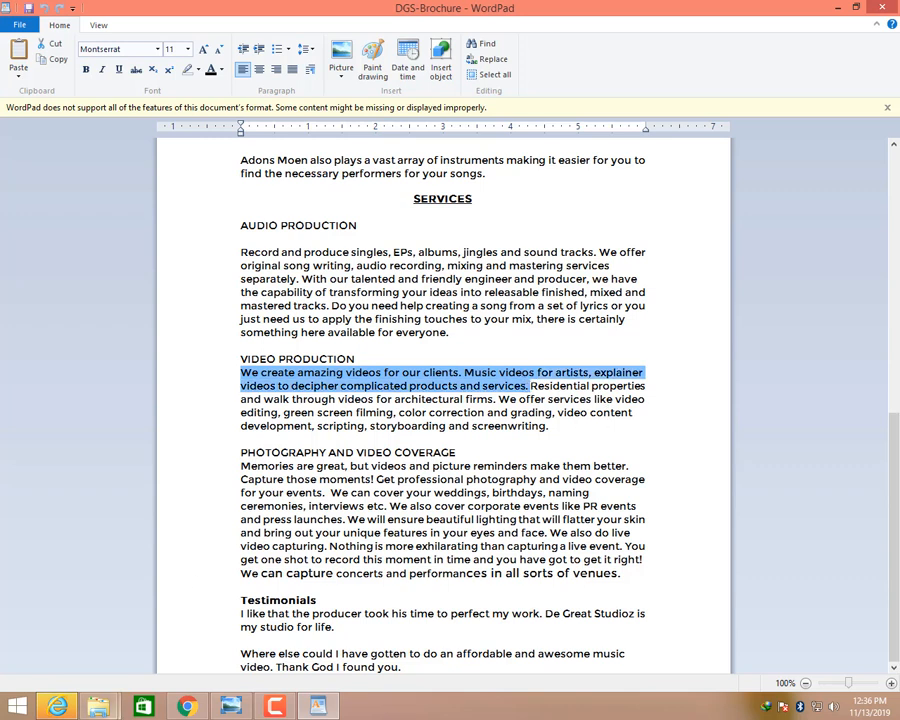
# Back in Elementor in Chrome, replace the Video Production box's placeholder description with the copied brochure text ending "complicated products and services.".
pyautogui.click(194, 708)
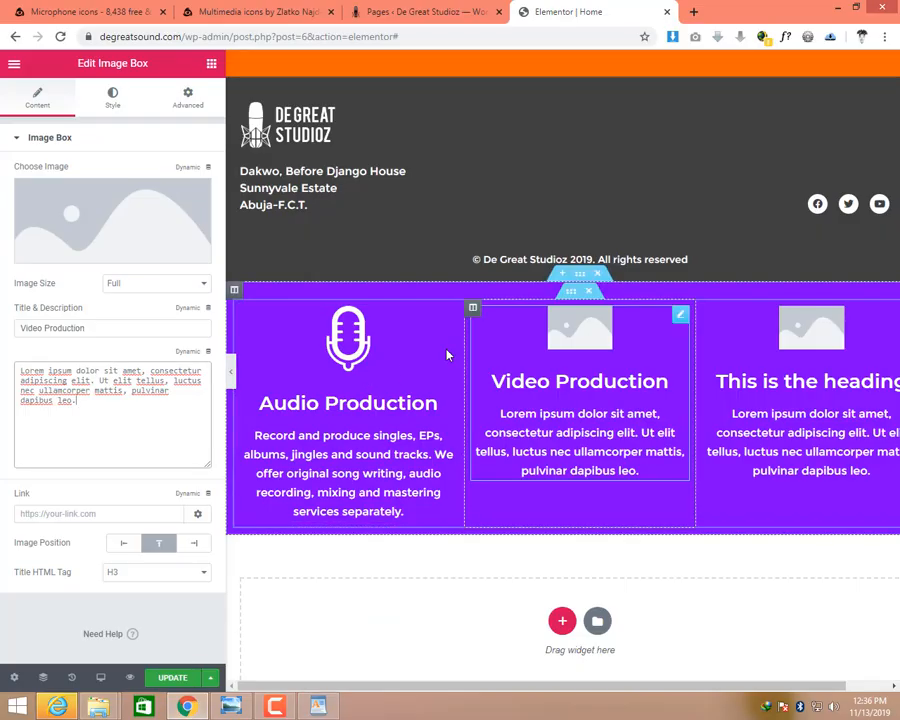
pyautogui.moveTo(112, 424); pyautogui.dragTo(5, 362)
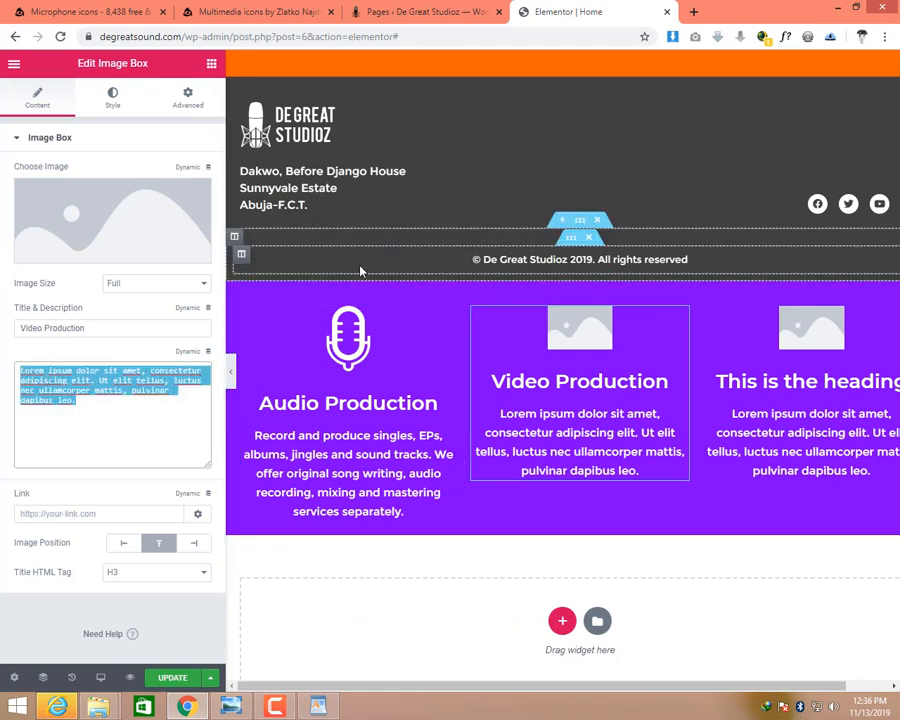
pyautogui.write('We create amazing videos for our clients. Music videos for artists, explainer videos to decipher complicated products and services.')
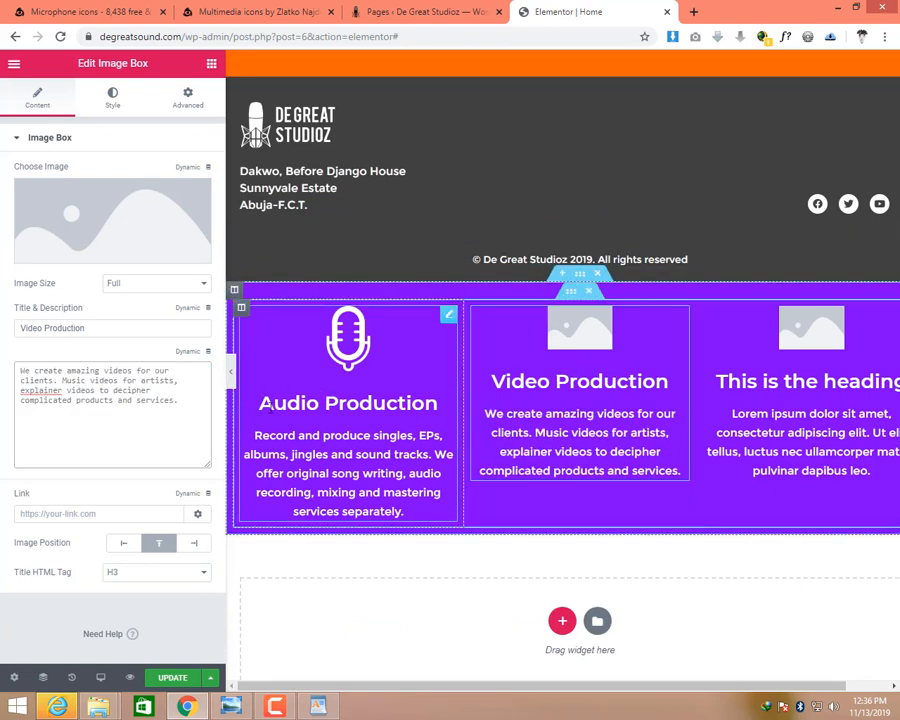
# Upload 809490-512 from the Downloads folder and insert it as the Video Production box's image.
pyautogui.rightClick(577, 332)
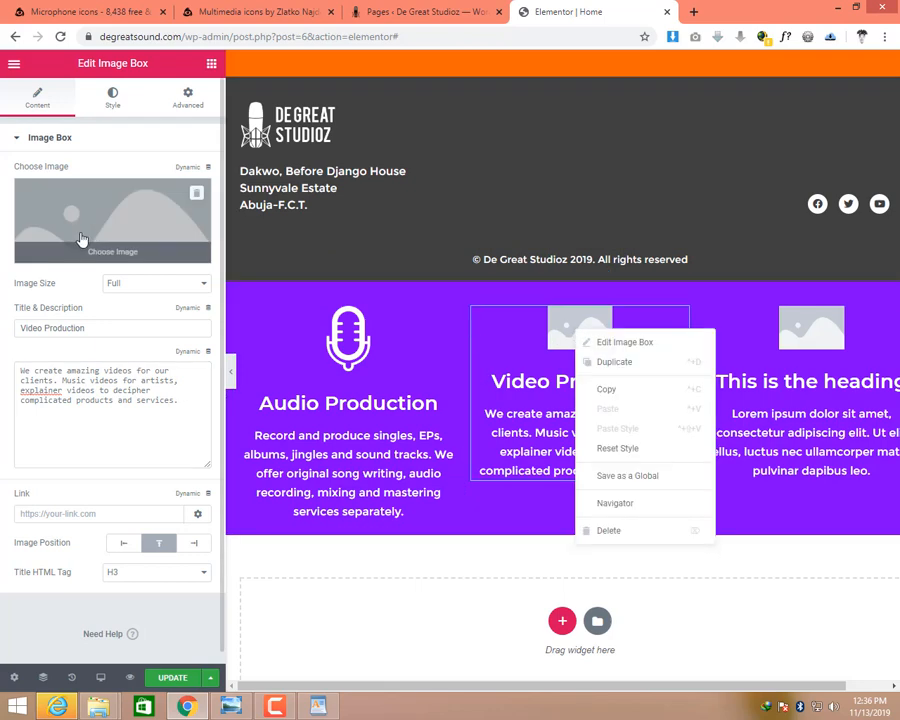
pyautogui.click(157, 243)
pyautogui.click(62, 122)
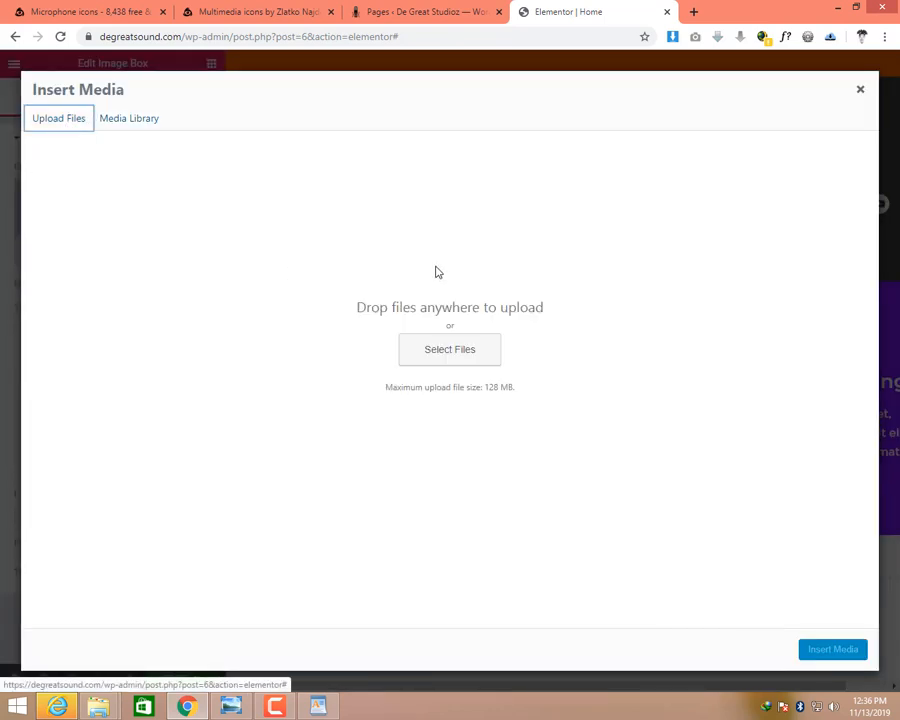
pyautogui.click(446, 343)
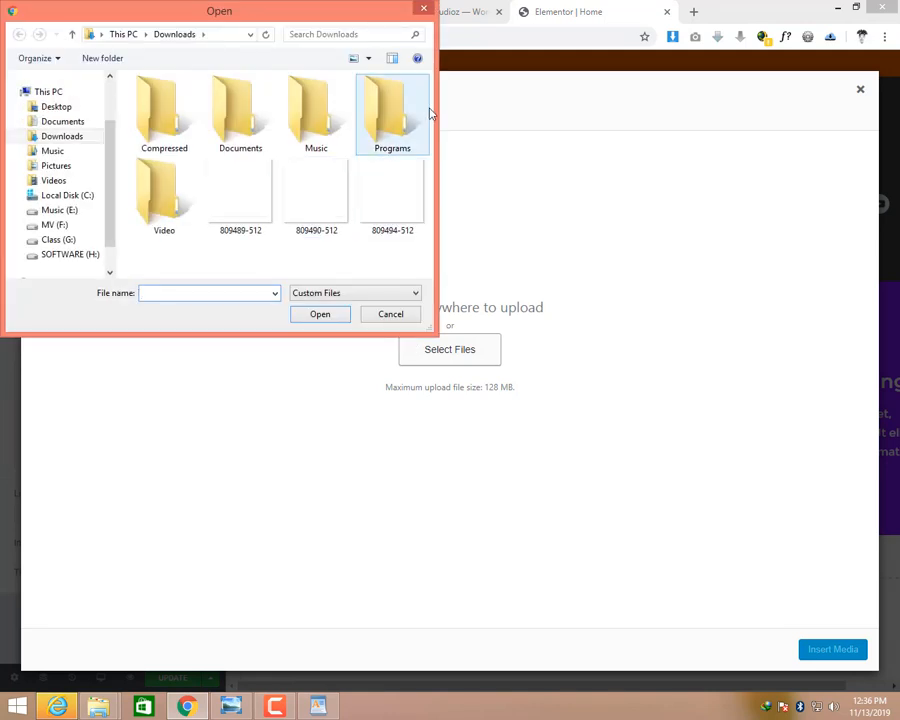
pyautogui.click(327, 207)
pyautogui.click(345, 314)
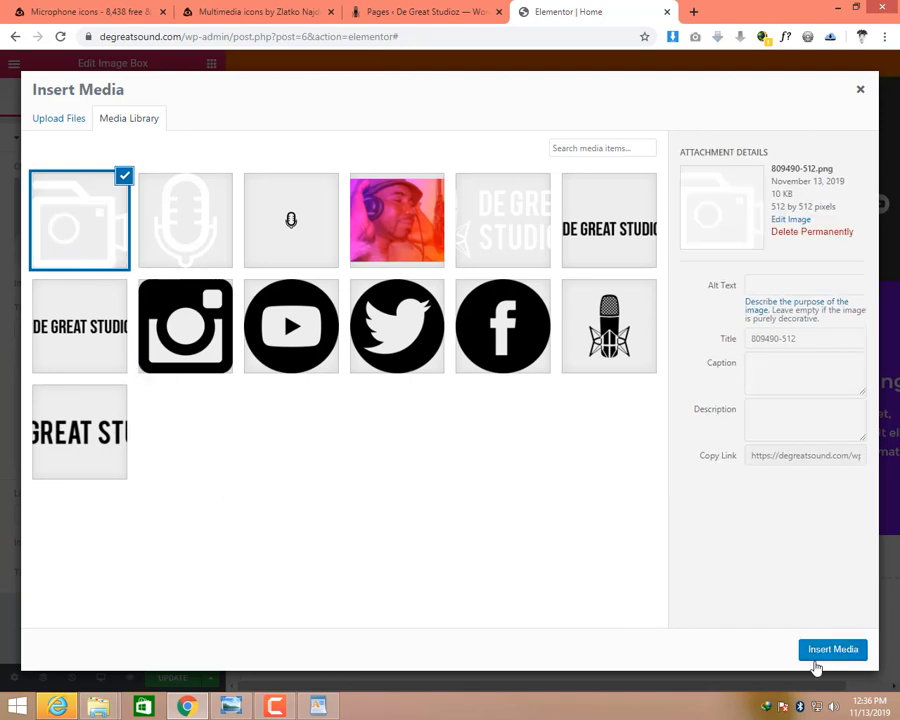
pyautogui.click(820, 651)
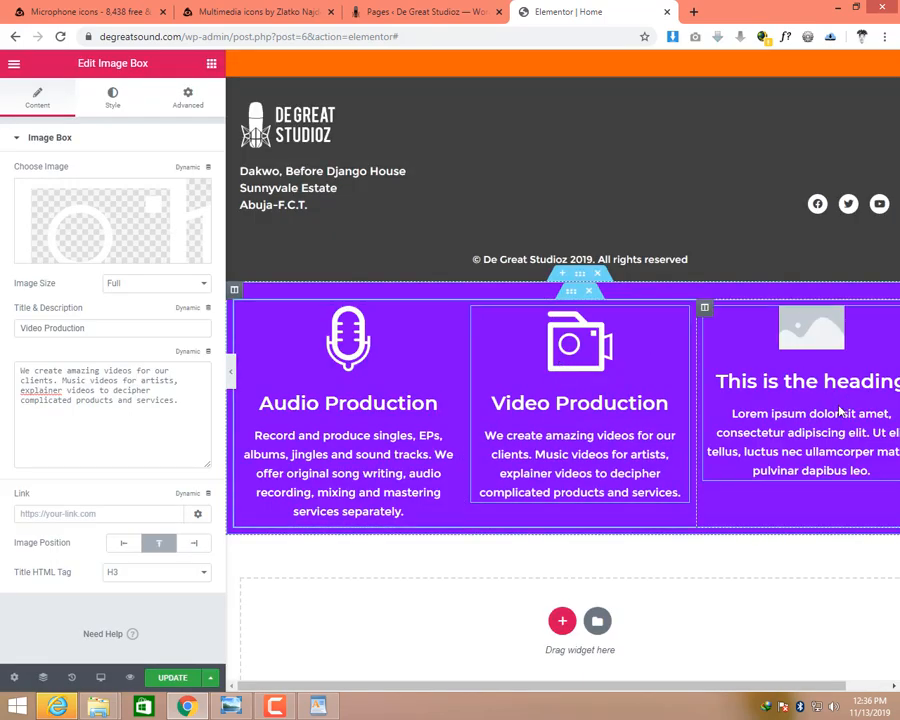
# Title the third column's Image Box "Photography".
pyautogui.rightClick(765, 393)
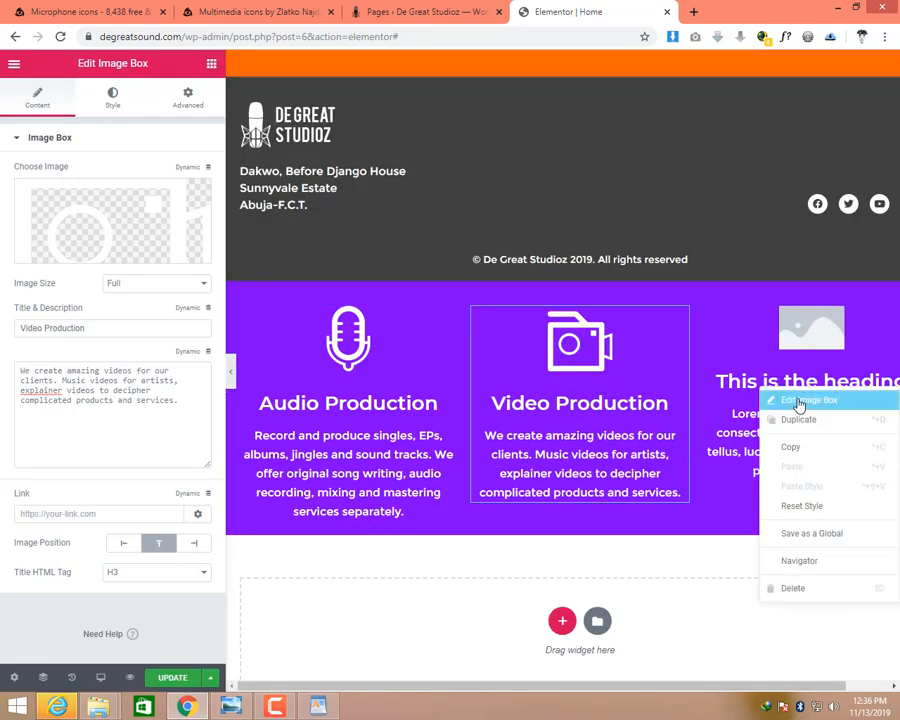
pyautogui.click(800, 401)
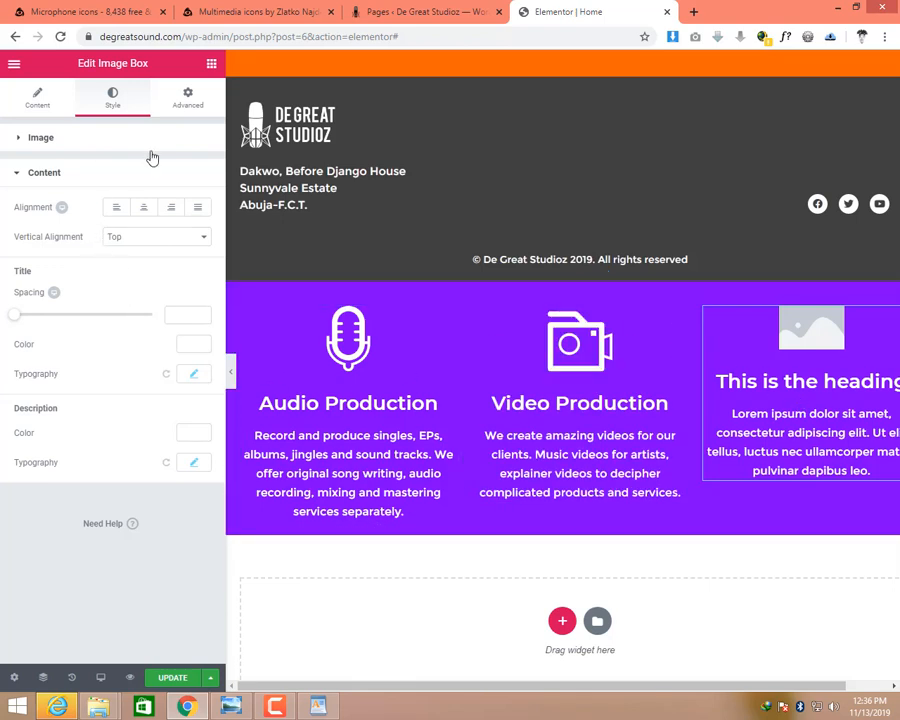
pyautogui.click(38, 102)
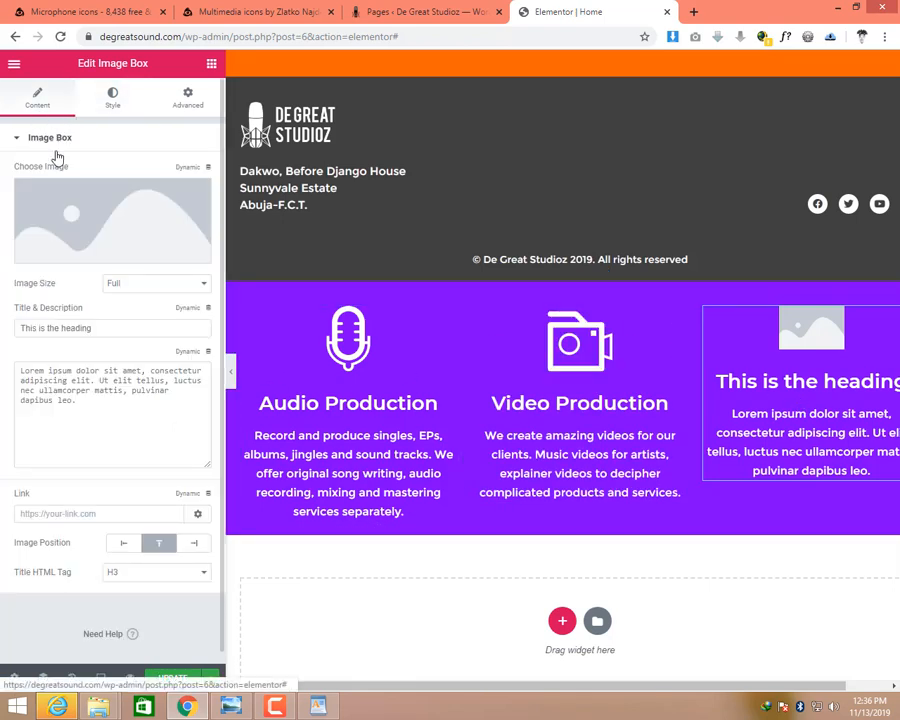
pyautogui.moveTo(90, 328); pyautogui.dragTo(3, 335)
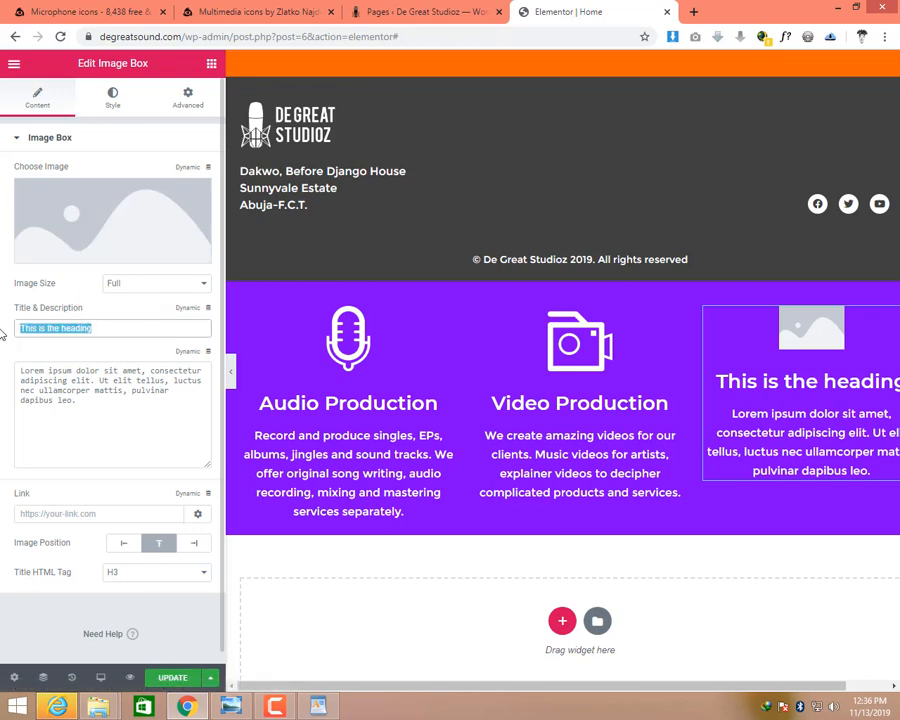
pyautogui.write('Photo')
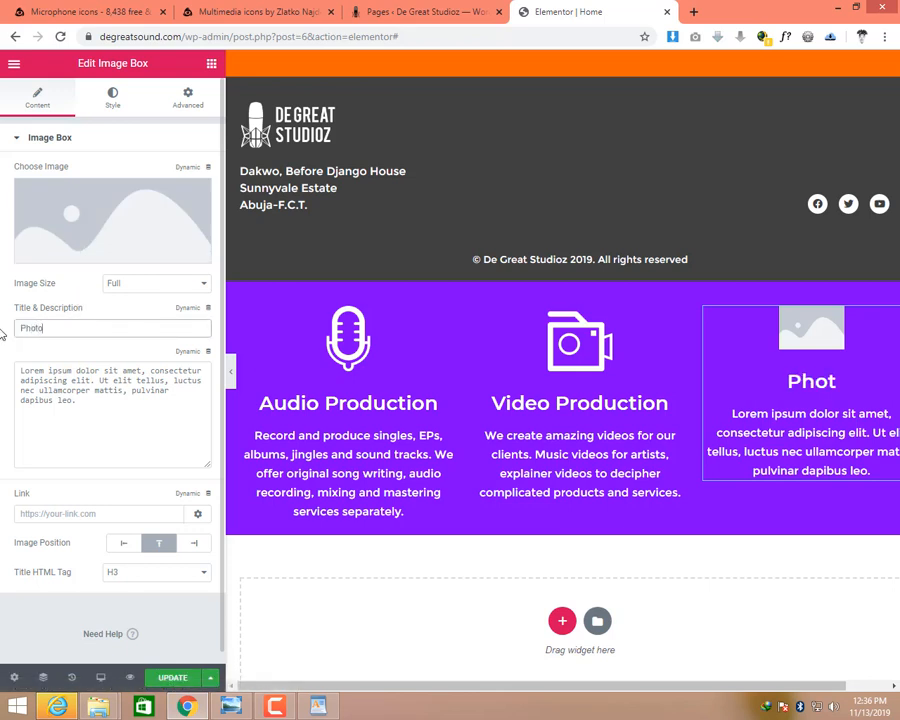
pyautogui.write('graphy')
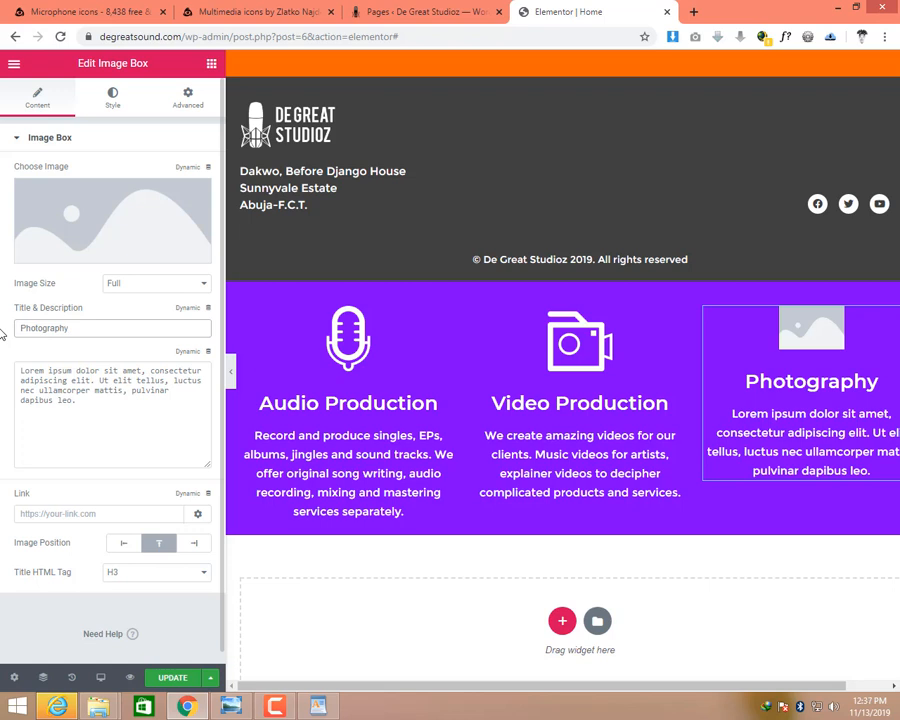
# Upload 809489-512 from the Downloads folder and insert it as the Photography box's image.
pyautogui.click(122, 256)
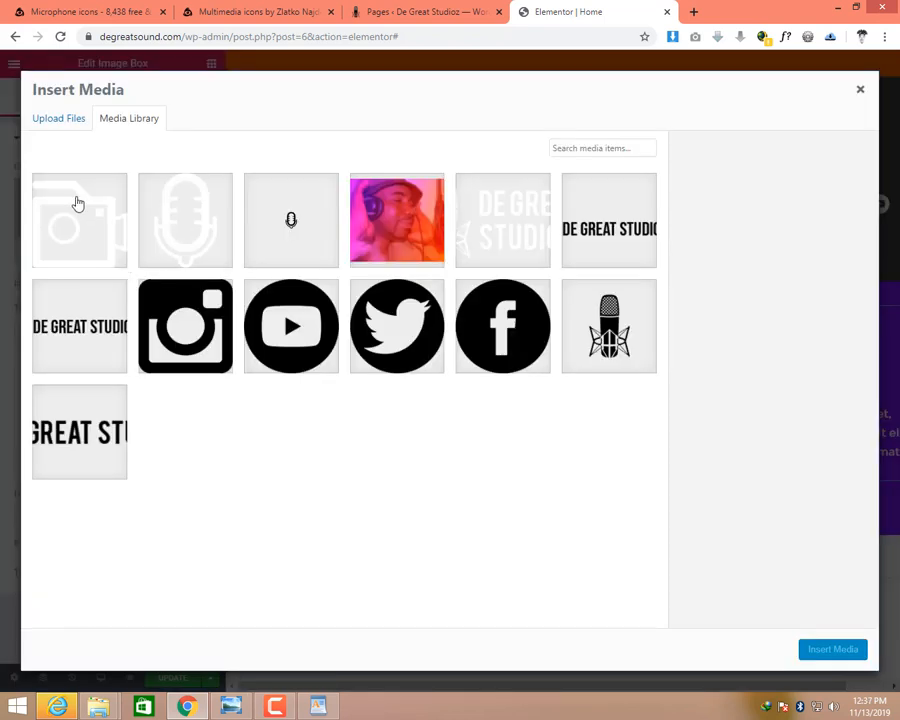
pyautogui.click(70, 119)
pyautogui.click(425, 349)
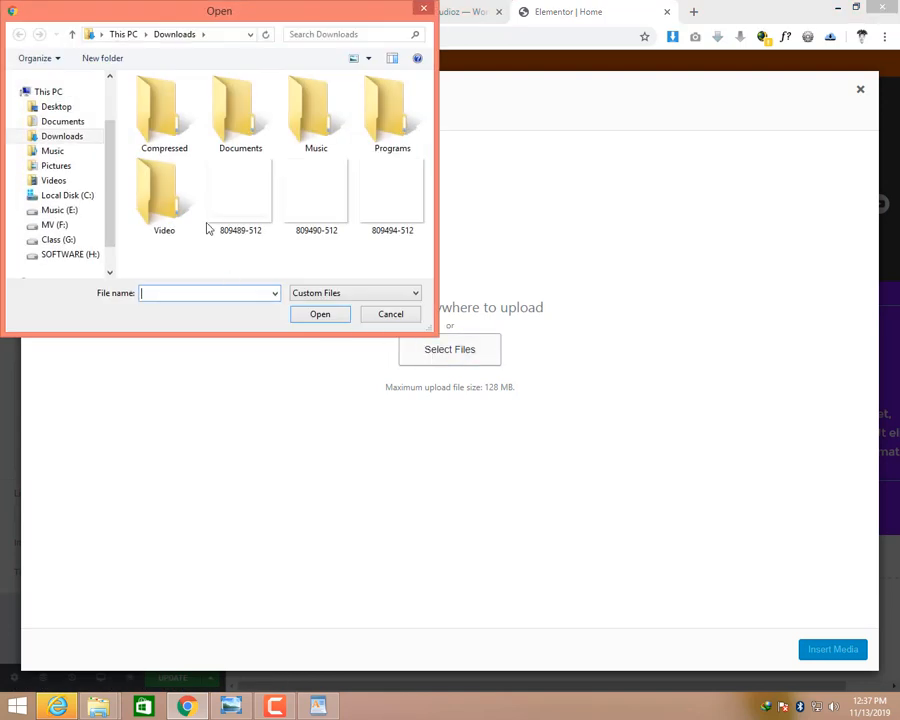
pyautogui.click(229, 204)
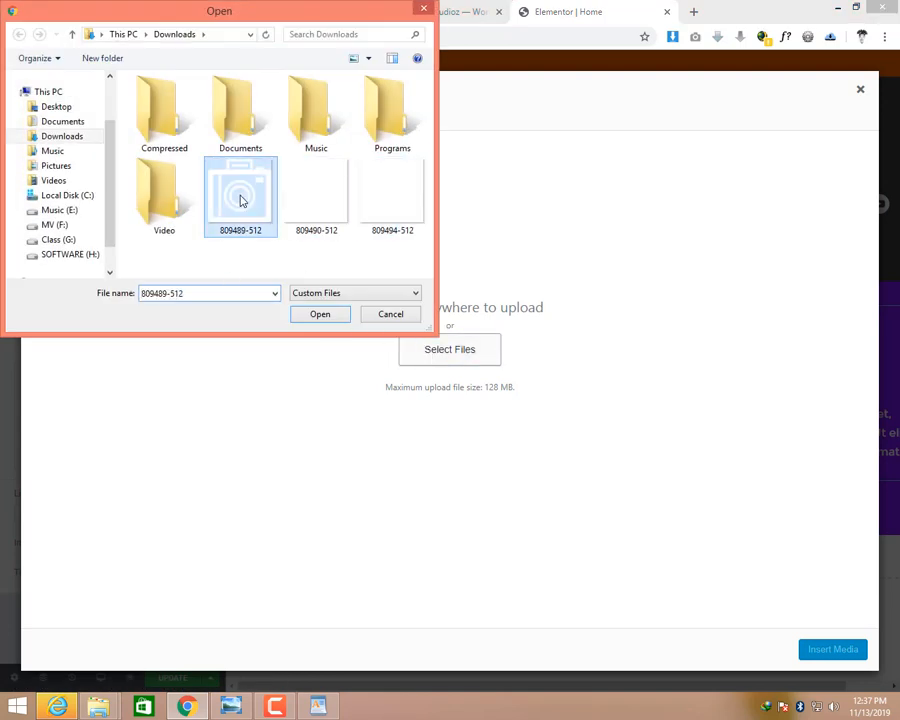
pyautogui.click(316, 316)
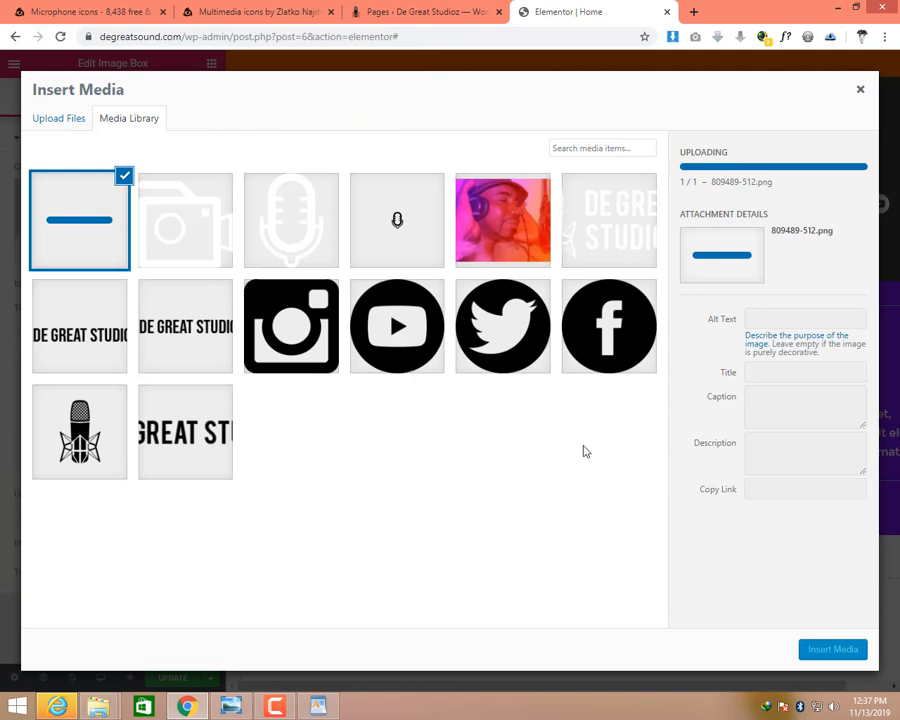
pyautogui.click(816, 651)
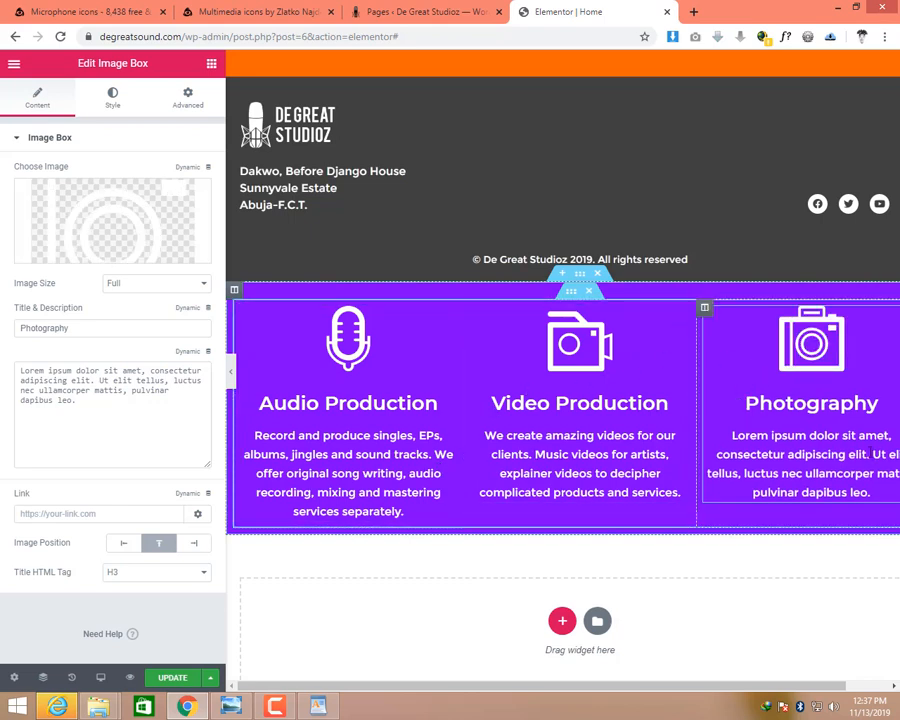
# In the WordPad brochure, copy the photography text from "Get professional photography" through "press launches.".
pyautogui.click(327, 700)
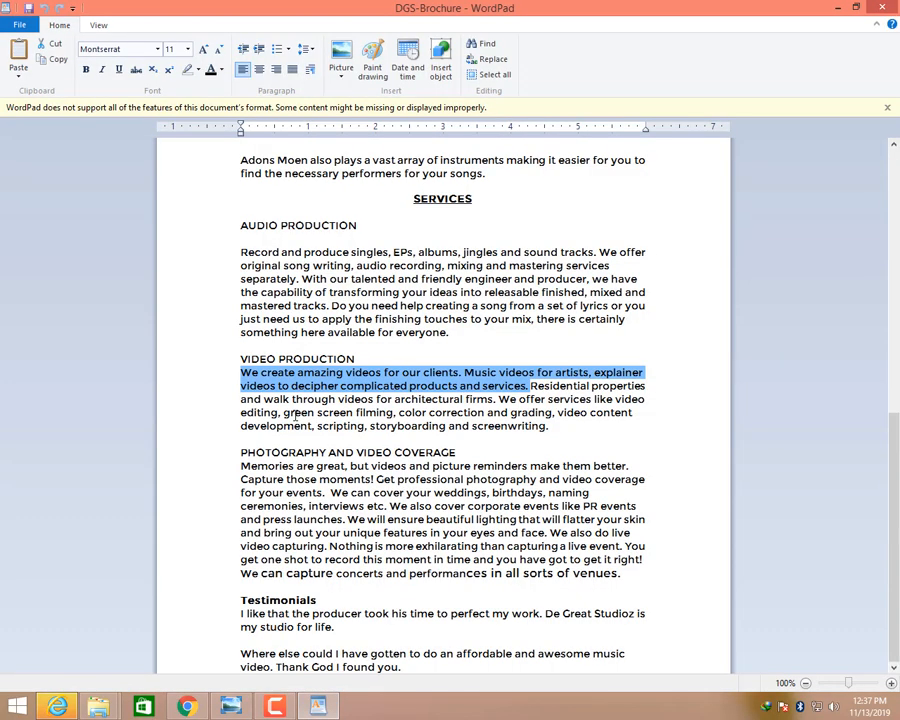
pyautogui.click(361, 478)
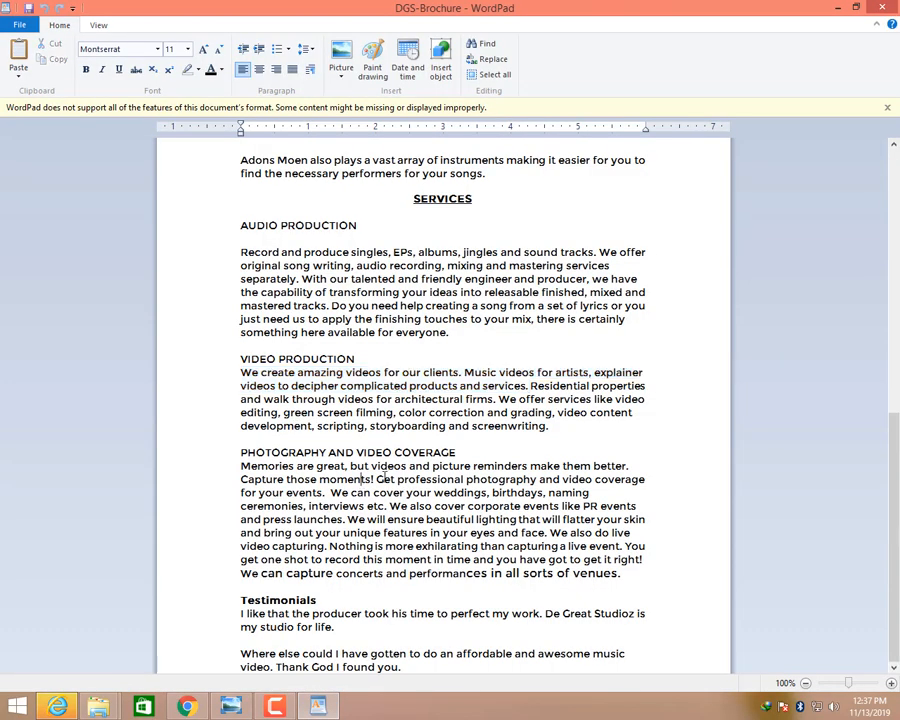
pyautogui.moveTo(378, 479); pyautogui.dragTo(381, 508)
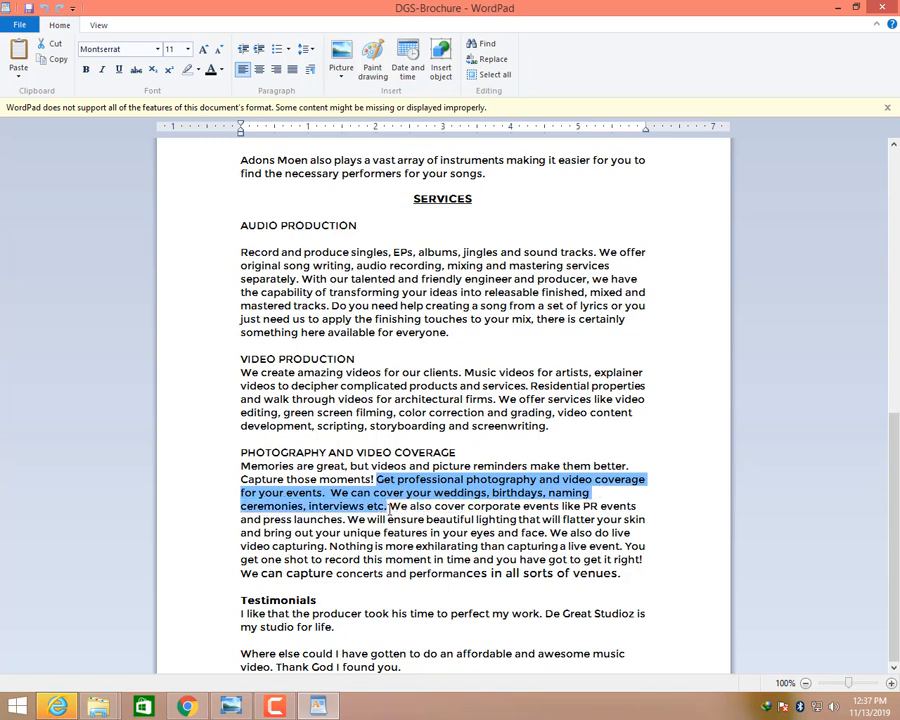
pyautogui.moveTo(388, 508); pyautogui.dragTo(362, 519)
pyautogui.hotkey('ctrl', 'c')
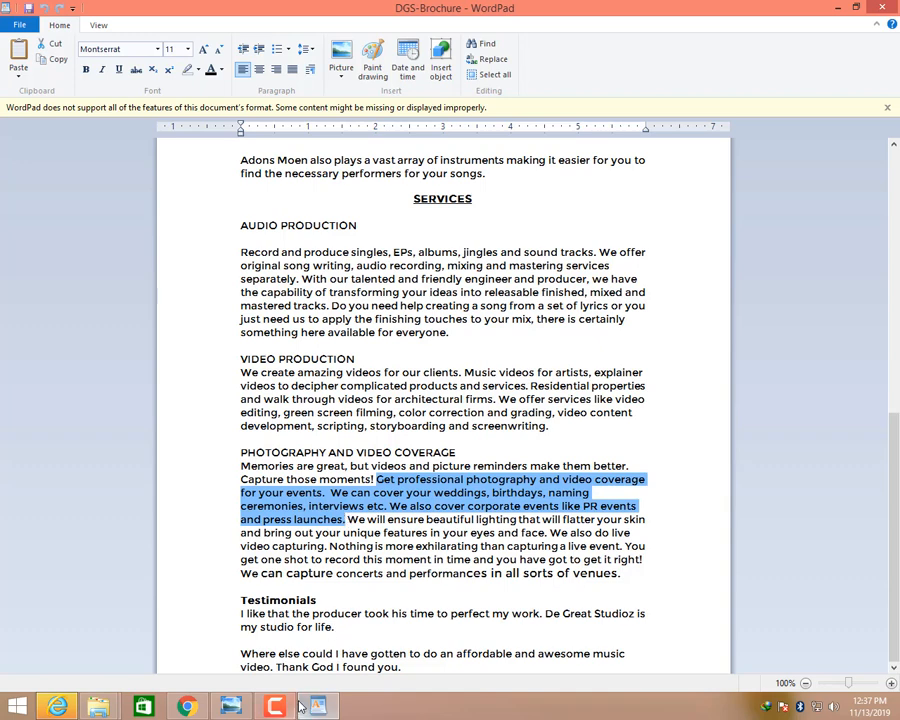
# In Elementor, replace the Photography box's description with the copied text and delete its last sentence so it ends at "interviews etc.".
pyautogui.click(186, 706)
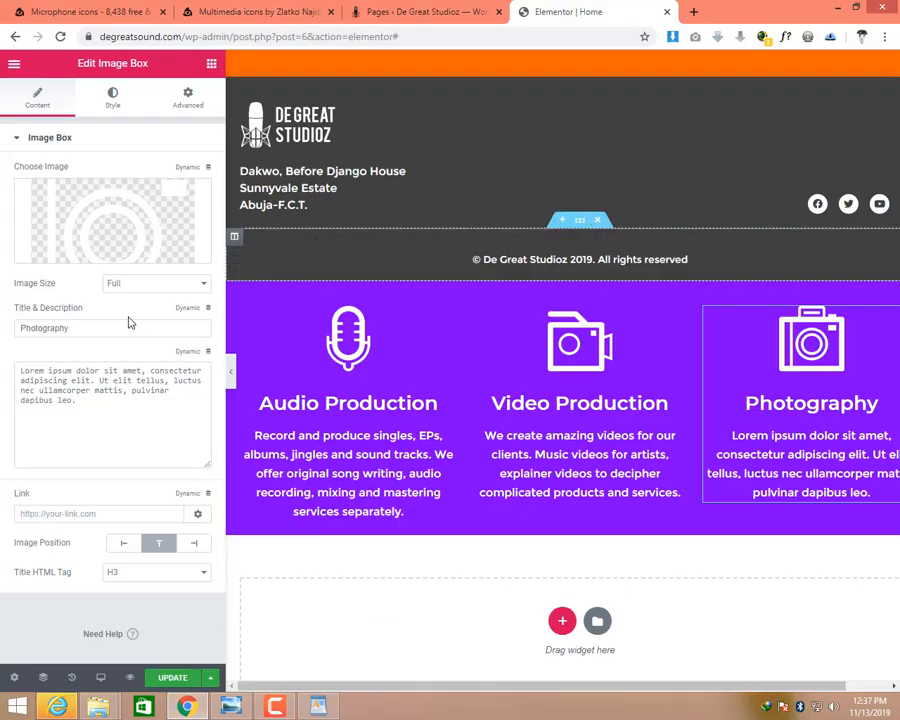
pyautogui.moveTo(82, 424); pyautogui.dragTo(3, 364)
pyautogui.hotkey('ctrl', 'v')
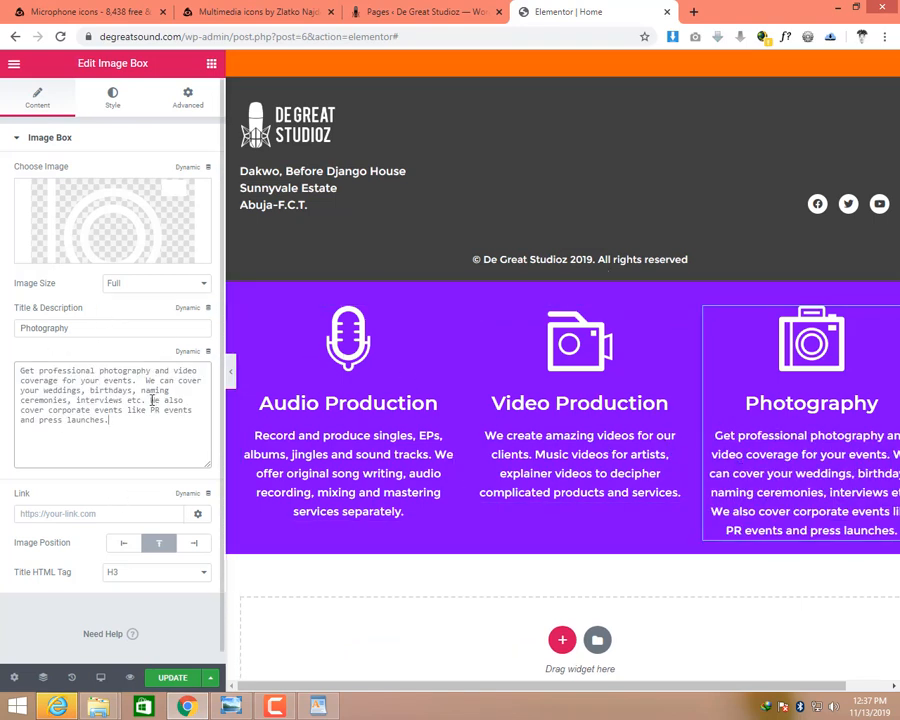
pyautogui.moveTo(152, 400); pyautogui.dragTo(167, 427)
pyautogui.press('BackSpace')
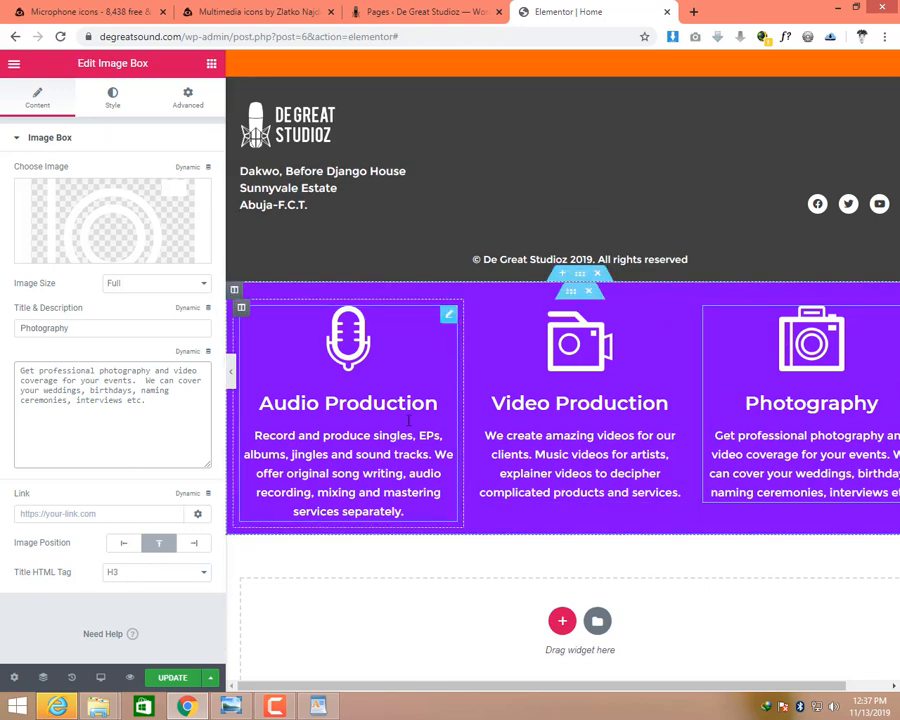
# Update the page and view the Our Services section of the design image in Windows Photo Viewer.
pyautogui.click(160, 677)
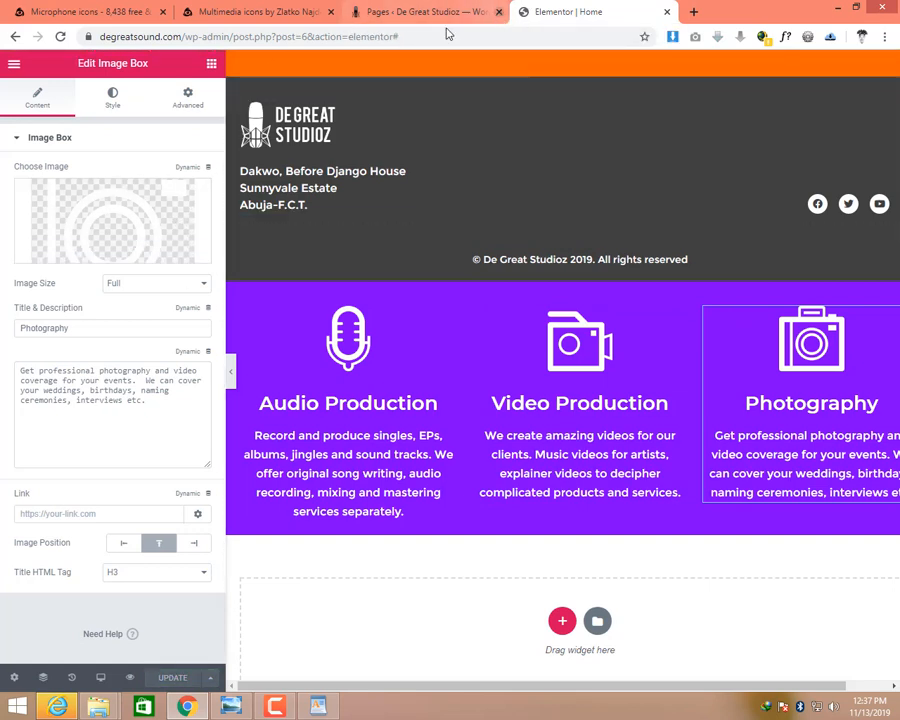
pyautogui.click(226, 707)
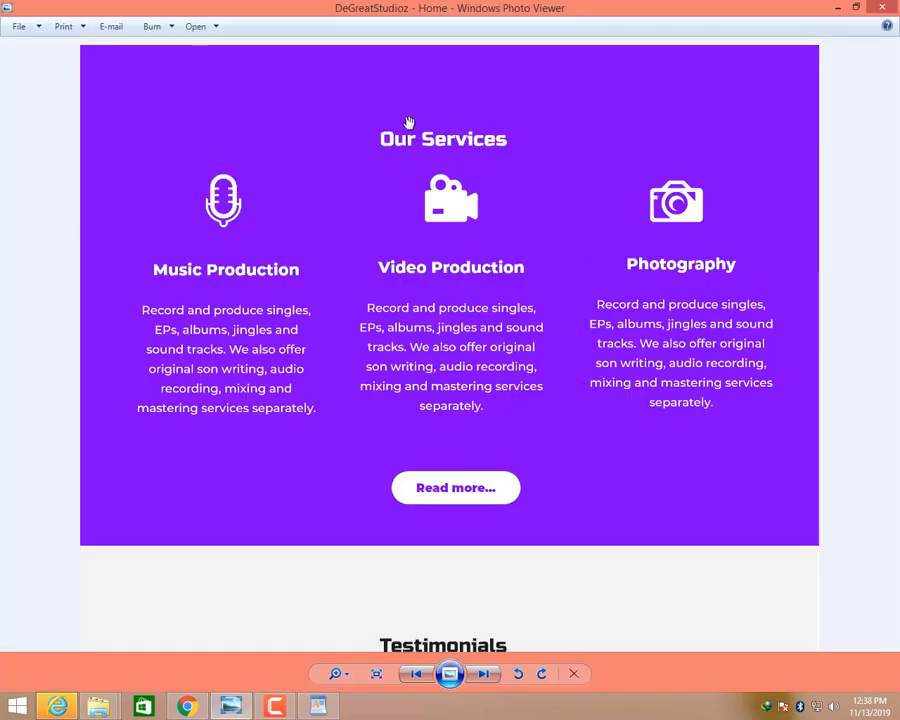
# In Elementor, add a Heading above the three image boxes in the purple section, title it "Services" and center it.
pyautogui.click(237, 707)
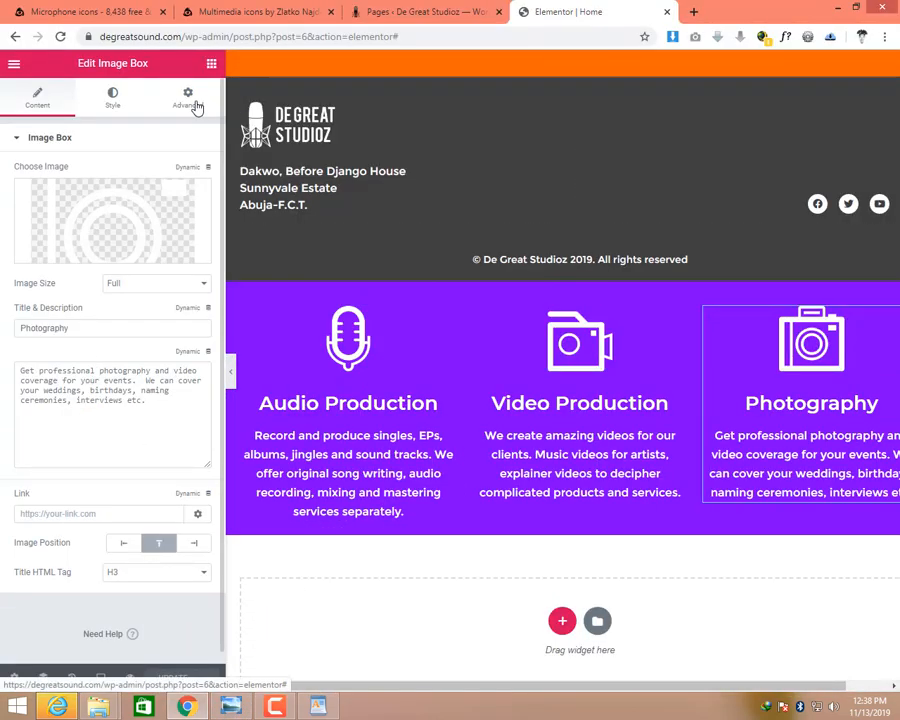
pyautogui.click(211, 63)
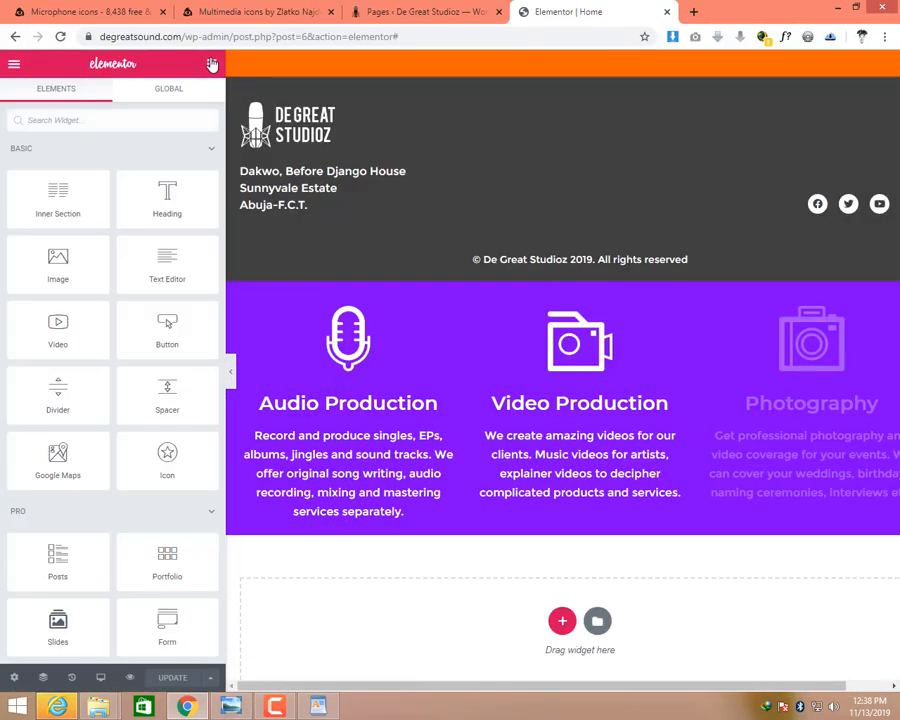
pyautogui.moveTo(147, 203); pyautogui.dragTo(563, 305)
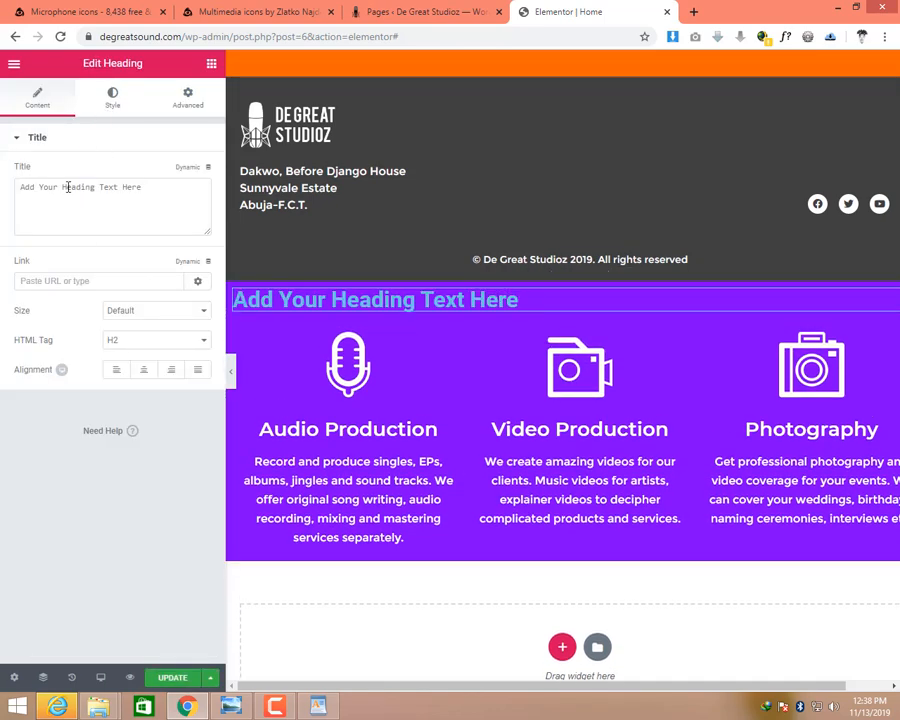
pyautogui.moveTo(137, 189); pyautogui.dragTo(25, 190)
pyautogui.moveTo(143, 198); pyautogui.dragTo(8, 224)
pyautogui.write('Se')
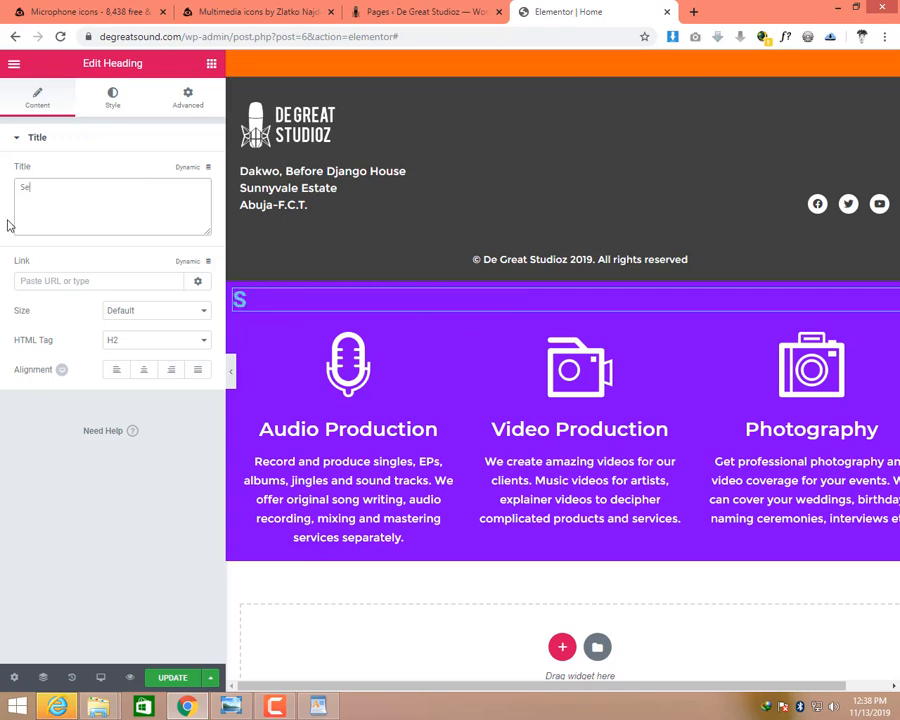
pyautogui.write('rvices')
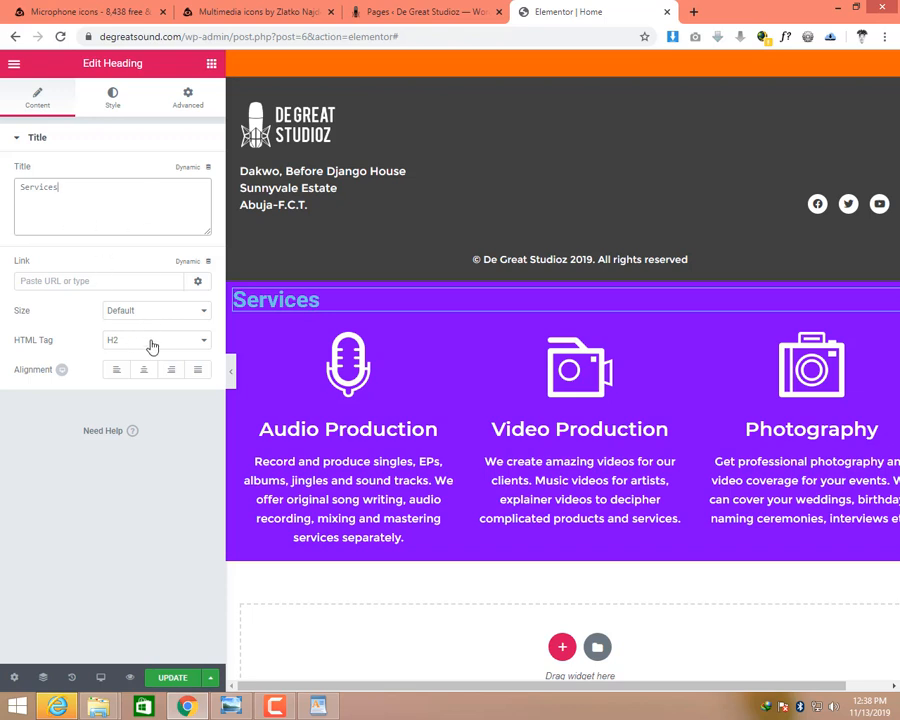
pyautogui.click(143, 369)
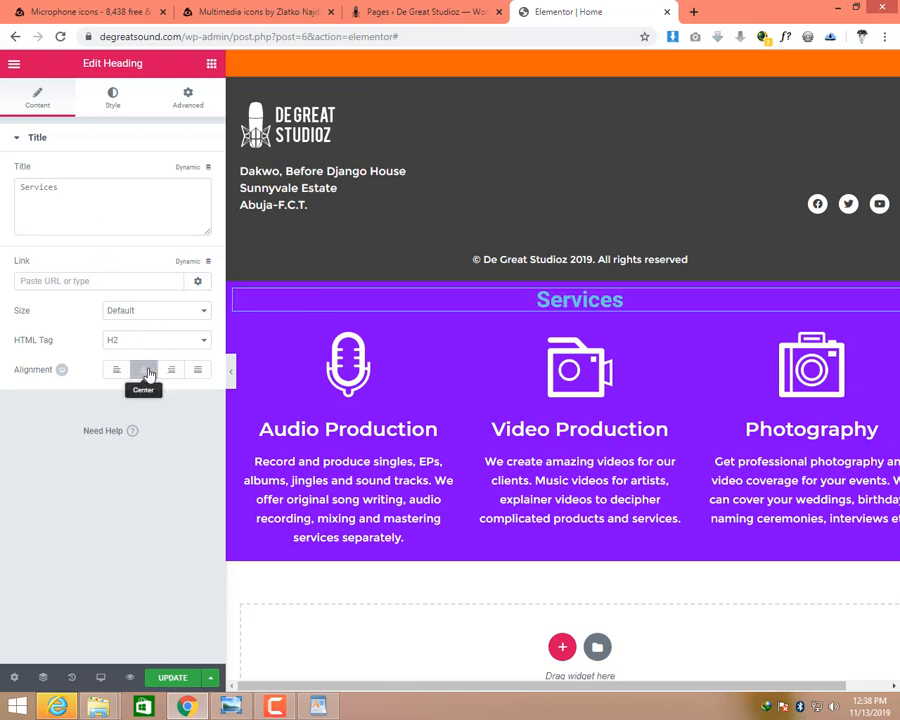
# Set the Services heading's text color to white.
pyautogui.click(113, 100)
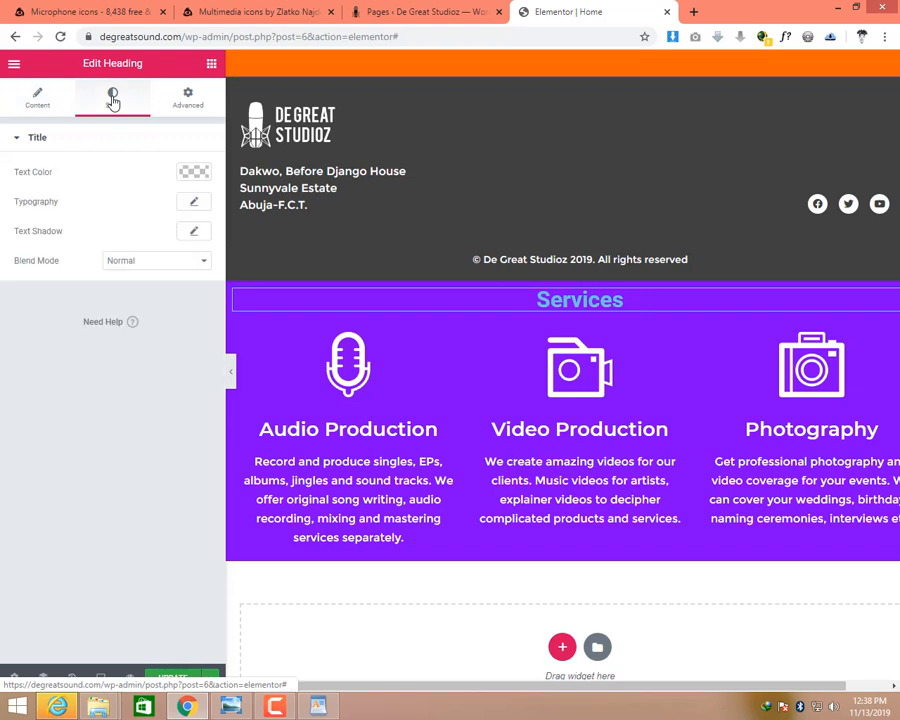
pyautogui.click(186, 171)
pyautogui.moveTo(89, 259); pyautogui.dragTo(3, 155)
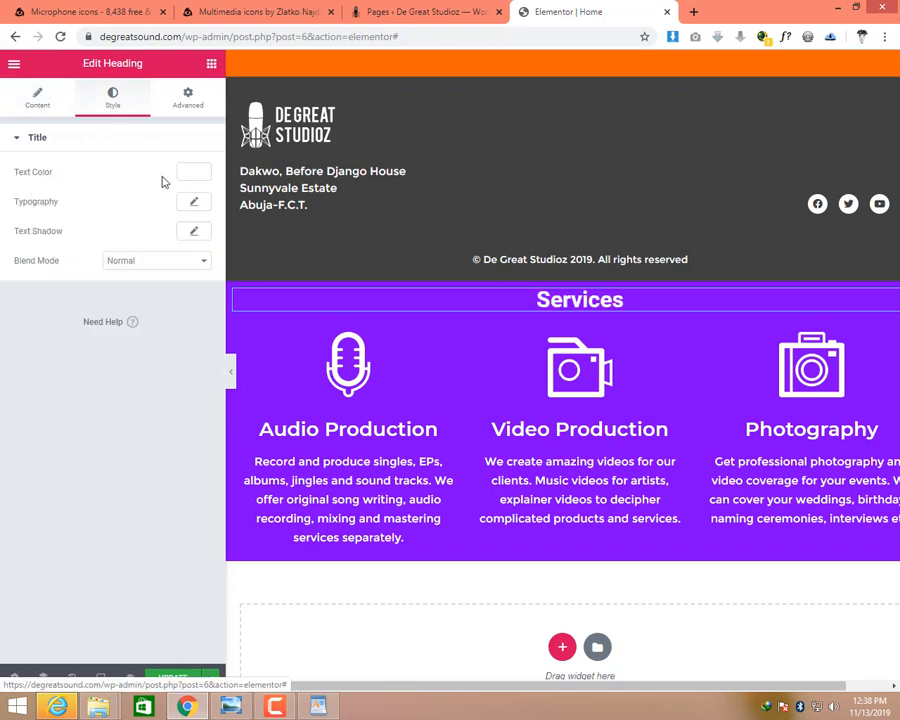
# Set the Services heading's typography to the Russo One font family with Normal weight.
pyautogui.click(195, 203)
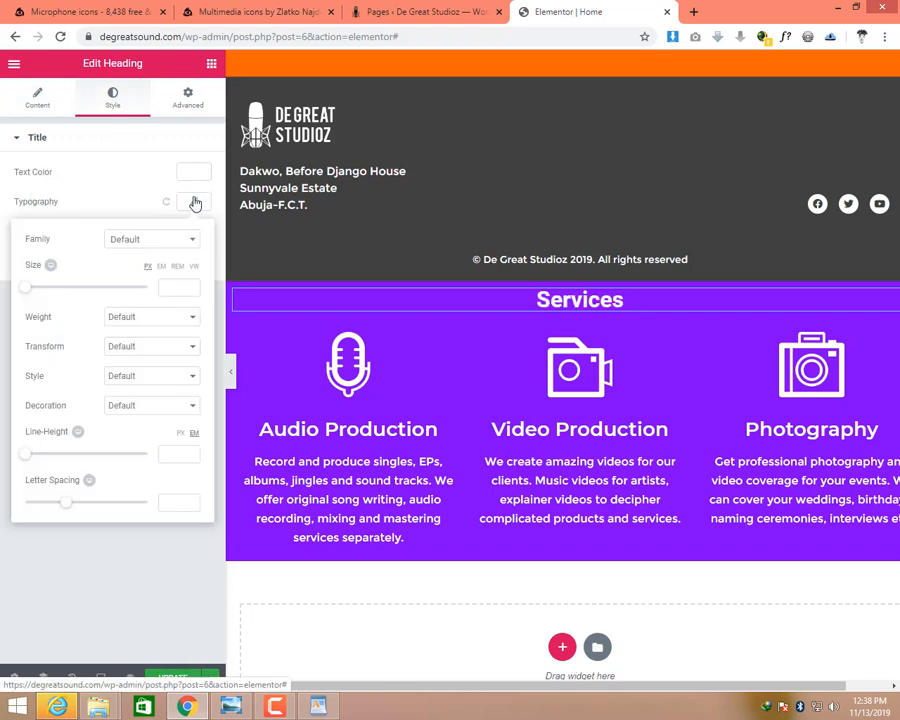
pyautogui.click(116, 242)
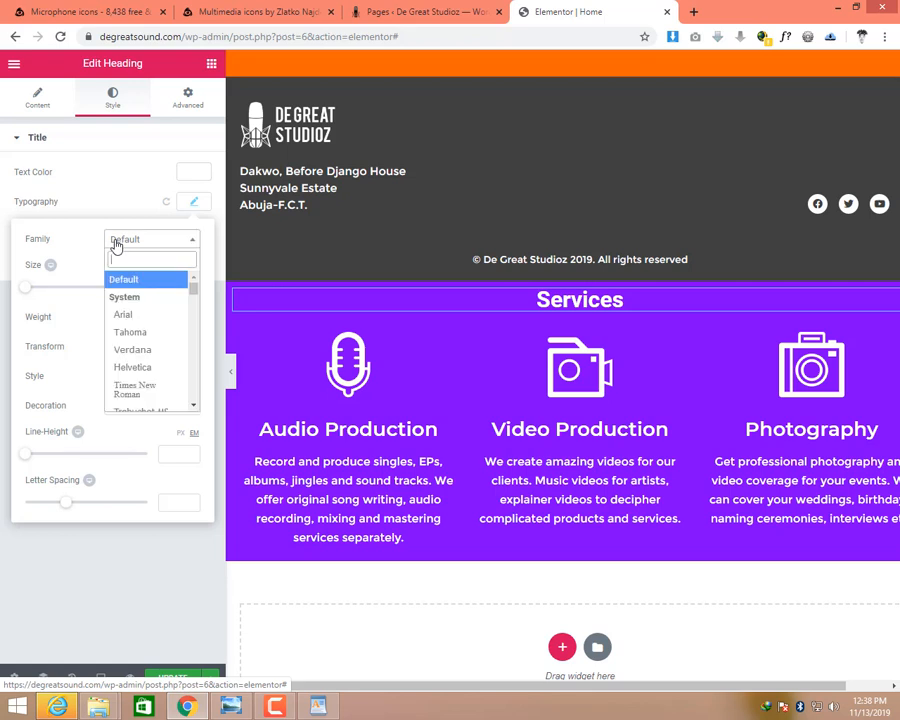
pyautogui.write('russ')
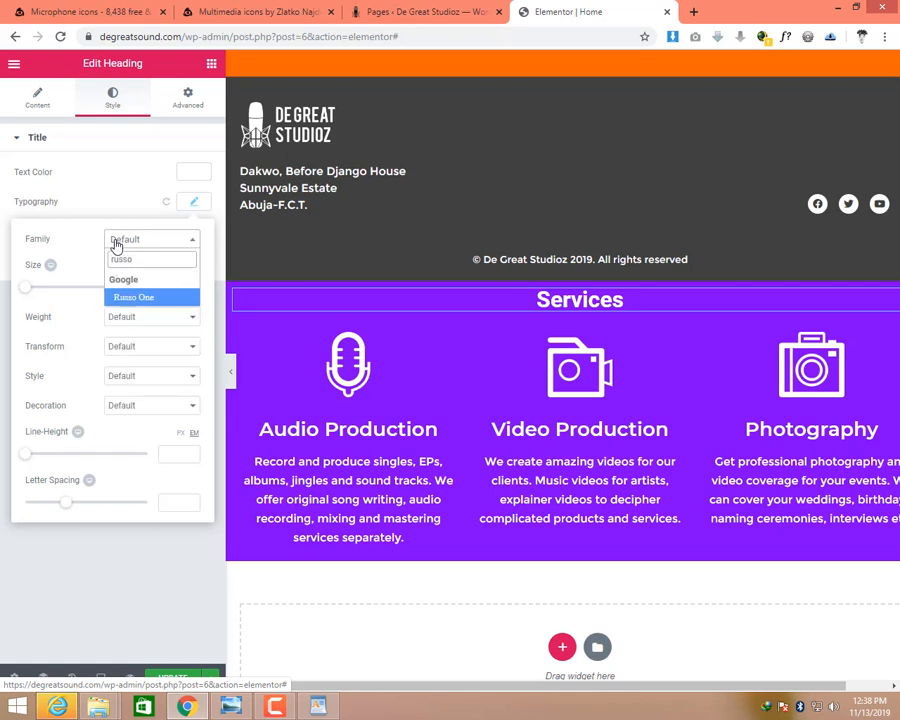
pyautogui.write('o')
pyautogui.click(134, 298)
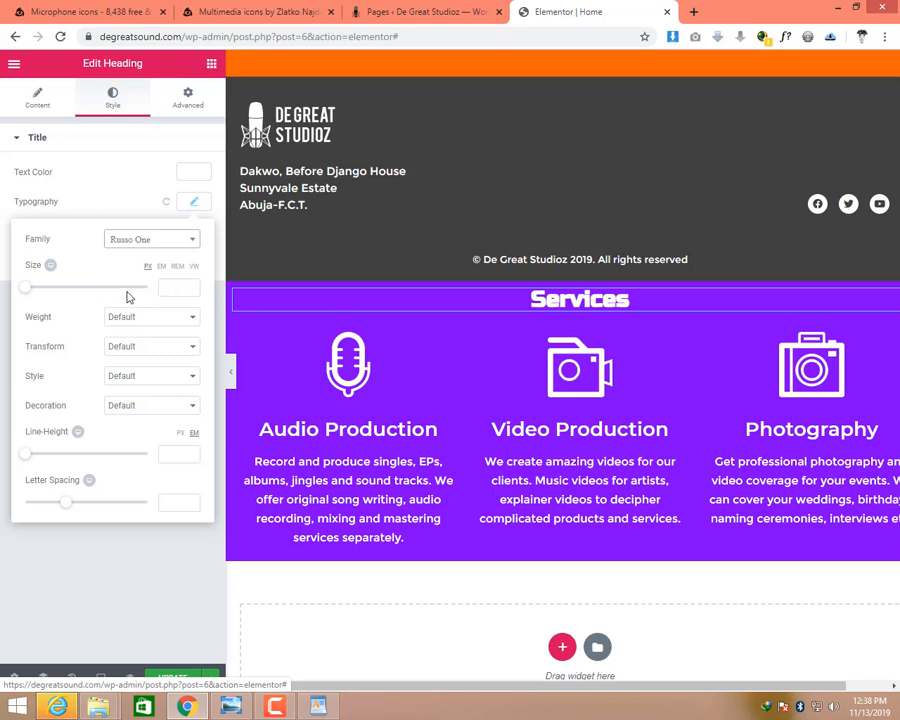
pyautogui.click(140, 320)
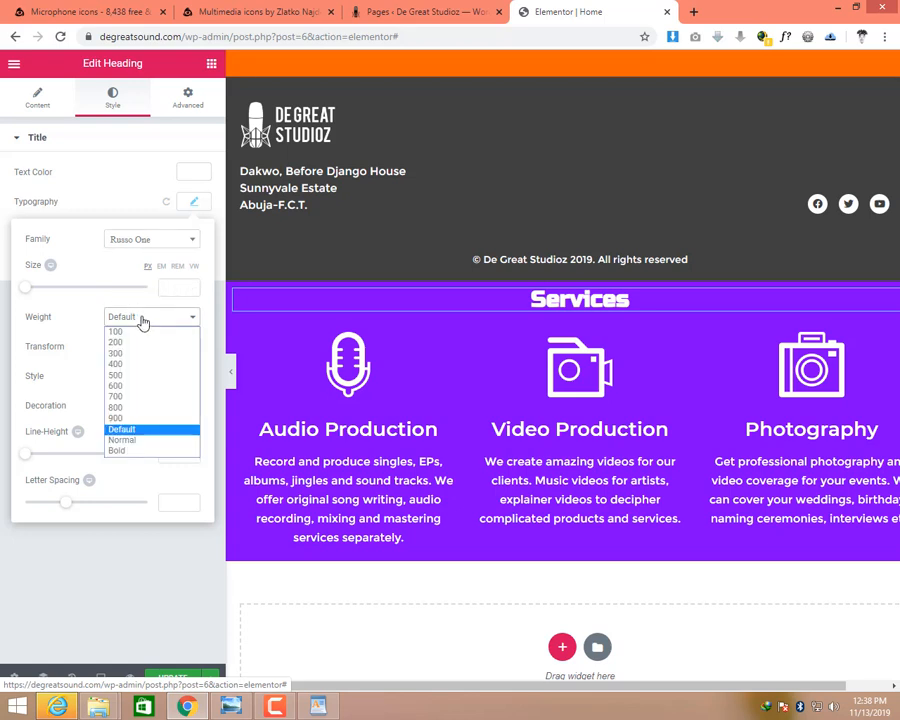
pyautogui.click(118, 437)
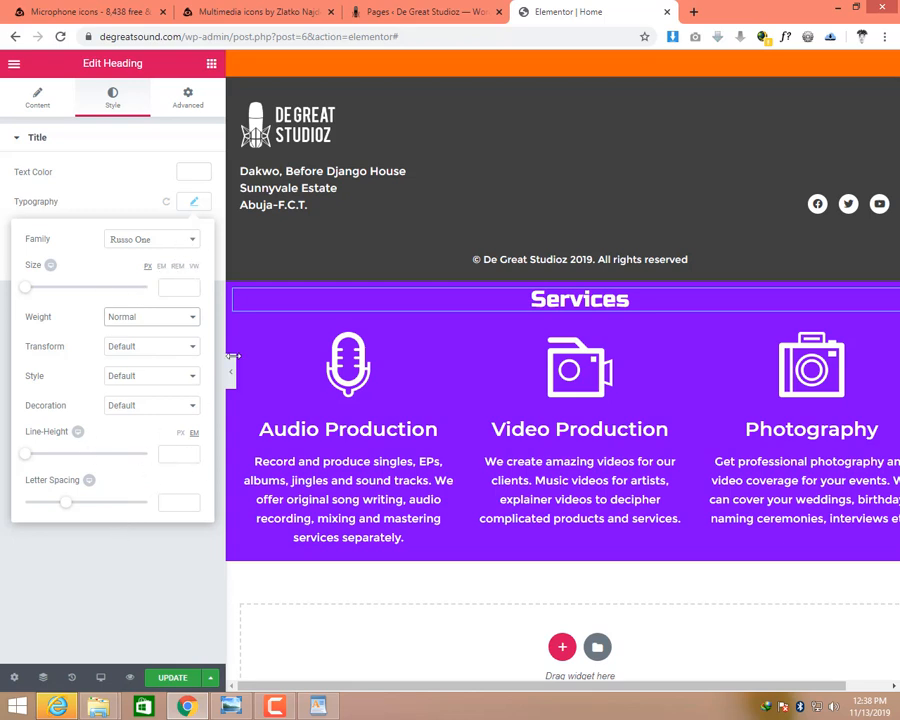
# Examine the typography settings of the "Welcome!" heading to compare them with the Services heading.
pyautogui.scroll(1, 654, 320)
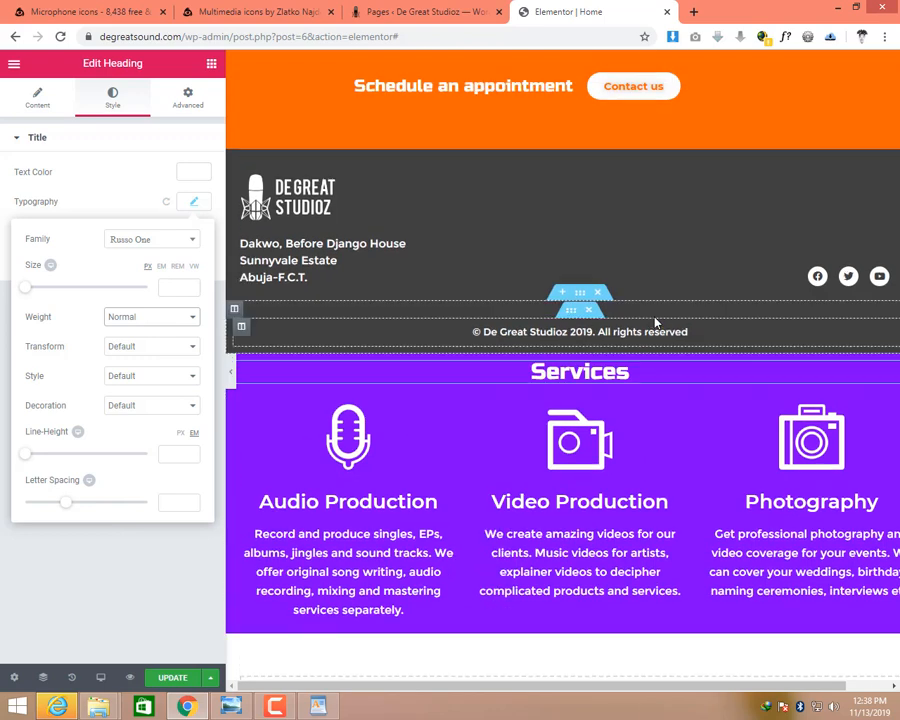
pyautogui.scroll(4, 656, 322)
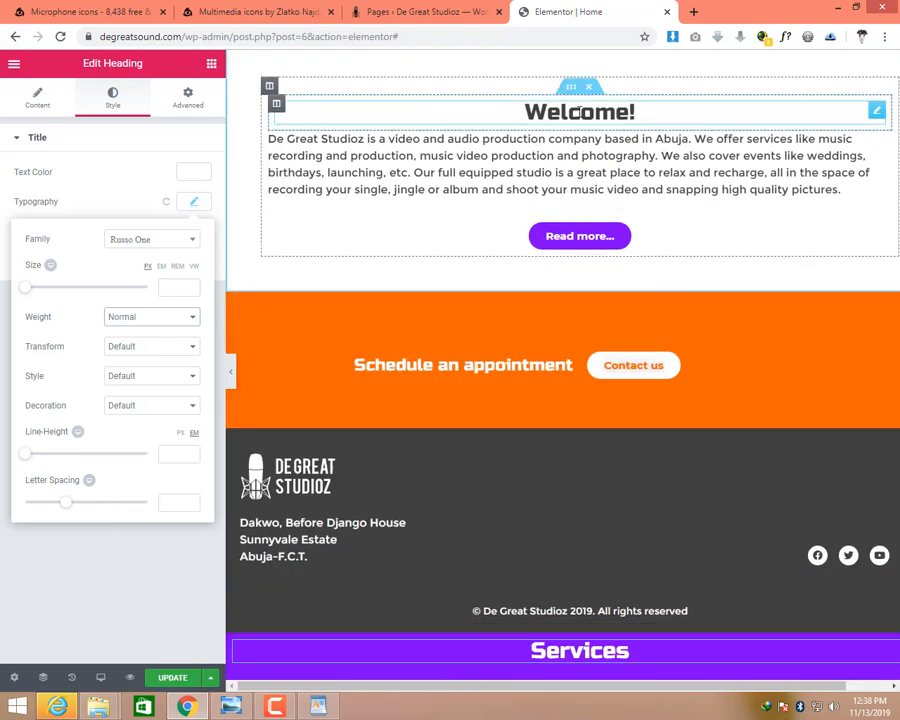
pyautogui.scroll(-4, 644, 340)
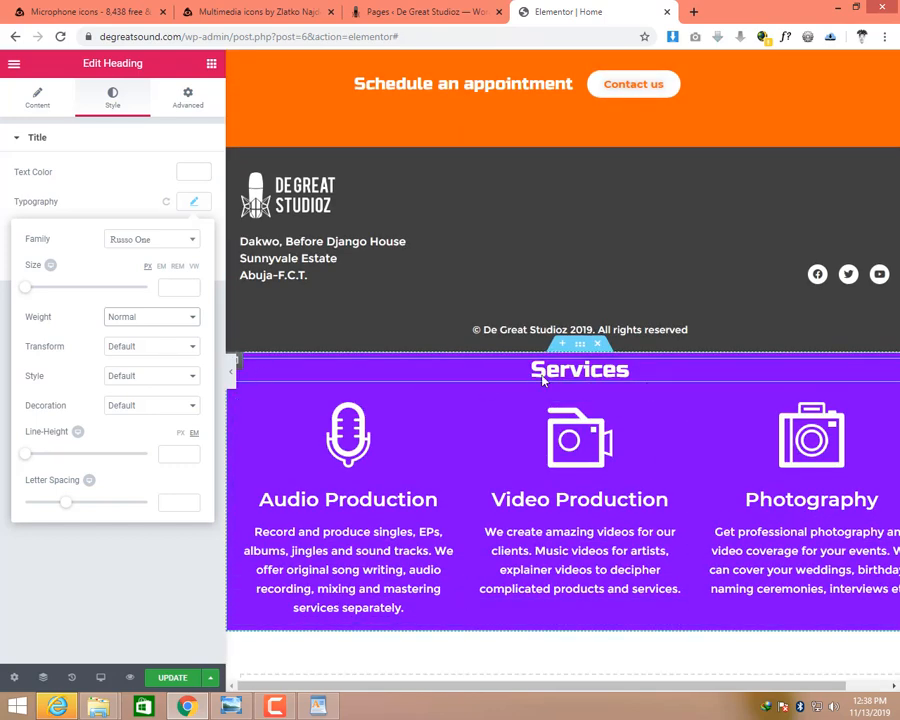
pyautogui.scroll(-2, 532, 427)
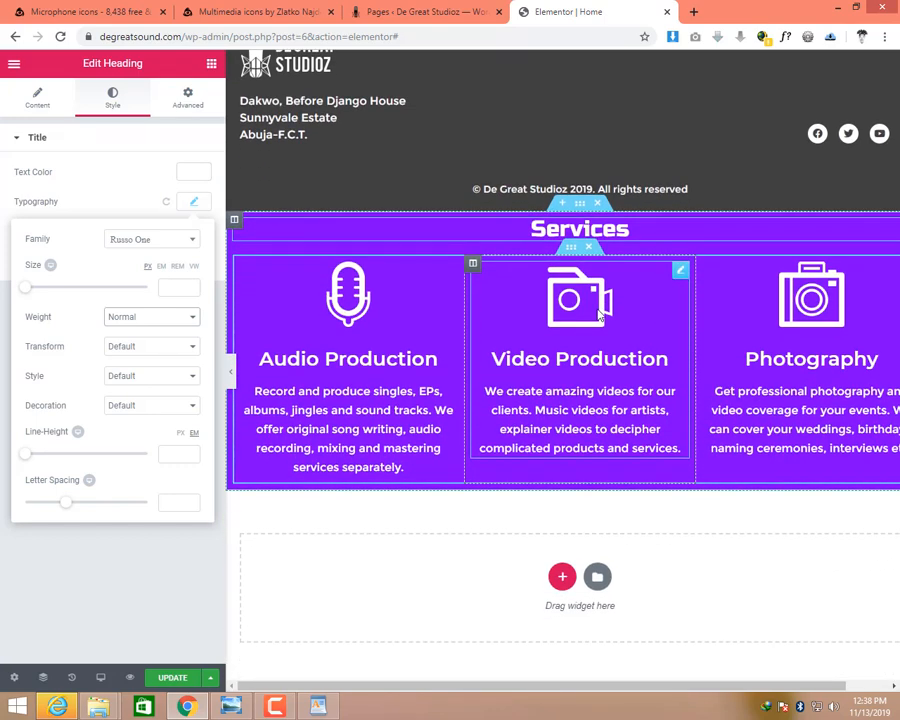
pyautogui.scroll(5, 594, 312)
pyautogui.scroll(4, 580, 180)
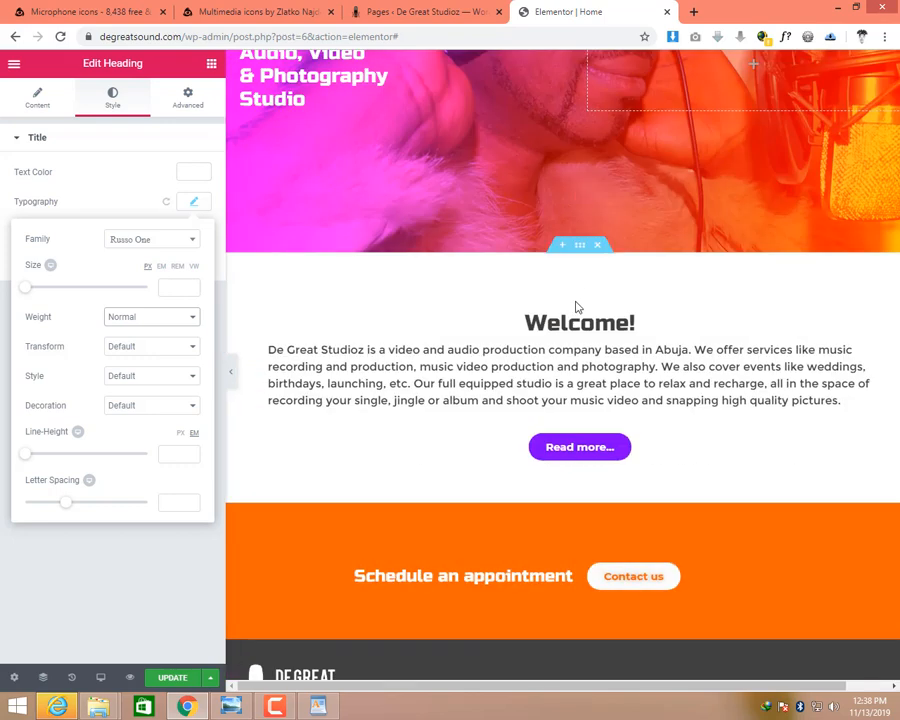
pyautogui.rightClick(568, 328)
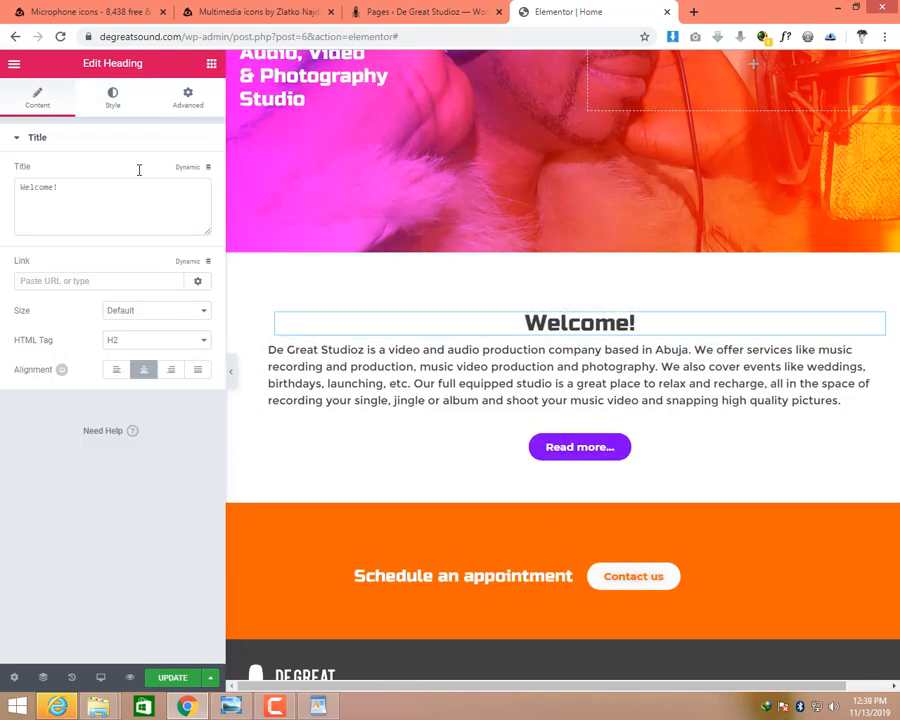
pyautogui.click(114, 102)
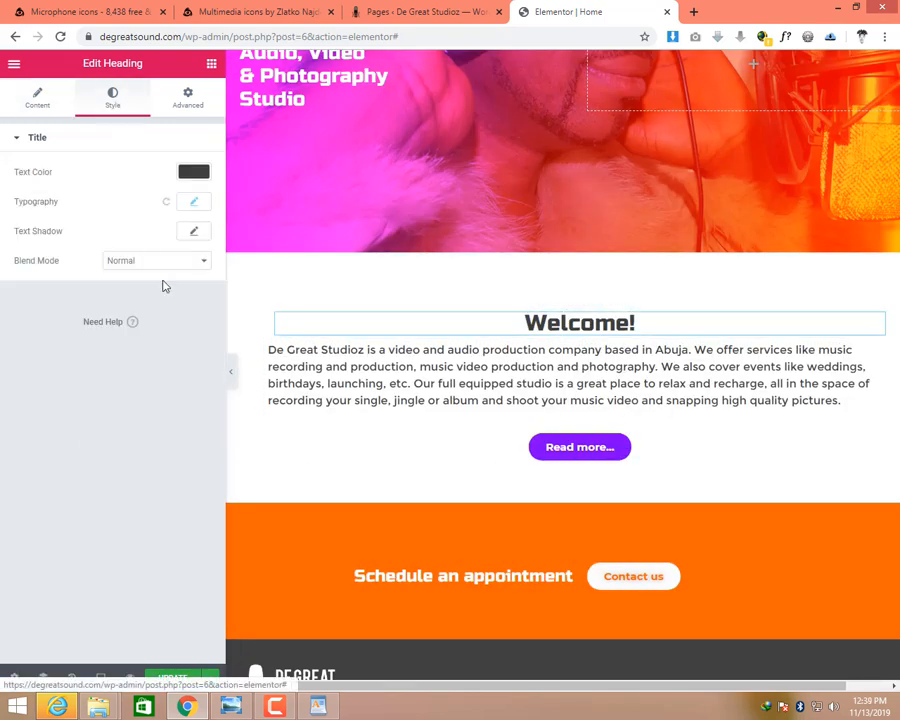
pyautogui.click(197, 206)
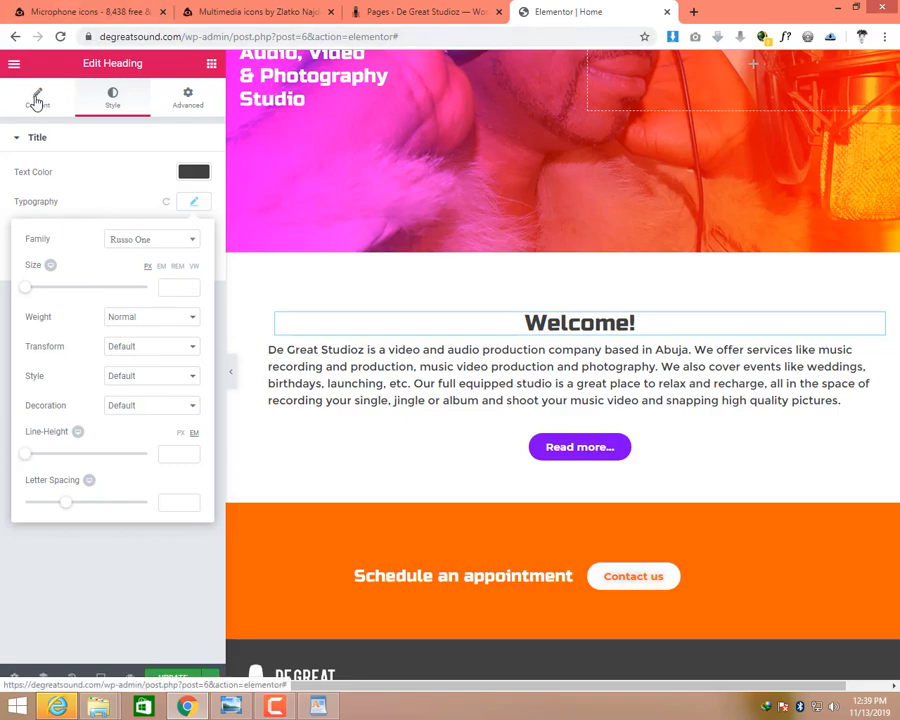
# Compare the Services section with the page sections above it and with the design image in Windows Photo Viewer.
pyautogui.scroll(-5, 540, 300)
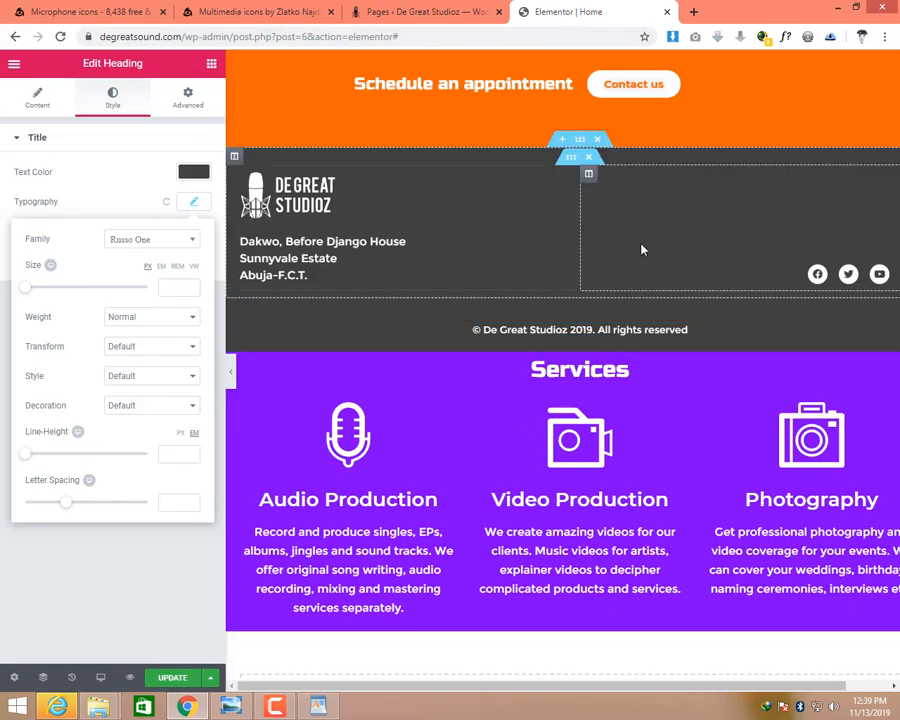
pyautogui.scroll(2, 634, 249)
pyautogui.scroll(1, 631, 249)
pyautogui.scroll(-2, 631, 249)
pyautogui.scroll(1, 631, 249)
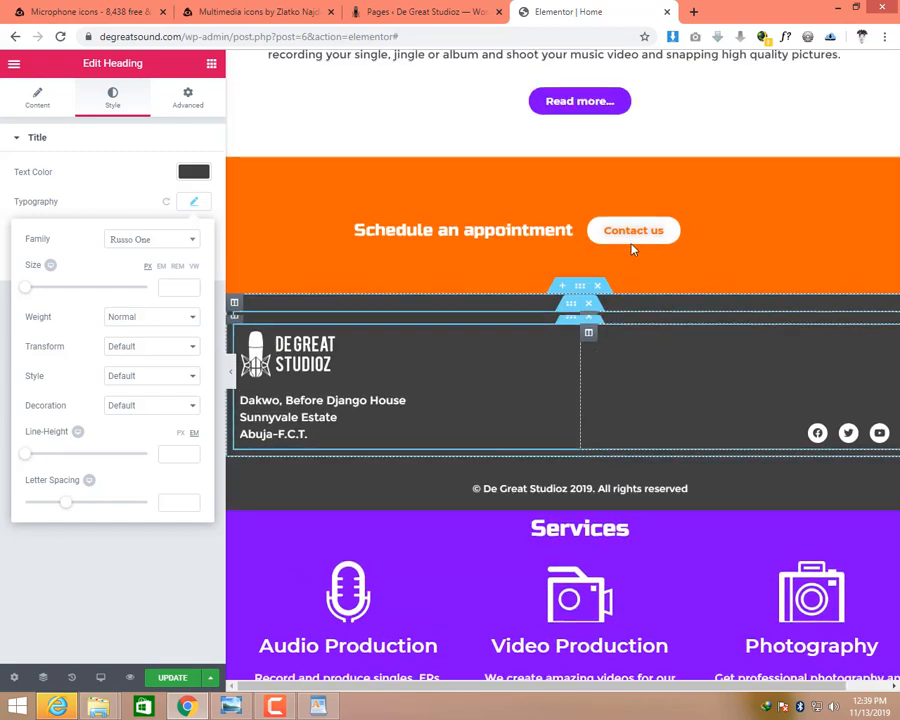
pyautogui.scroll(3, 631, 249)
pyautogui.scroll(-6, 630, 248)
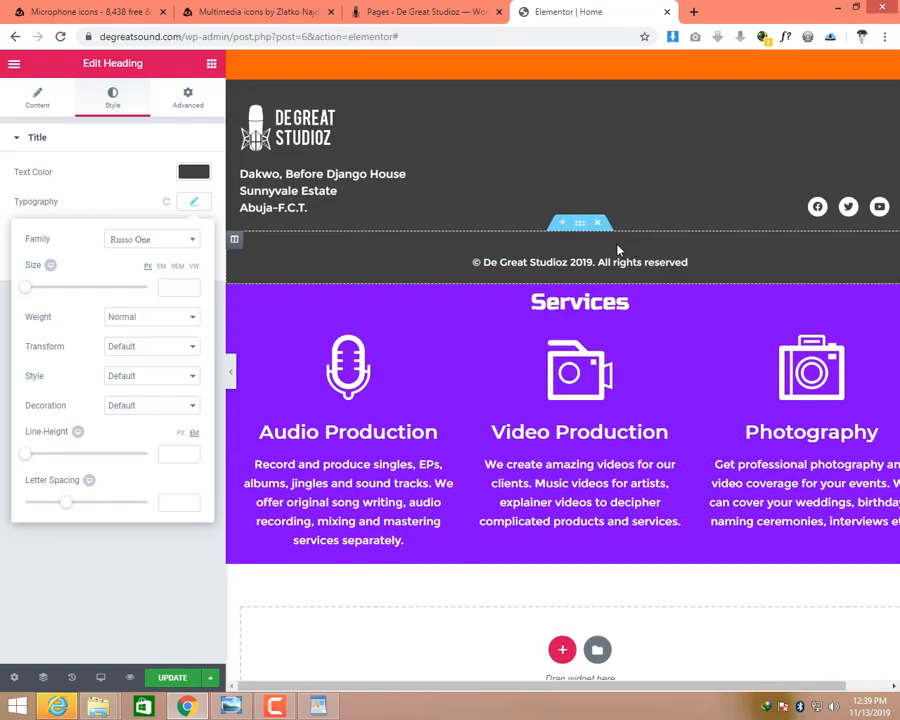
pyautogui.scroll(-1, 582, 353)
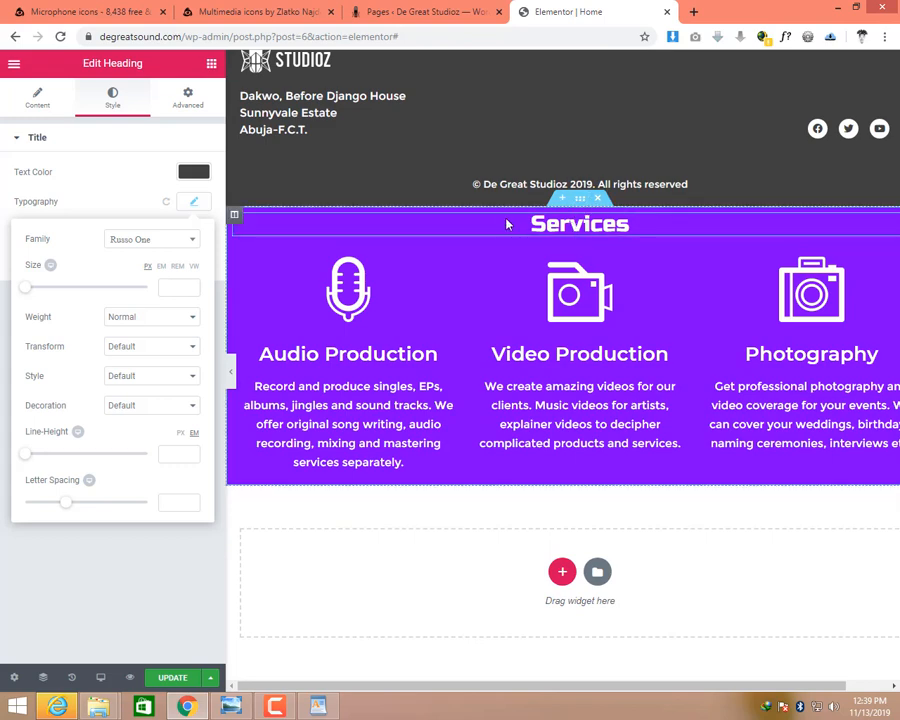
pyautogui.click(231, 706)
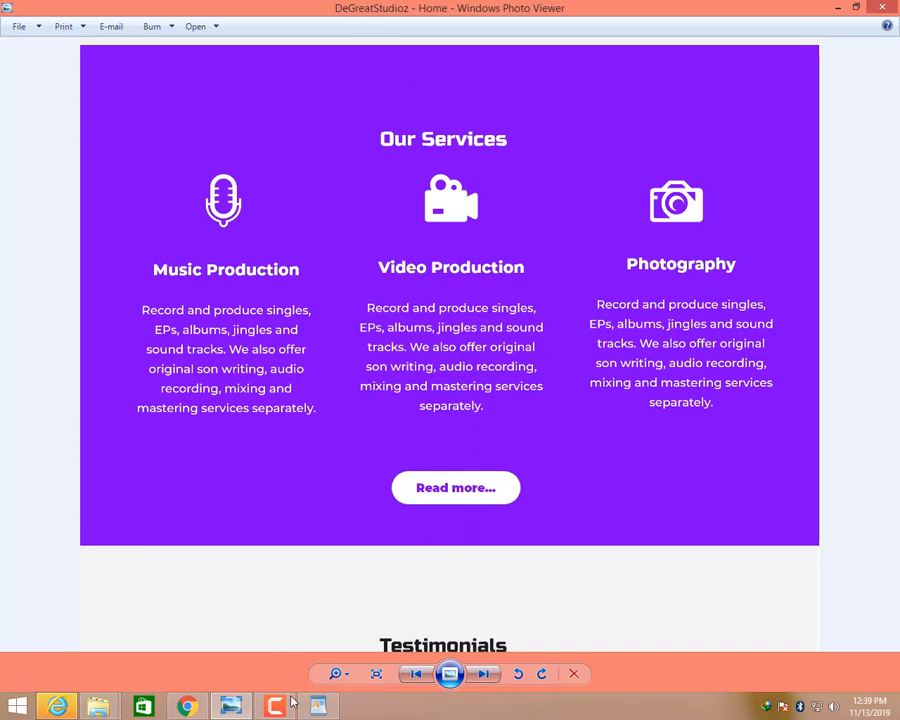
# Back in Elementor, unlink the purple Services section's padding values and set its top and bottom padding to 50 px.
pyautogui.click(199, 710)
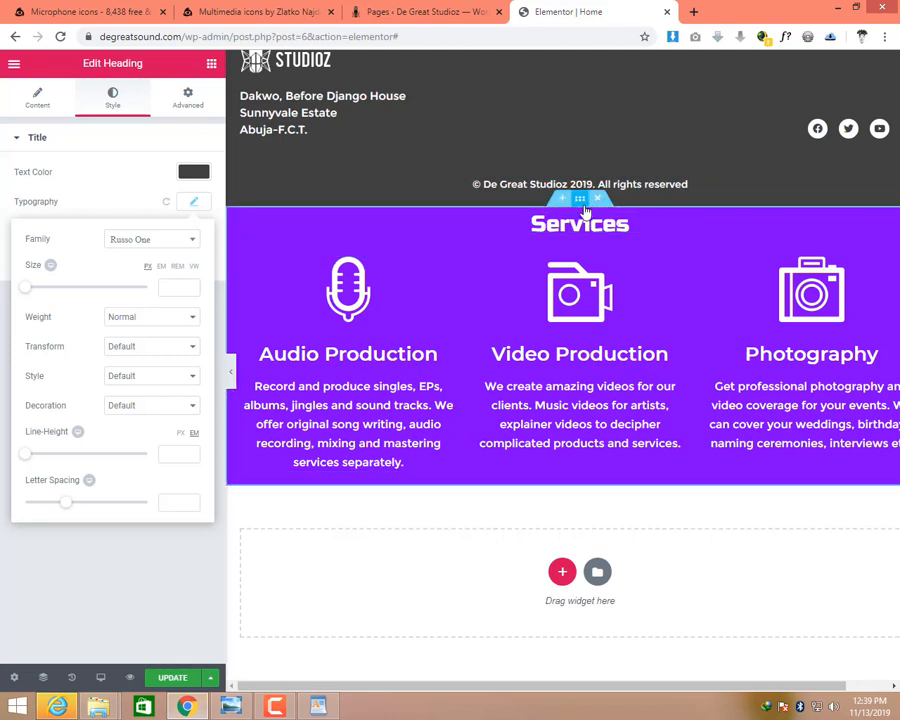
pyautogui.rightClick(586, 208)
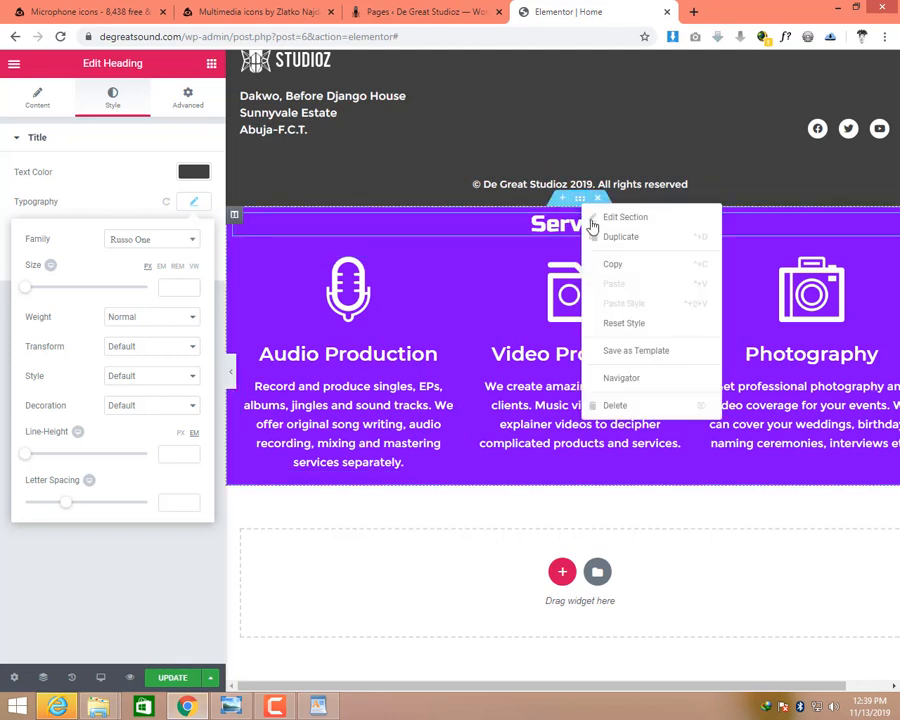
pyautogui.click(597, 217)
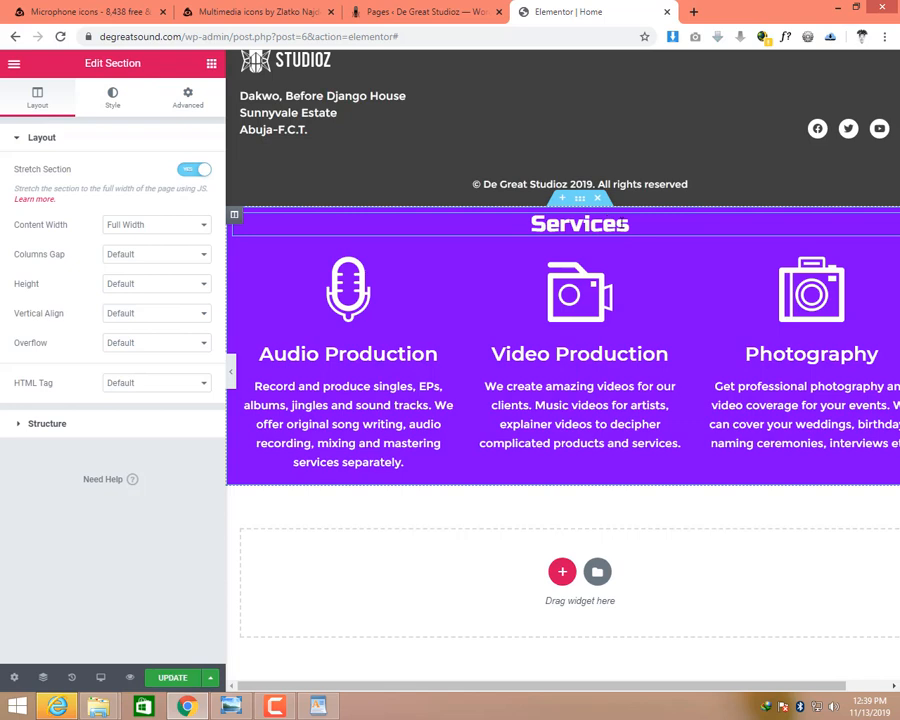
pyautogui.click(186, 102)
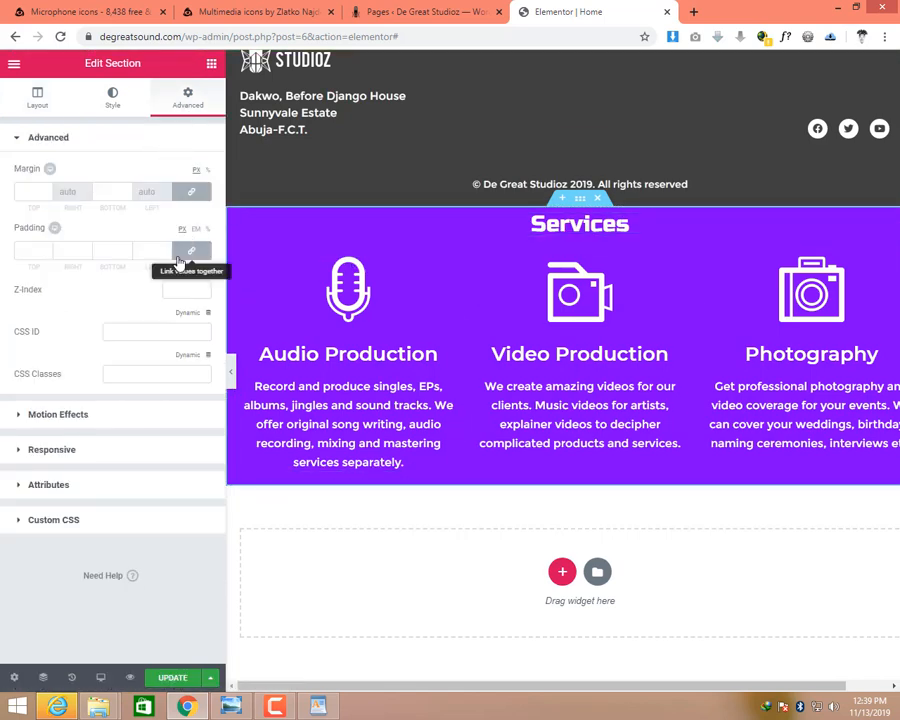
pyautogui.click(186, 256)
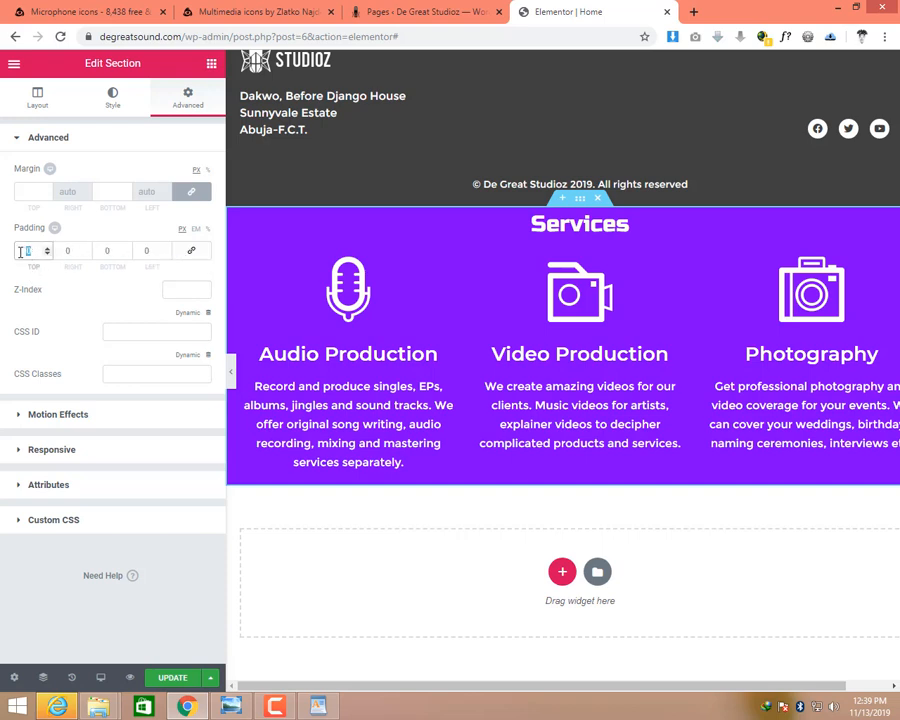
pyautogui.write('50')
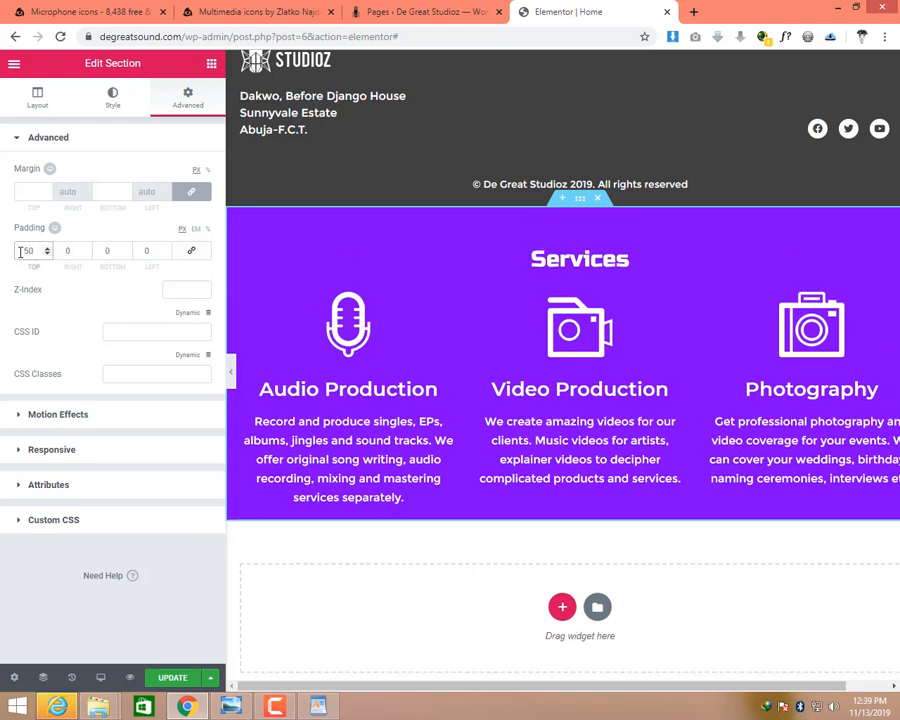
pyautogui.press('Tab')
pyautogui.press('Tab')
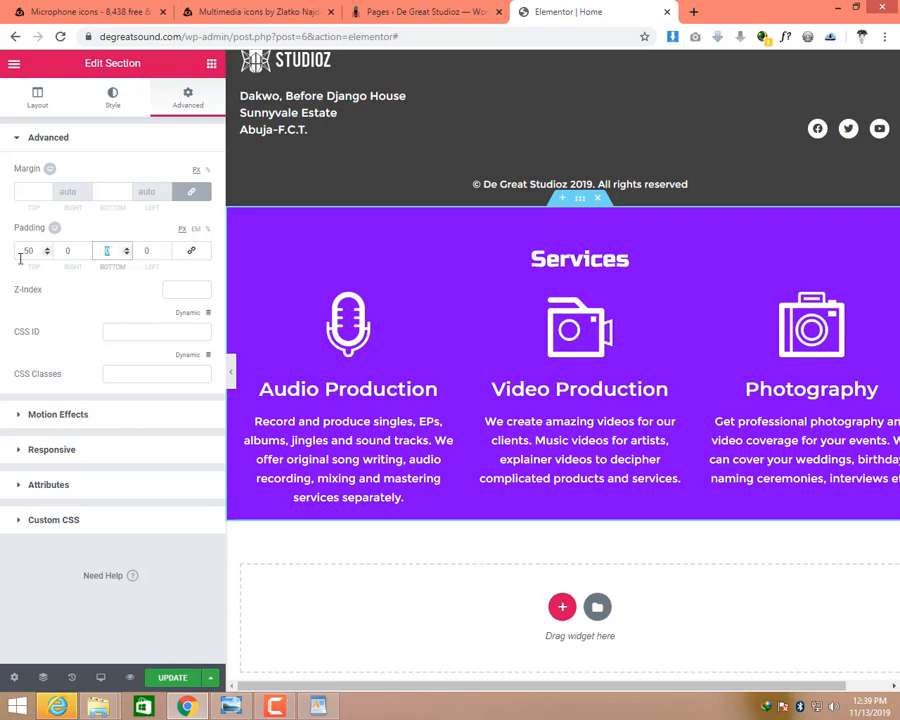
pyautogui.write('50')
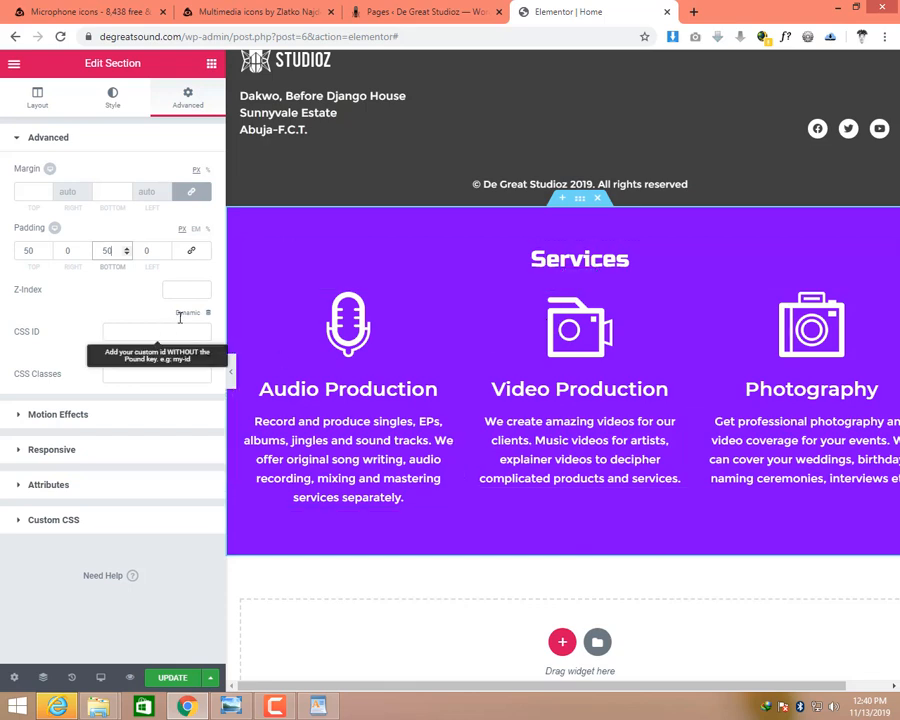
# Set the purple Services section's left and right padding to 50 px and link the padding values together.
pyautogui.click(149, 251)
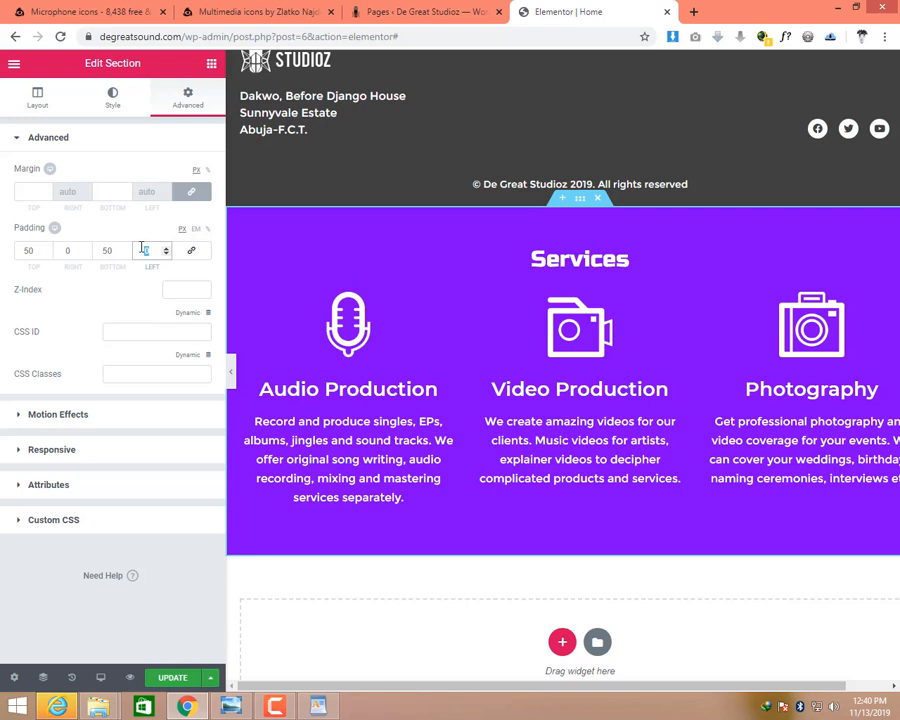
pyautogui.write('5')
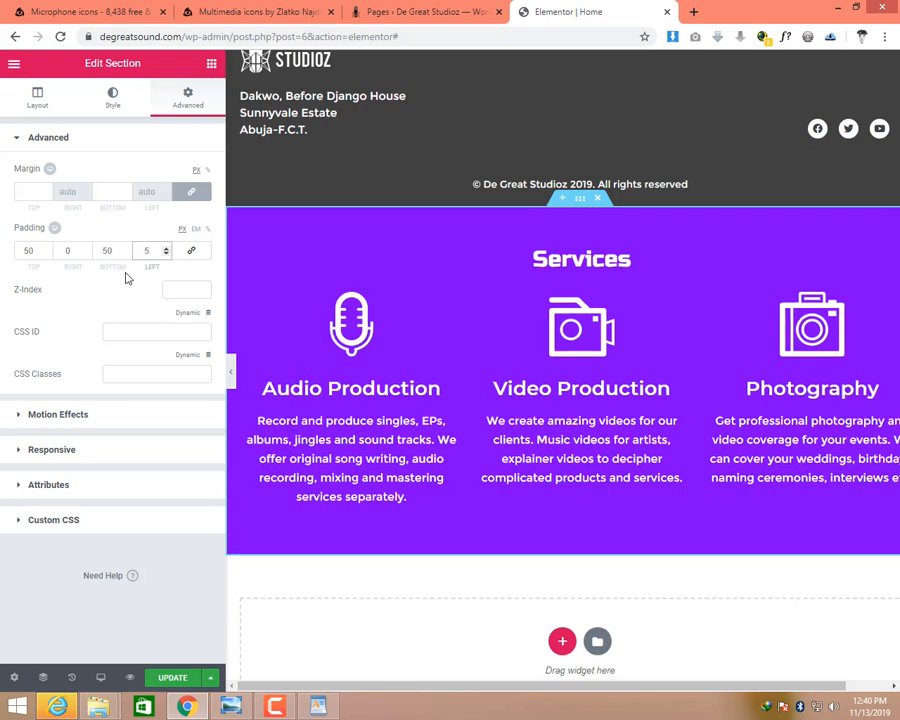
pyautogui.write('0')
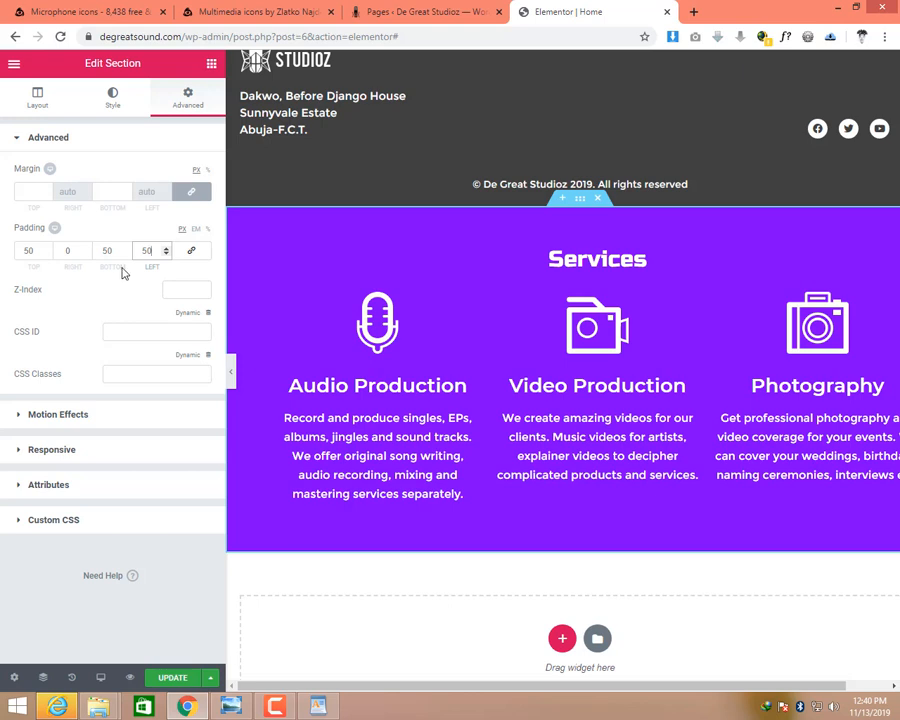
pyautogui.doubleClick(68, 250)
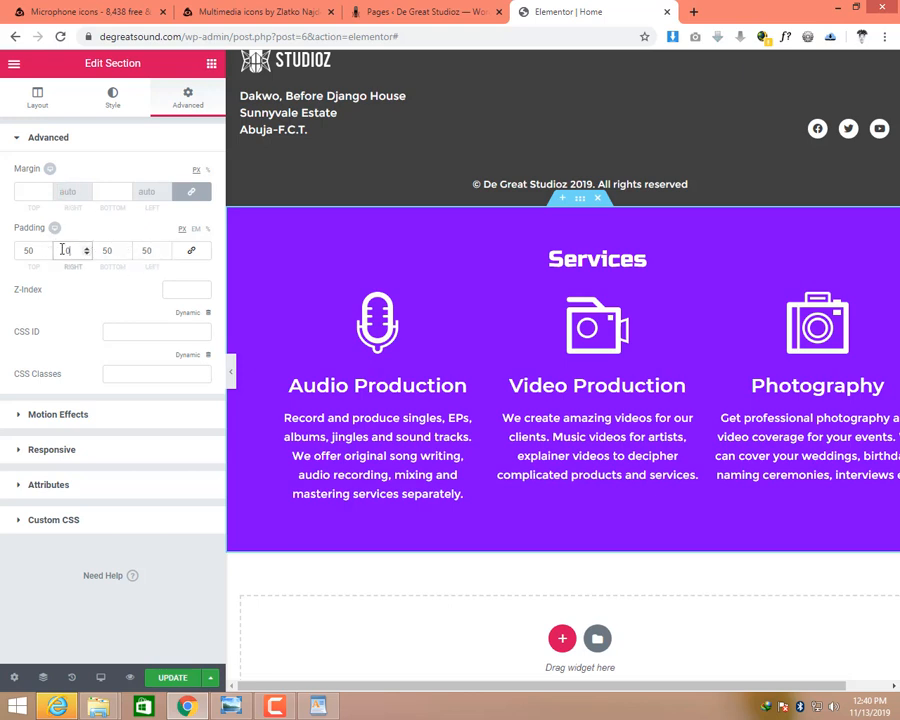
pyautogui.write('50')
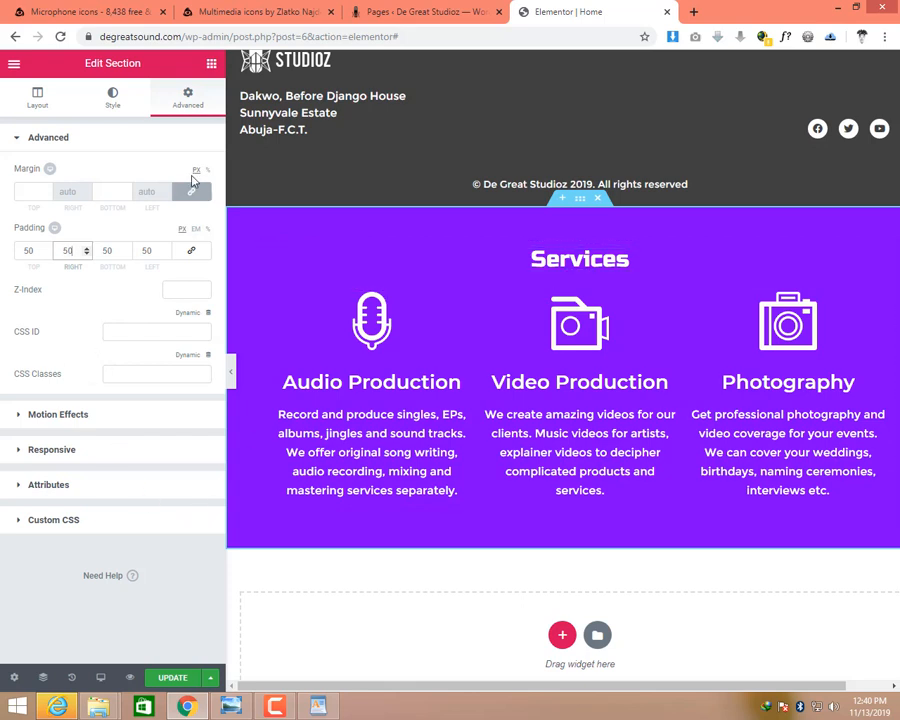
pyautogui.click(193, 249)
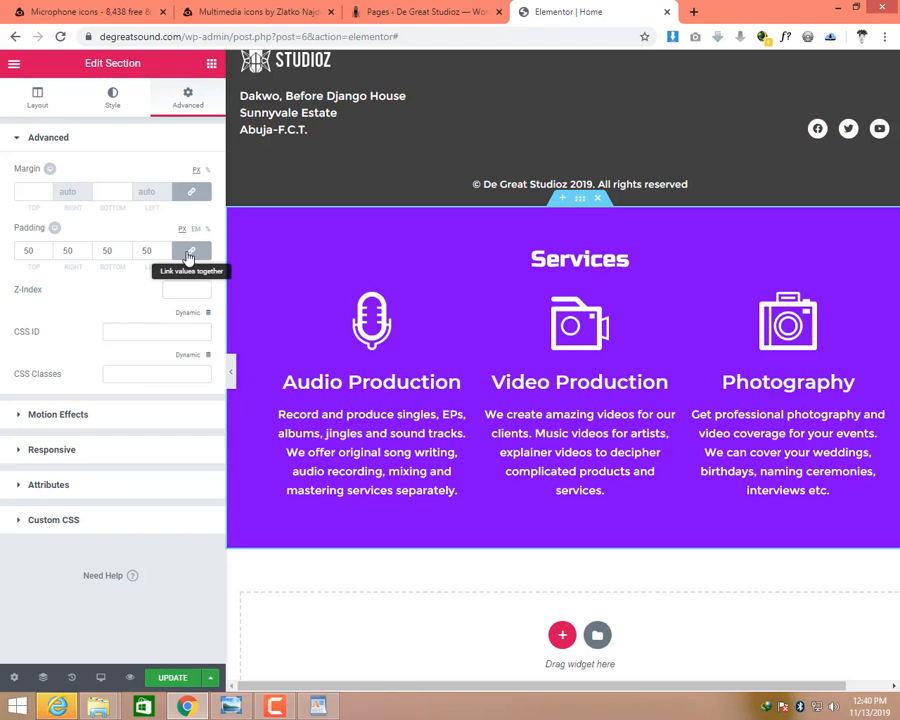
# Try a linked padding of 100 px on all sides of the Services section, then return it to 50 px.
pyautogui.doubleClick(147, 250)
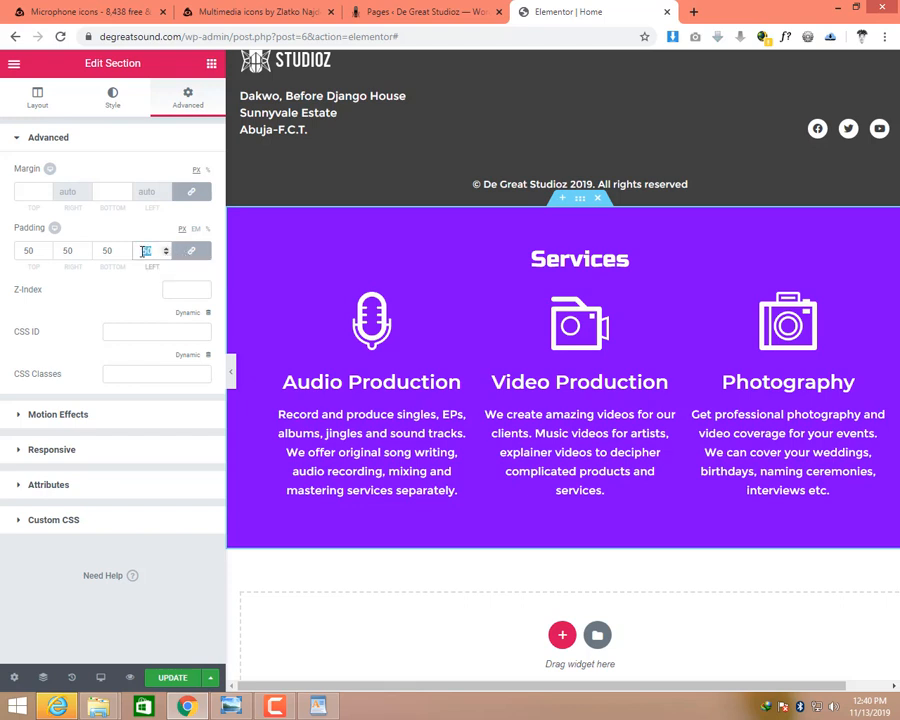
pyautogui.click(195, 255)
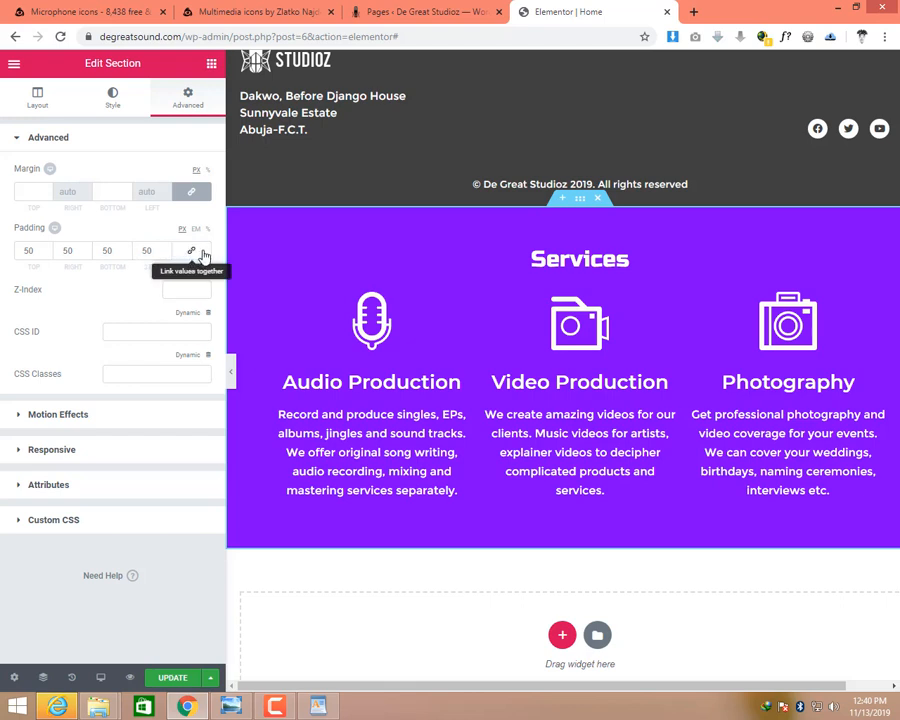
pyautogui.click(192, 251)
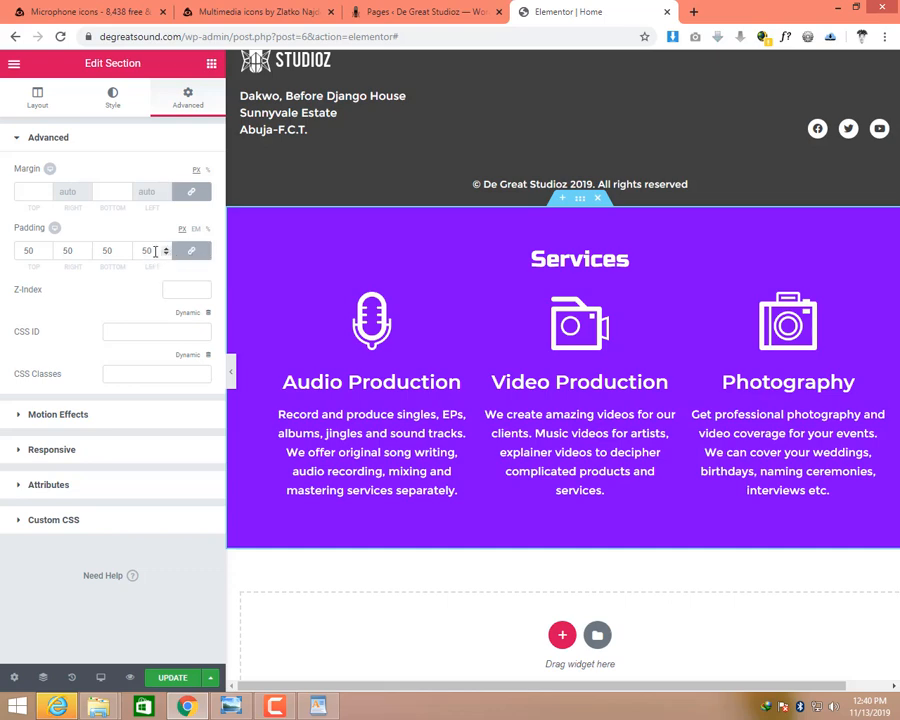
pyautogui.doubleClick(126, 256)
pyautogui.write('100')
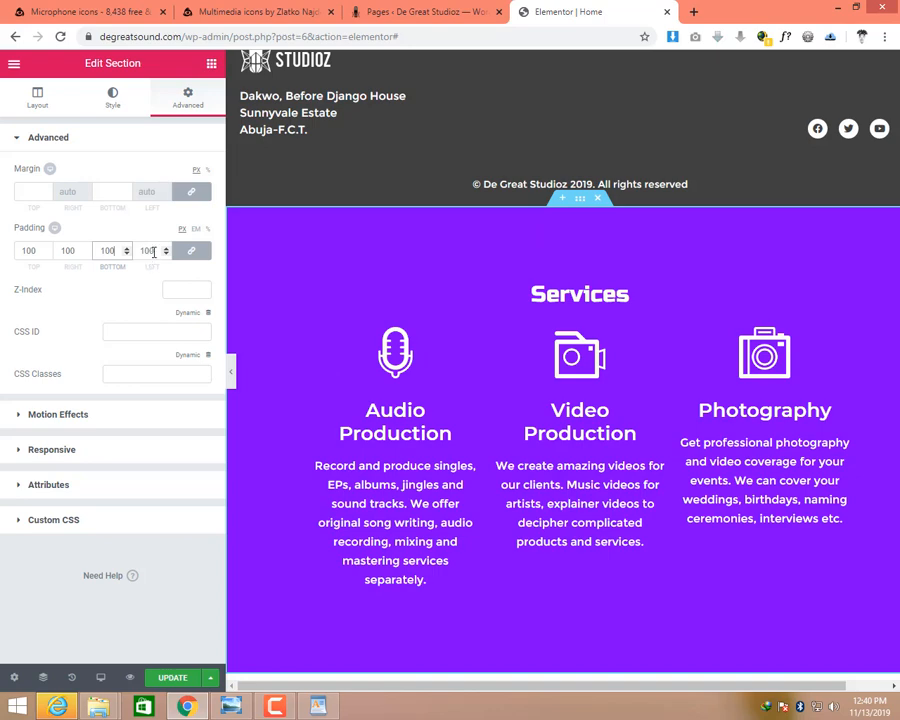
pyautogui.doubleClick(150, 251)
pyautogui.write('50')
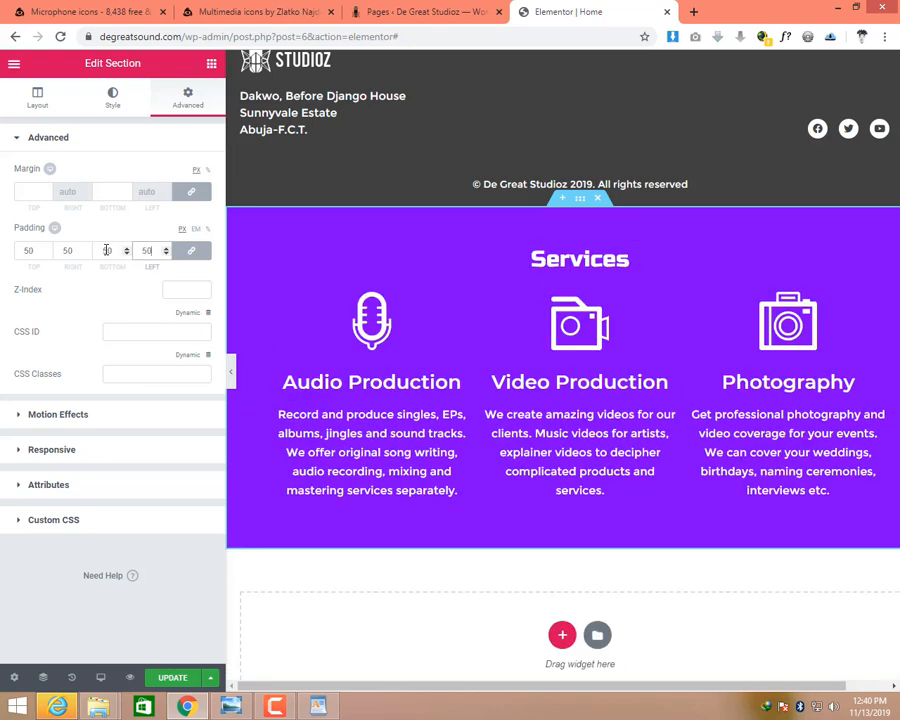
# Update the Home page and open the live site in a new browser tab to review the Services section.
pyautogui.click(172, 678)
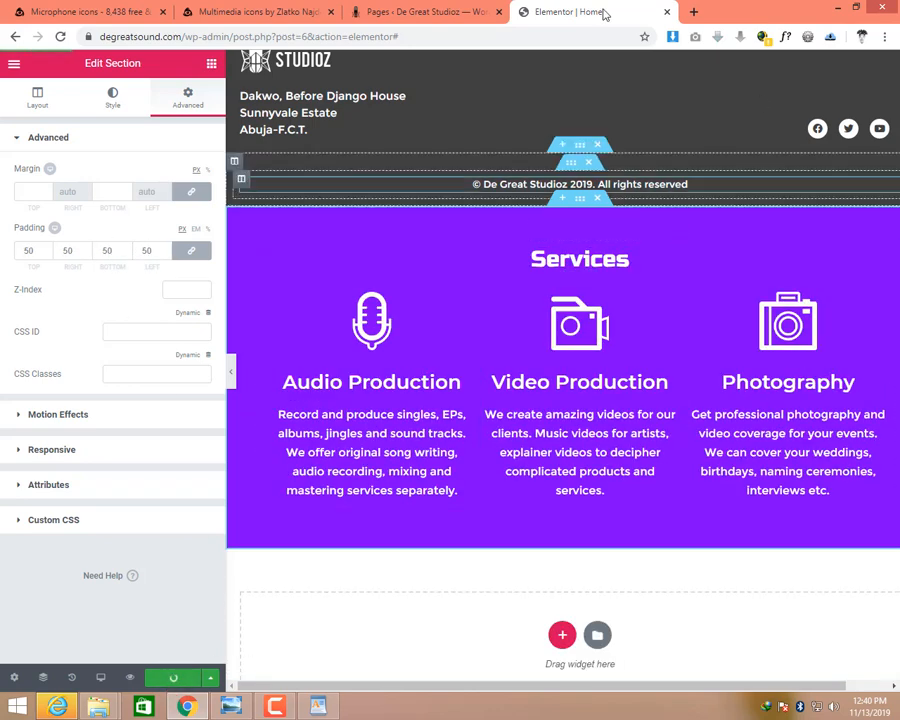
pyautogui.click(423, 14)
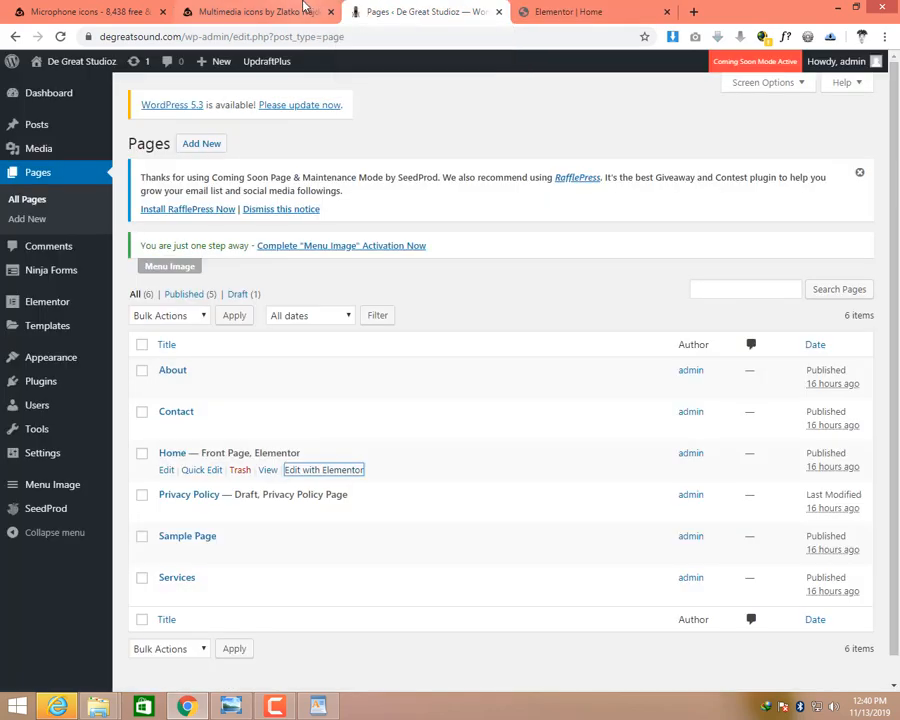
pyautogui.moveTo(38, 62)
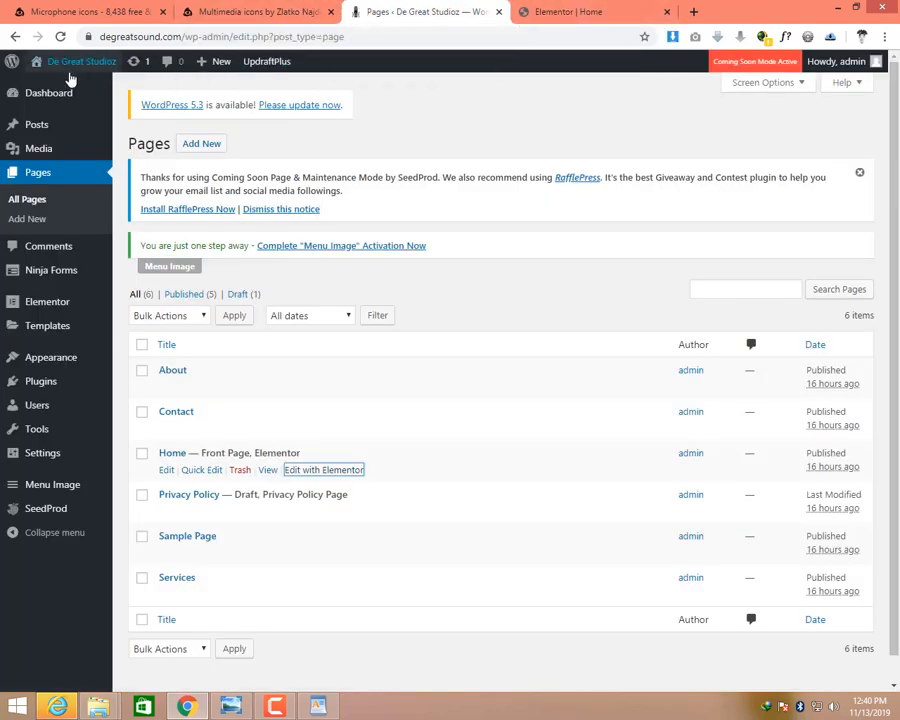
pyautogui.middleClick(58, 88)
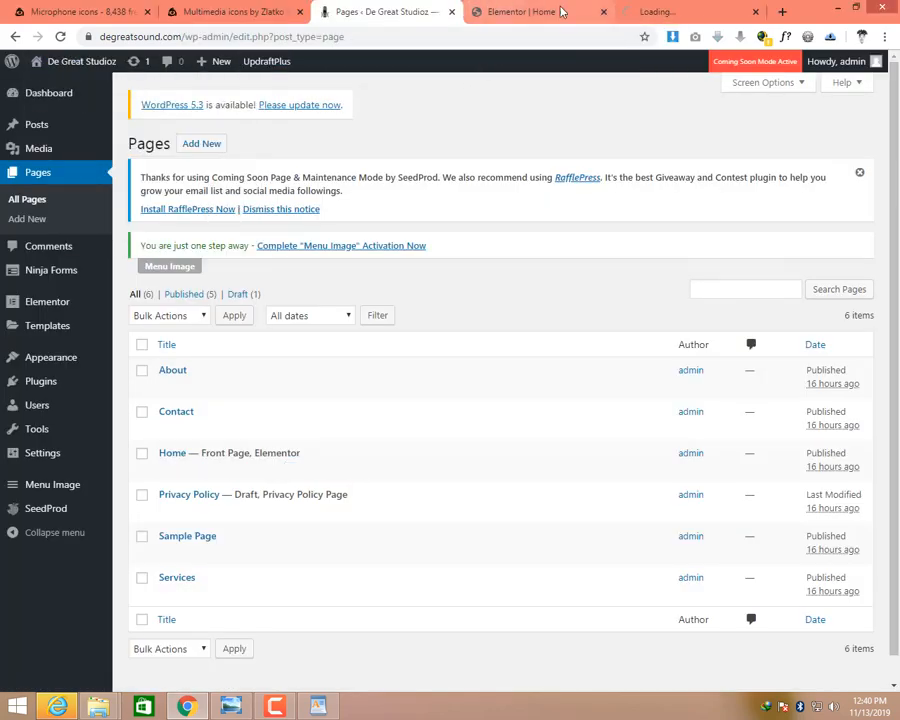
pyautogui.click(638, 14)
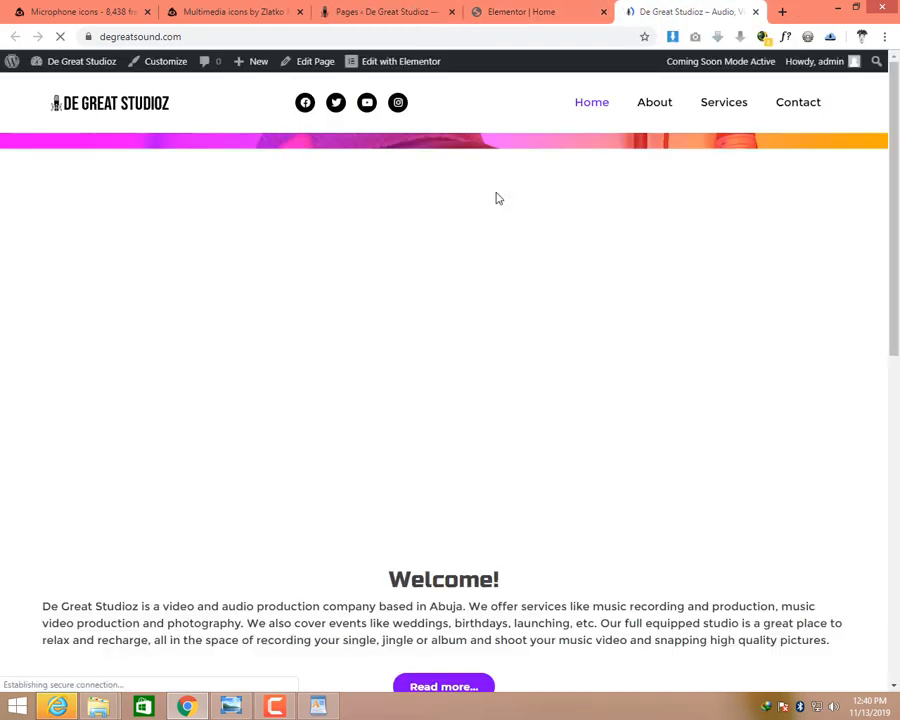
pyautogui.scroll(-7, 505, 210)
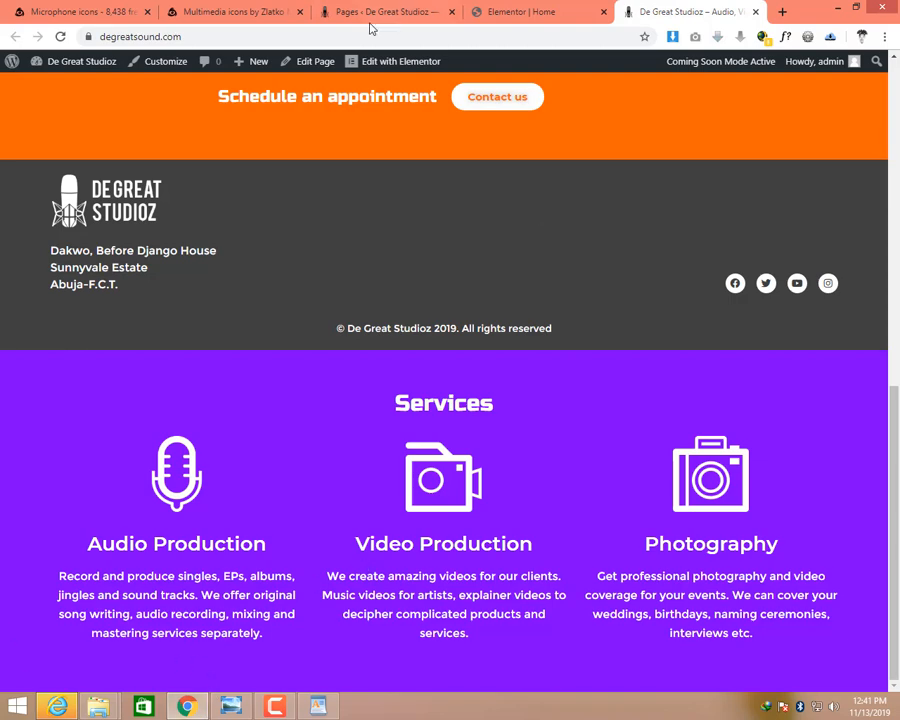
# Back in the Elementor editor, move the purple Services section between the Welcome section and the orange "Schedule an appointment" section.
pyautogui.click(545, 12)
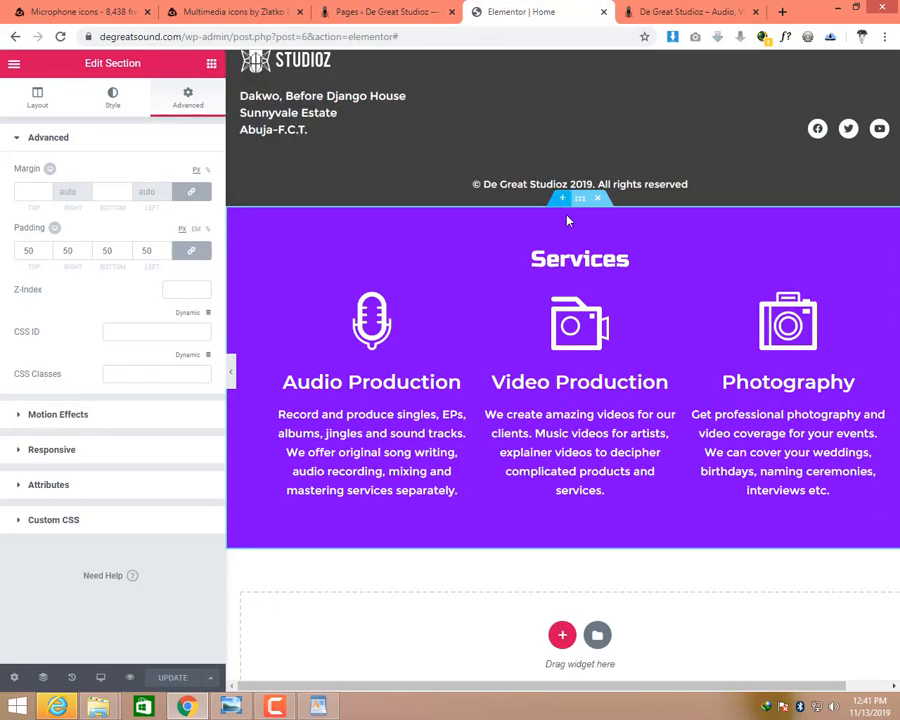
pyautogui.moveTo(580, 255); pyautogui.dragTo(556, 216)
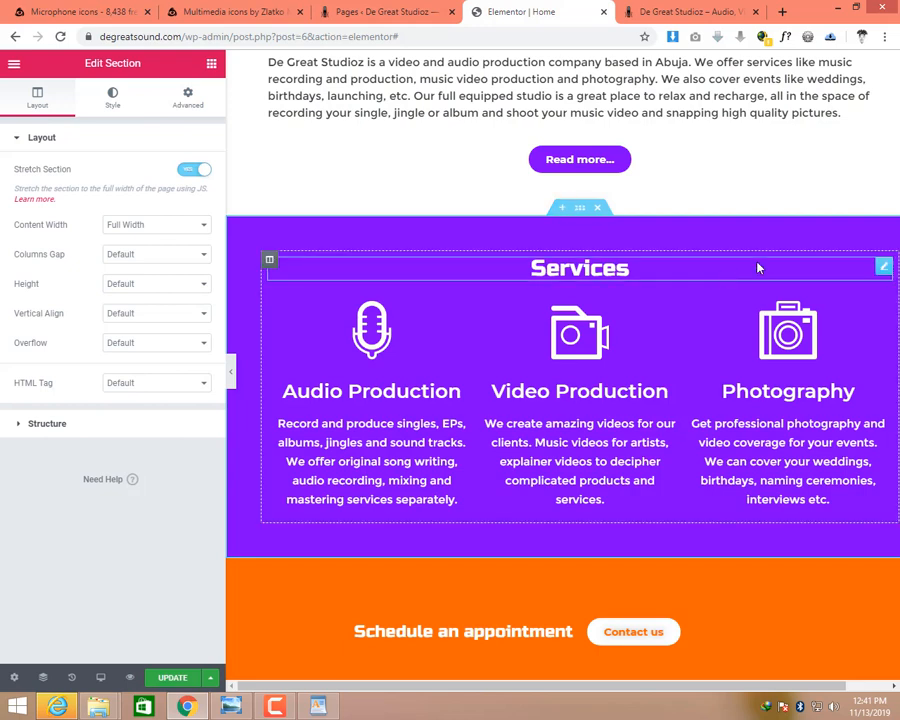
# Add a Button widget below the three service columns and set its text to "Read more...", checking the design image for the wording.
pyautogui.click(210, 66)
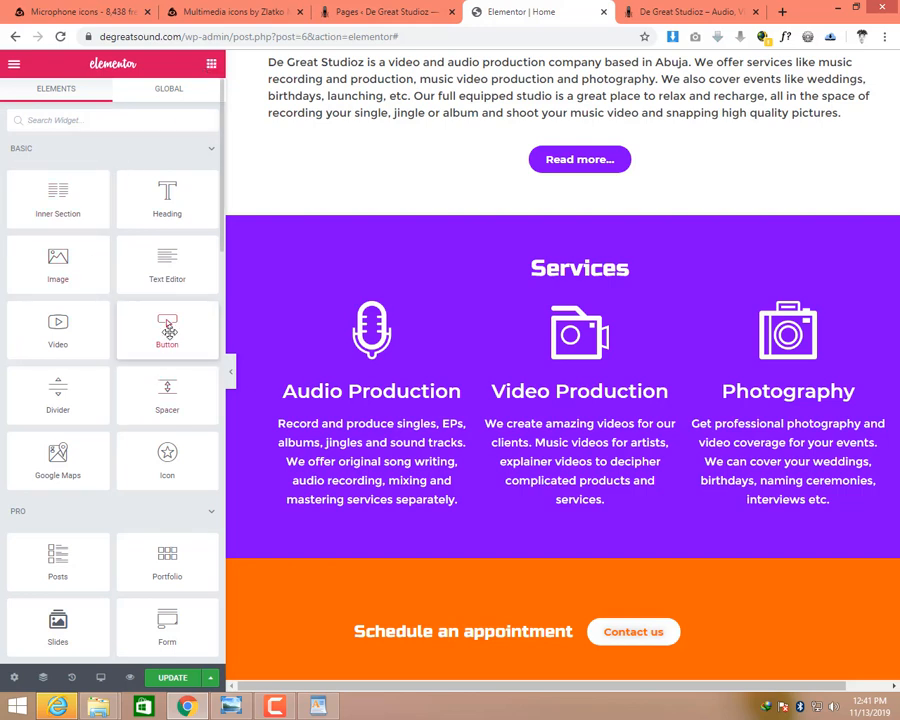
pyautogui.moveTo(168, 328); pyautogui.dragTo(599, 518)
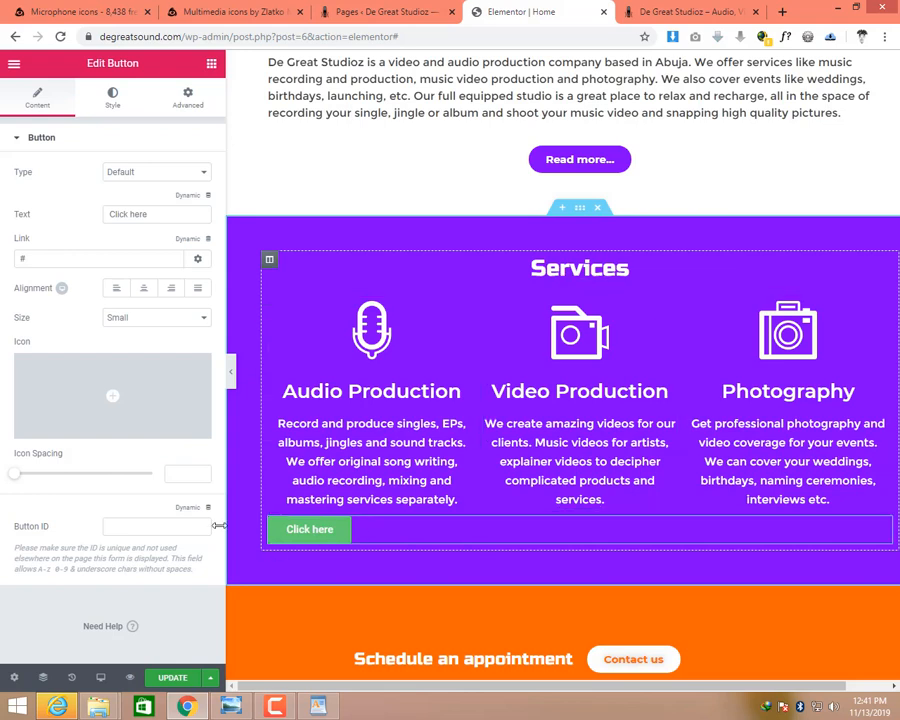
pyautogui.tripleClick(158, 210)
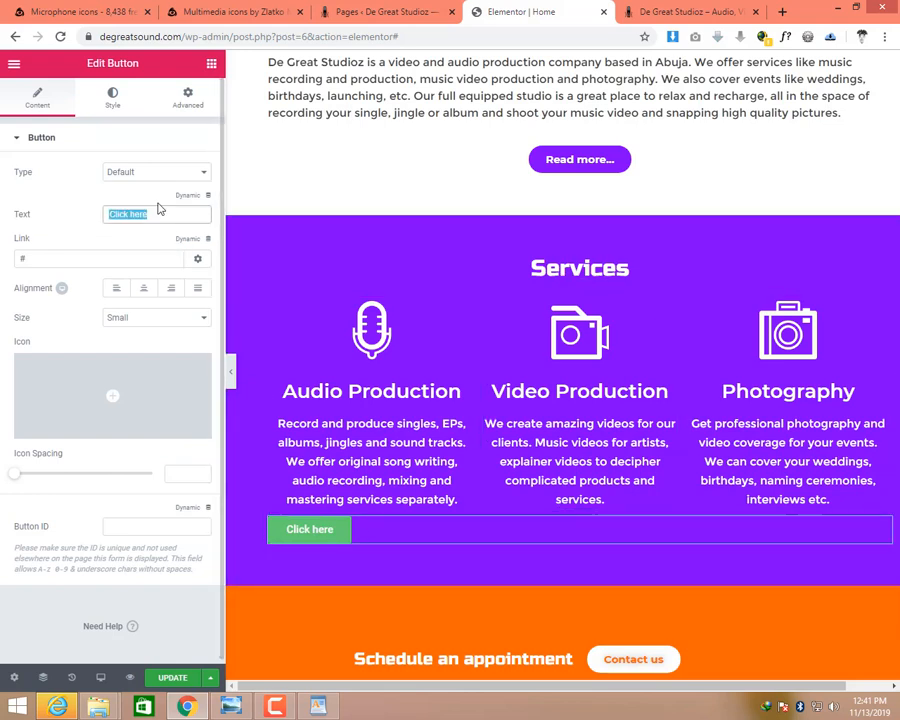
pyautogui.write('More')
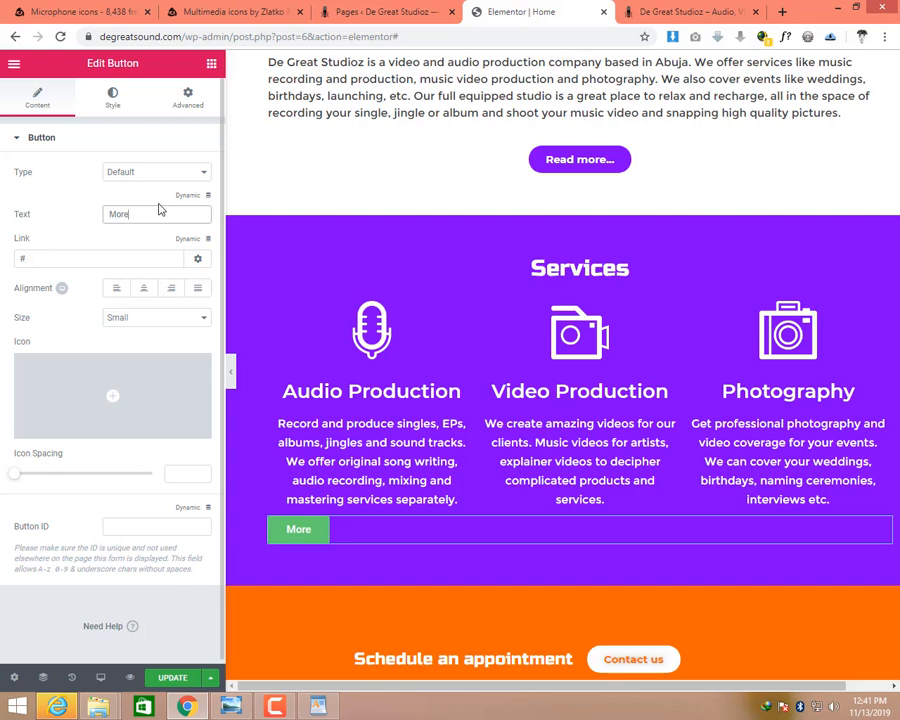
pyautogui.click(231, 706)
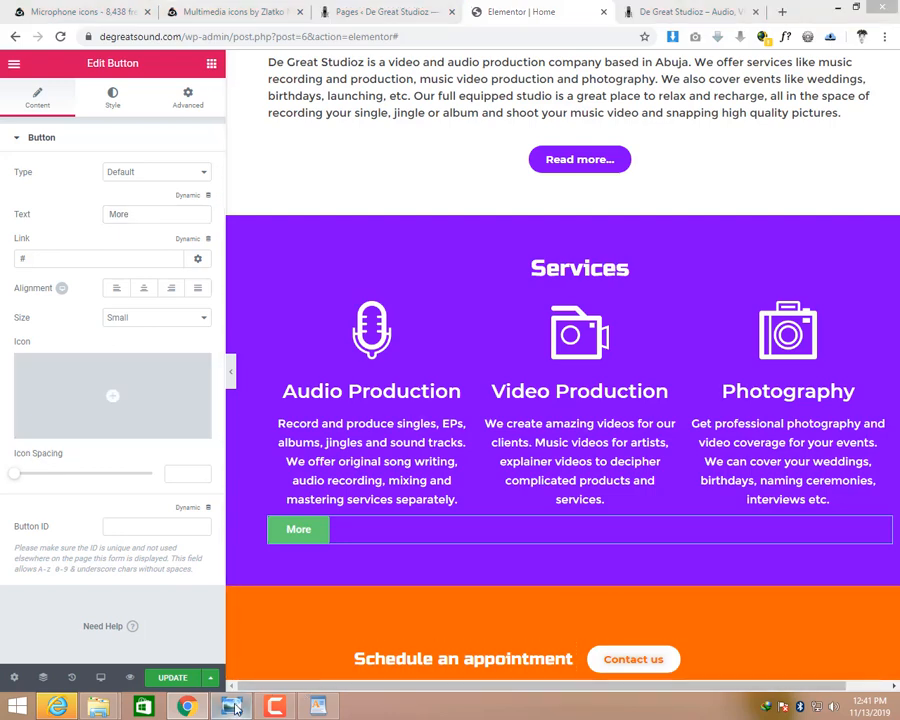
pyautogui.click(231, 706)
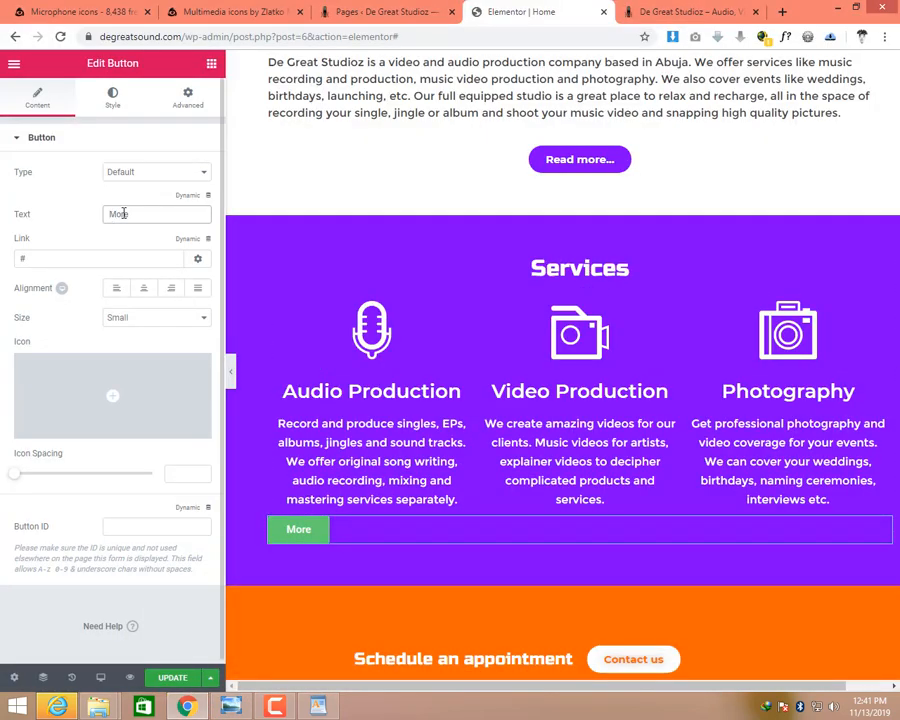
pyautogui.click(110, 214)
pyautogui.write('Read m')
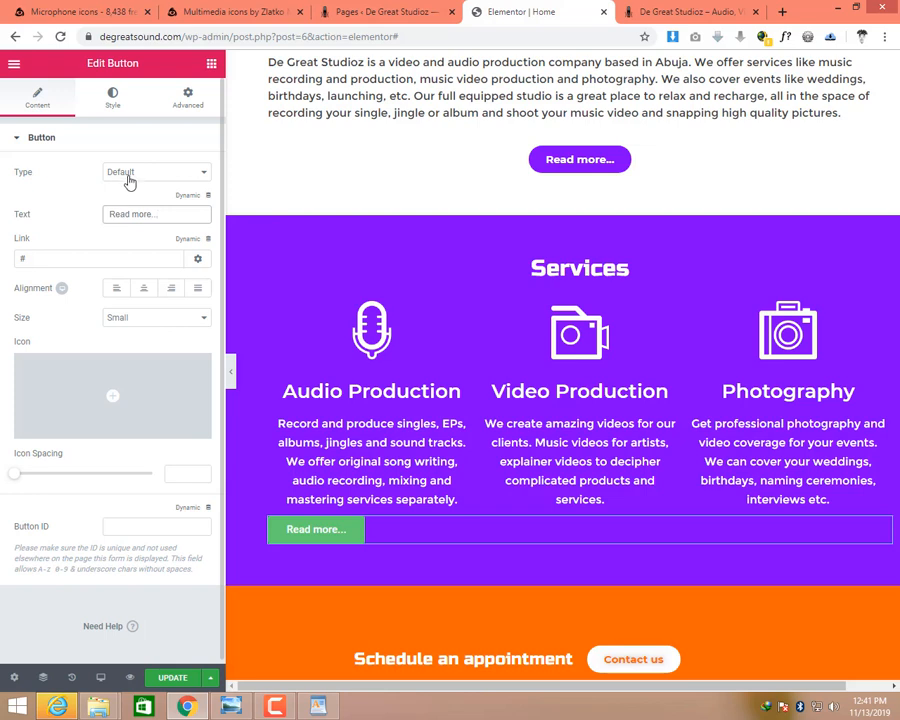
pyautogui.click(96, 260)
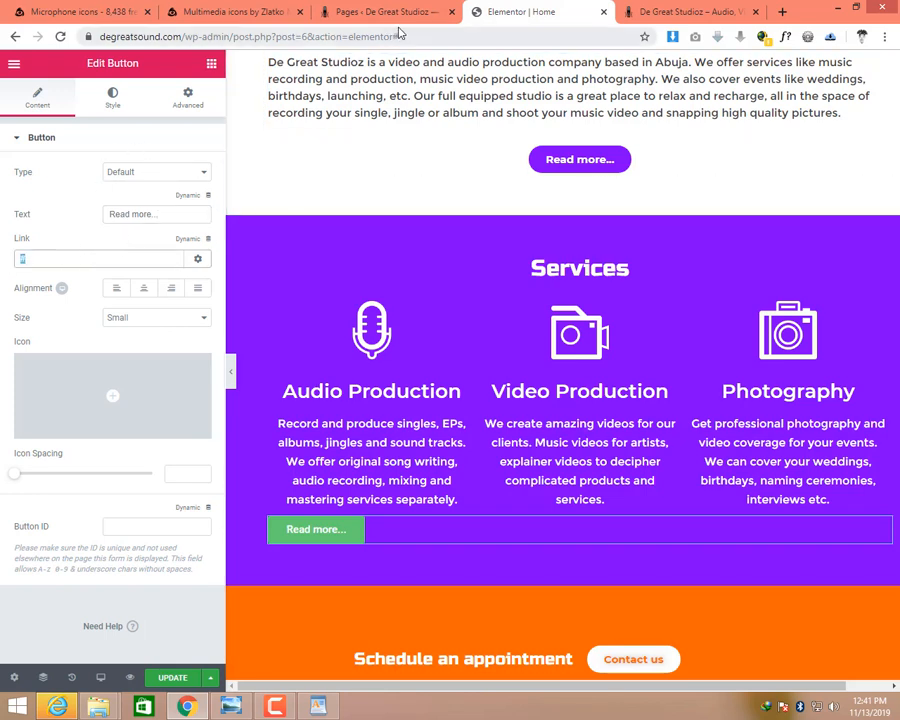
pyautogui.click(628, 14)
pyautogui.scroll(10, 896, 360)
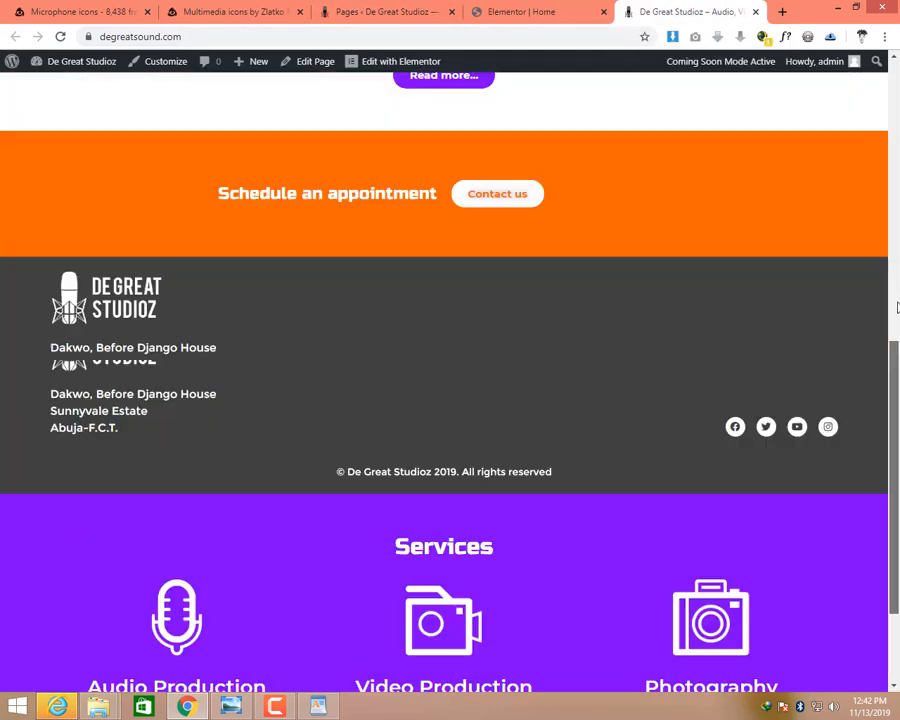
pyautogui.click(718, 97)
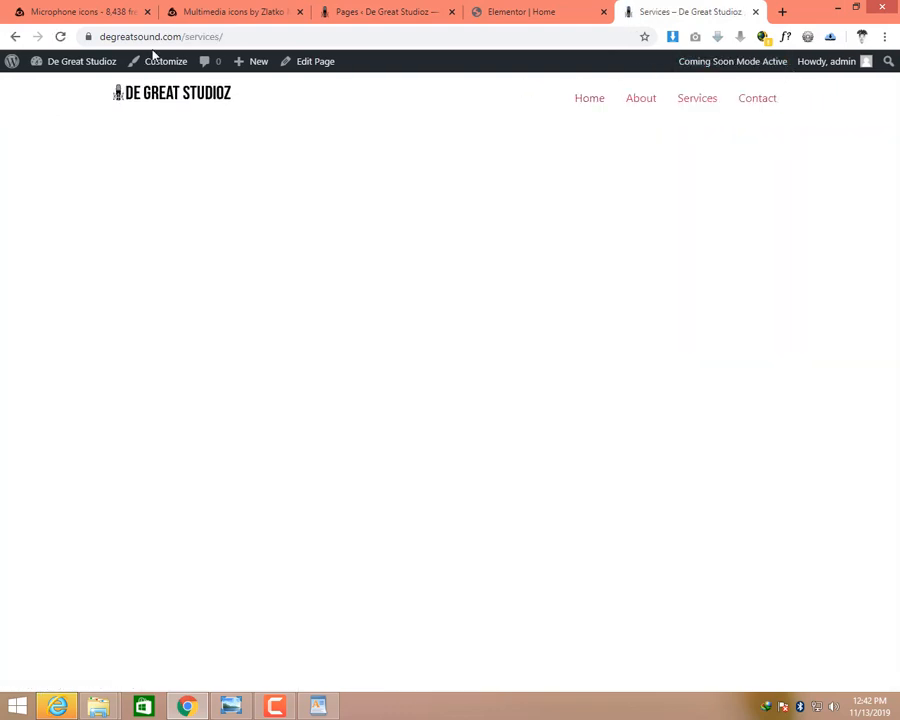
pyautogui.click(228, 39)
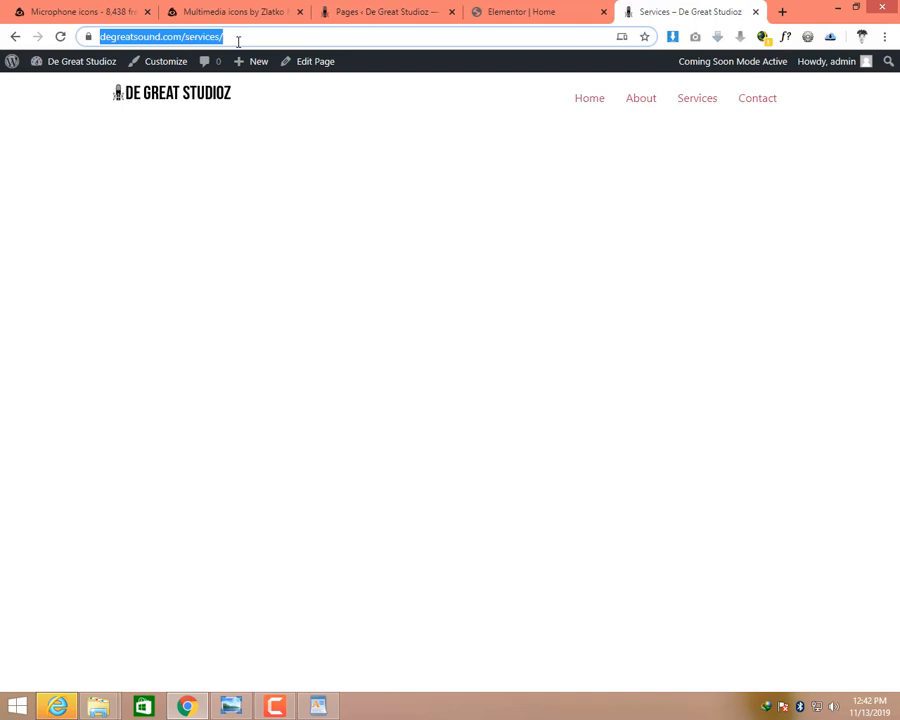
pyautogui.rightClick(218, 45)
pyautogui.click(247, 115)
pyautogui.click(527, 13)
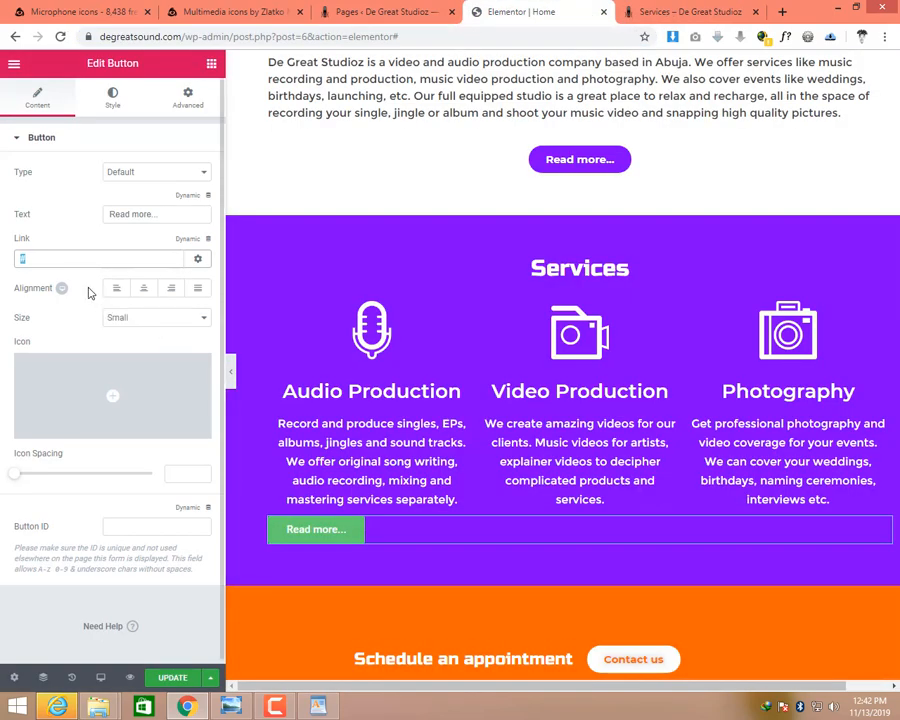
pyautogui.hotkey('ctrl', 'v')
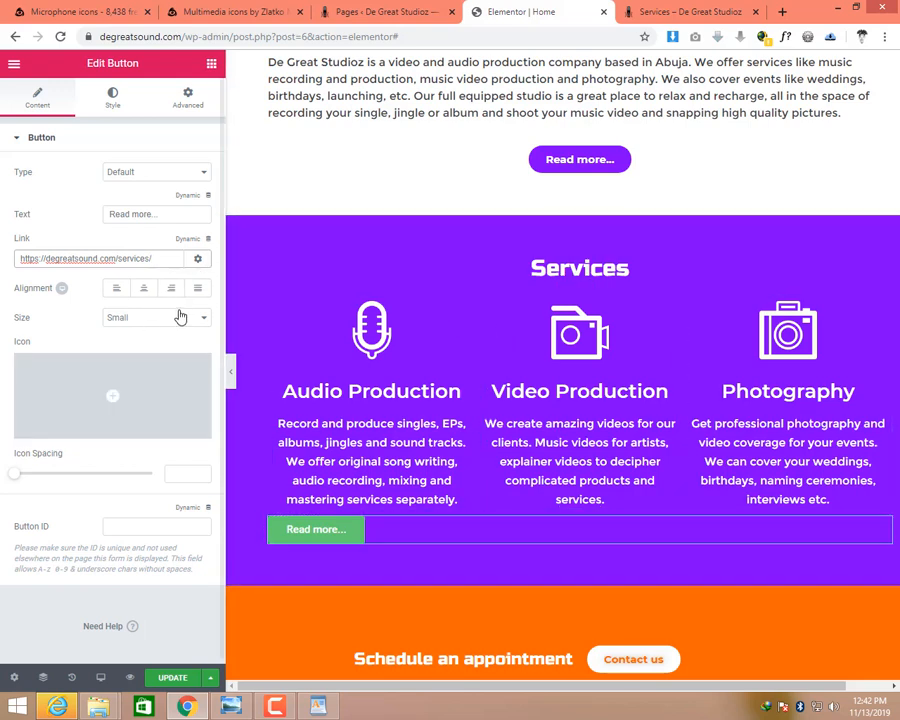
pyautogui.click(143, 288)
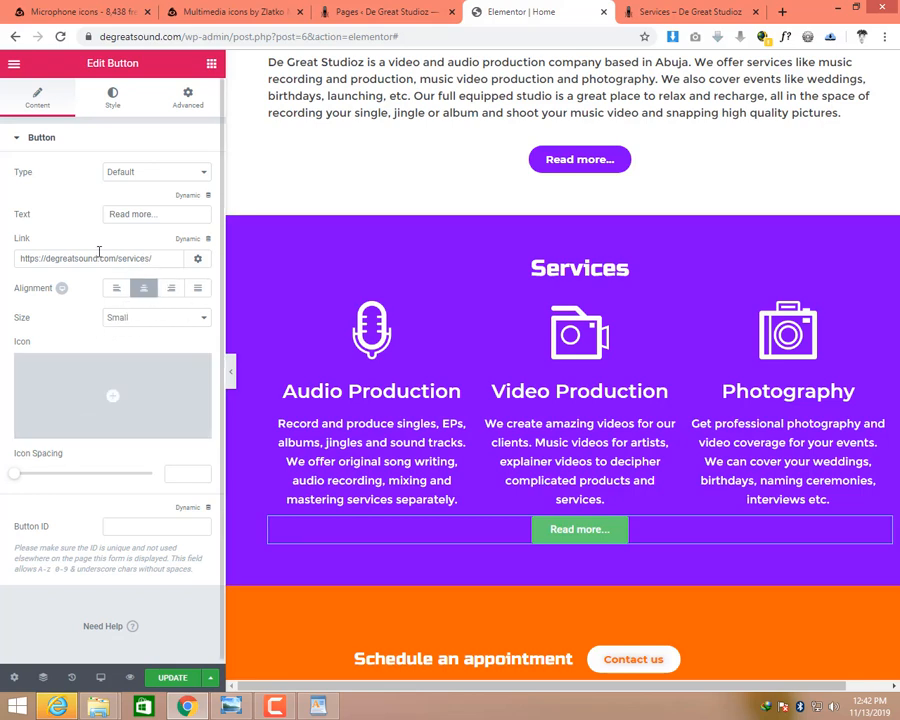
# Set the border radius of the Services section's "Read more..." button to 30 px on all four corners.
pyautogui.click(111, 100)
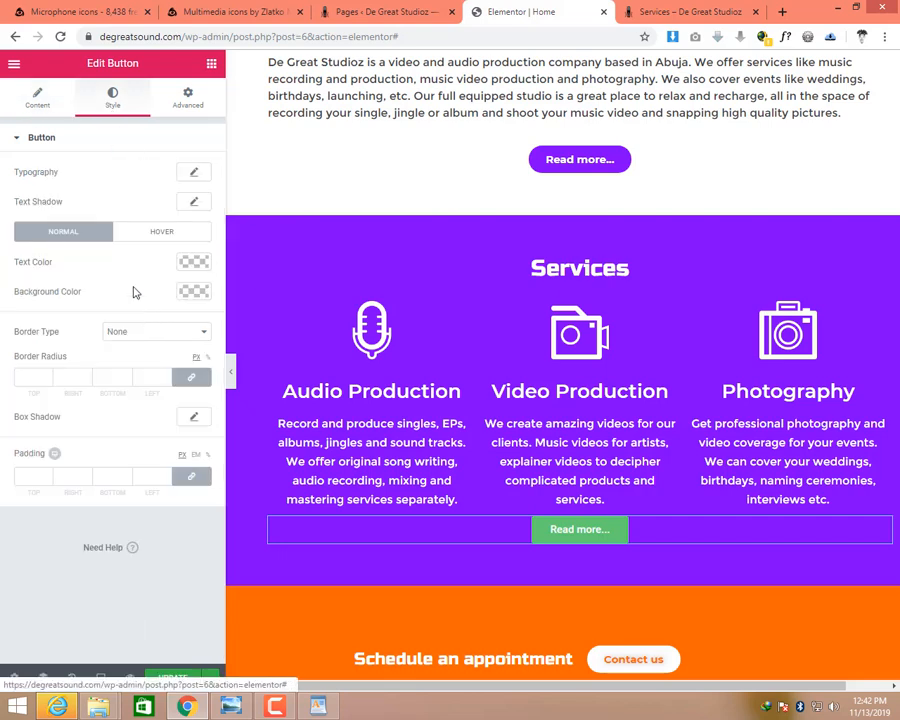
pyautogui.click(35, 378)
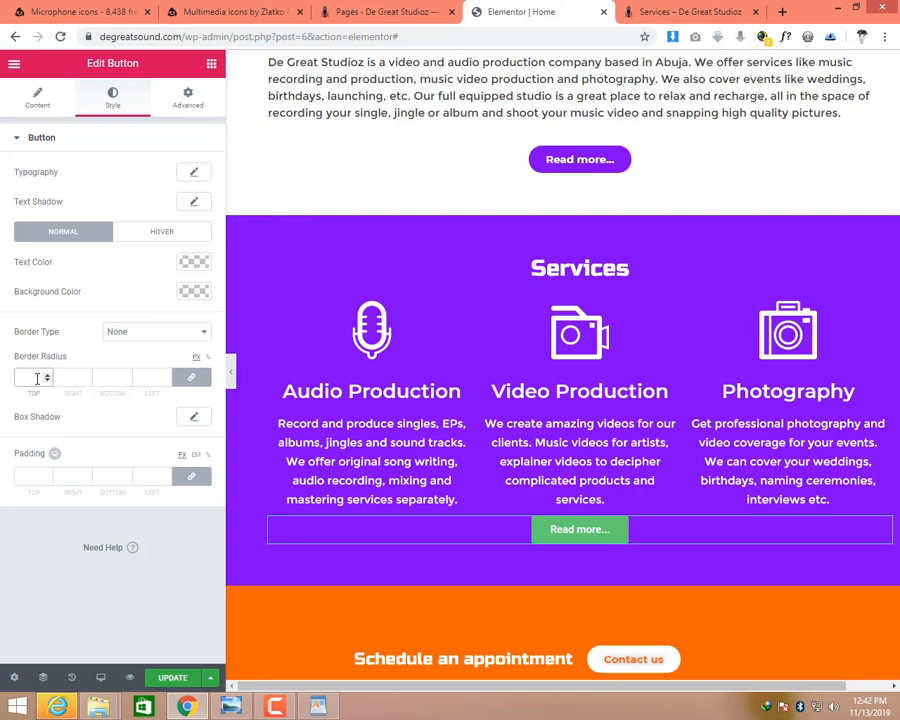
pyautogui.write('30')
pyautogui.click(167, 378)
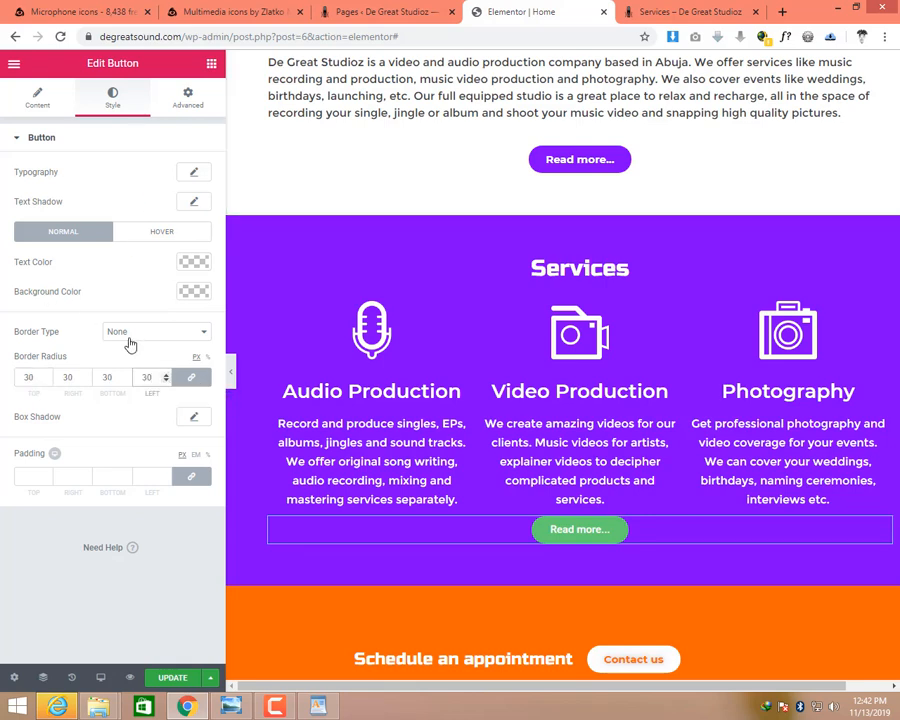
# Set the button's typography to the Montserrat font family with Bold weight.
pyautogui.click(191, 172)
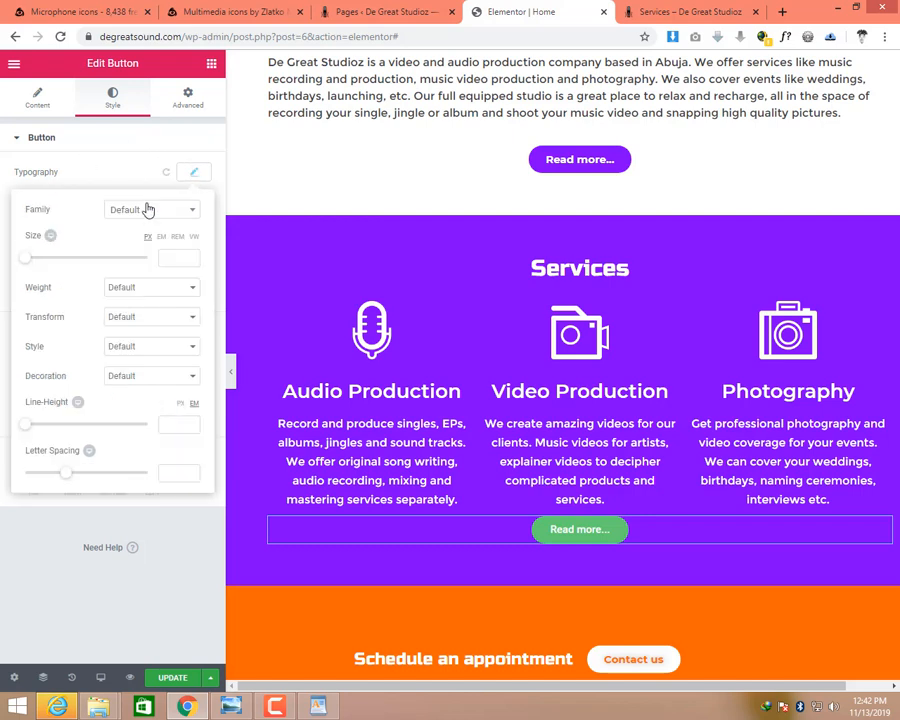
pyautogui.click(147, 210)
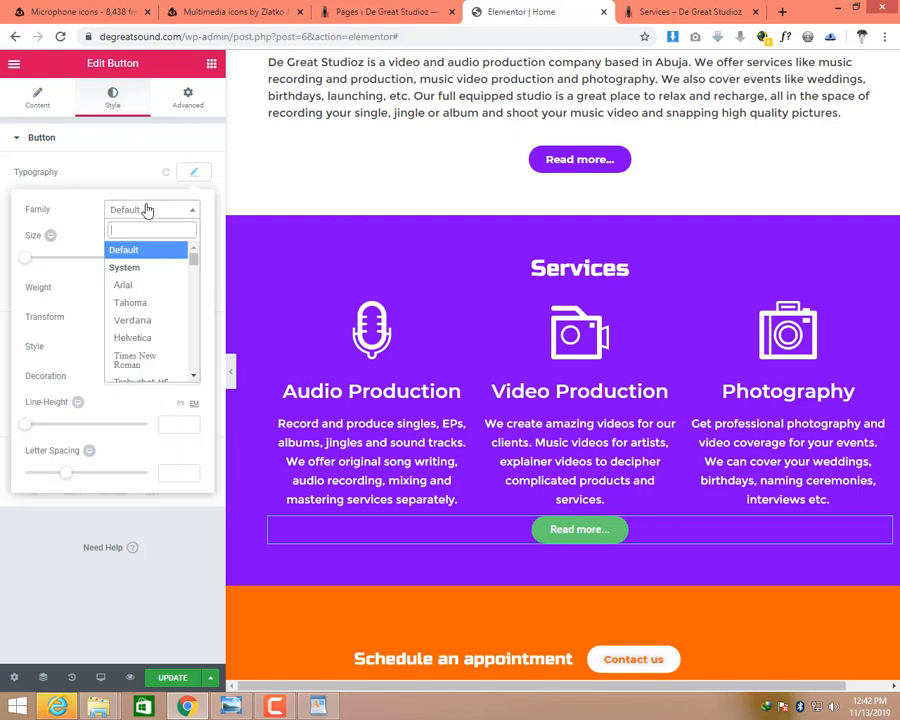
pyautogui.write('monts')
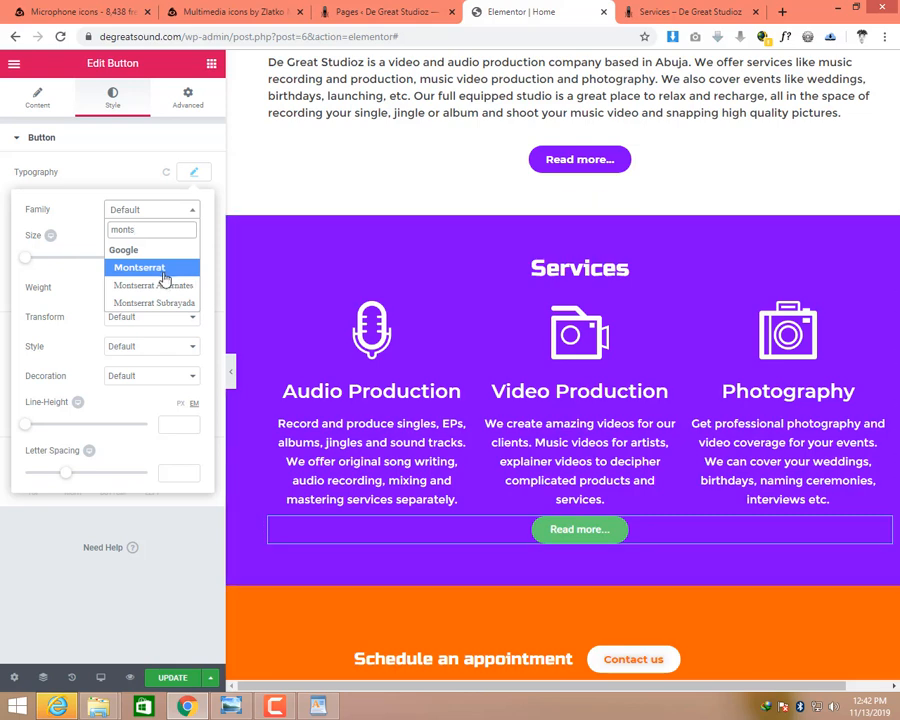
pyautogui.click(163, 273)
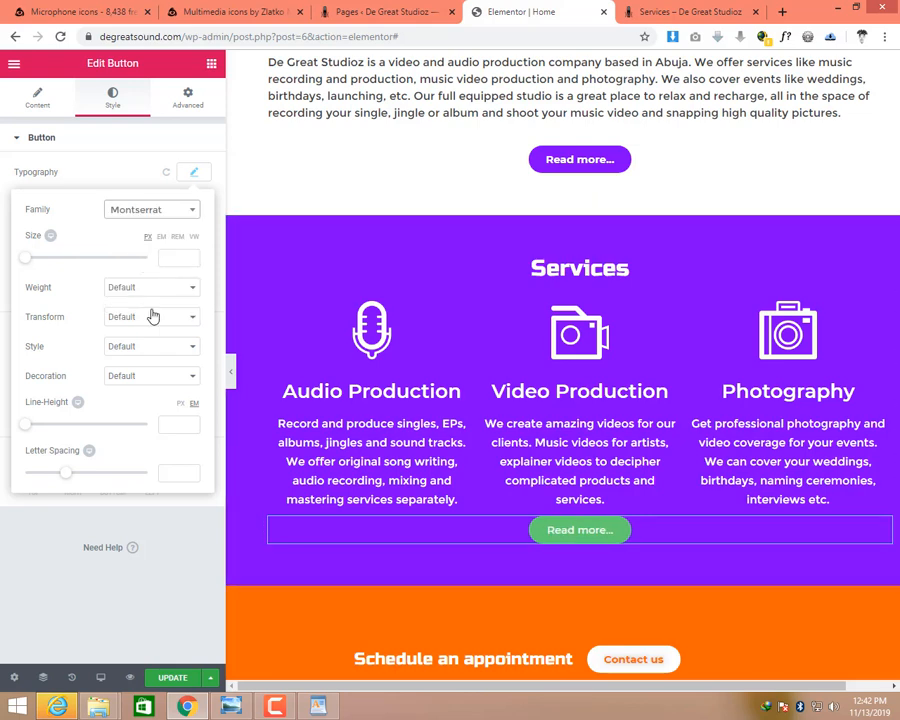
pyautogui.click(156, 291)
pyautogui.click(116, 420)
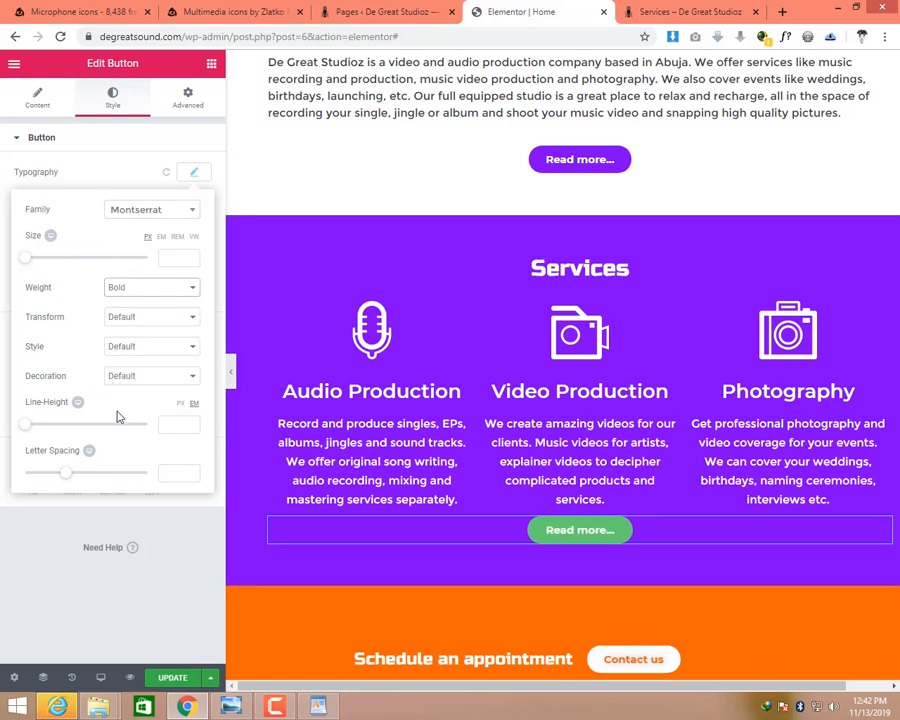
pyautogui.click(189, 176)
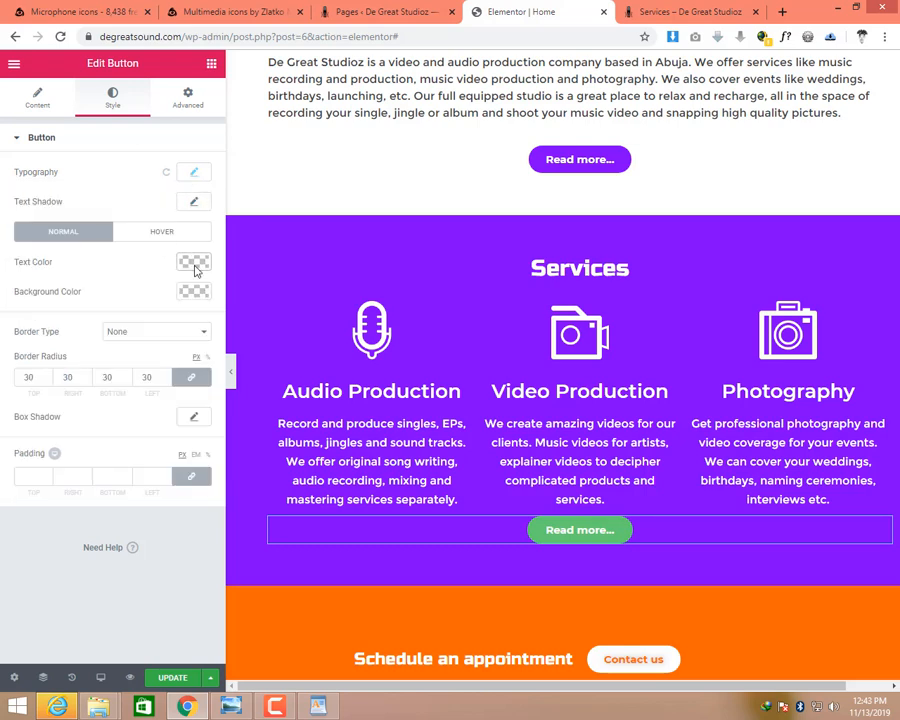
# Check the design image, start editing the button's normal text color, and open the colors text file from the DEGREATSOUND folder.
pyautogui.click(229, 708)
pyautogui.click(229, 708)
pyautogui.click(199, 261)
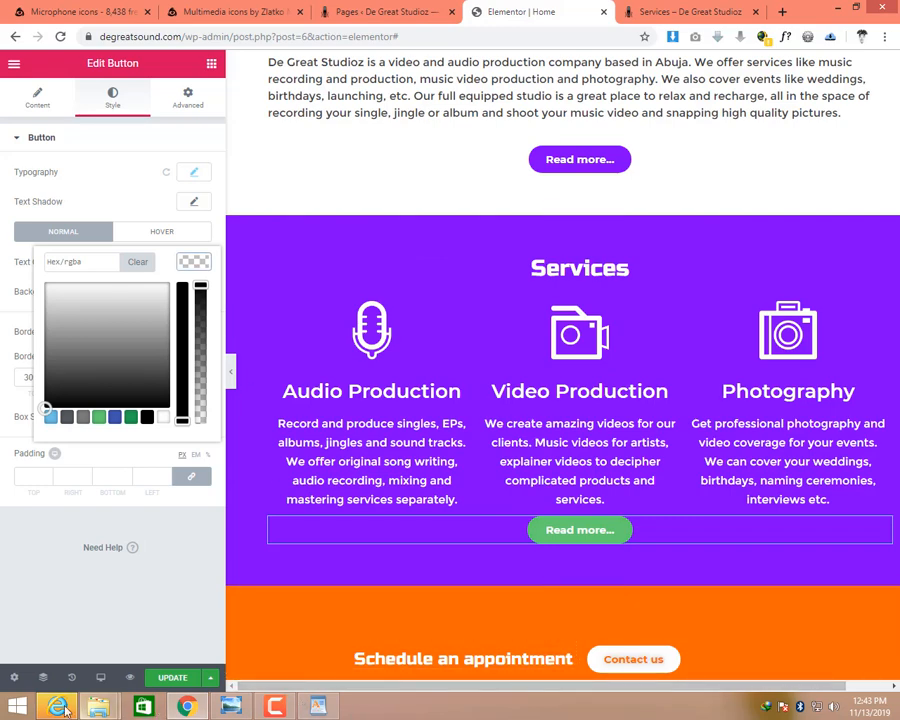
pyautogui.moveTo(98, 707)
pyautogui.click(92, 612)
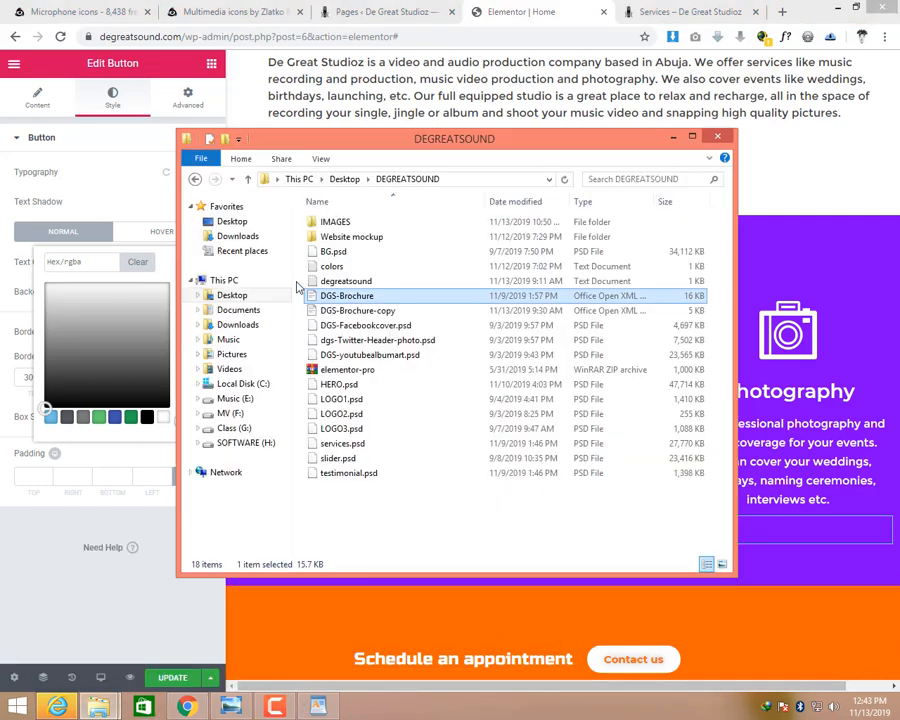
pyautogui.doubleClick(364, 264)
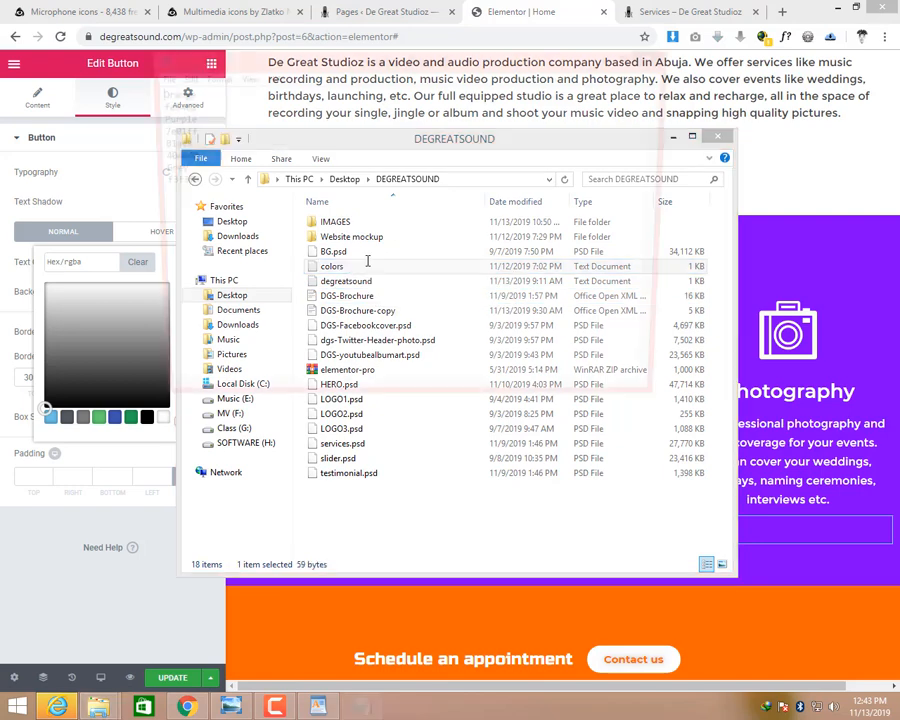
pyautogui.doubleClick(167, 118)
pyautogui.hotkey('ctrl', 'c')
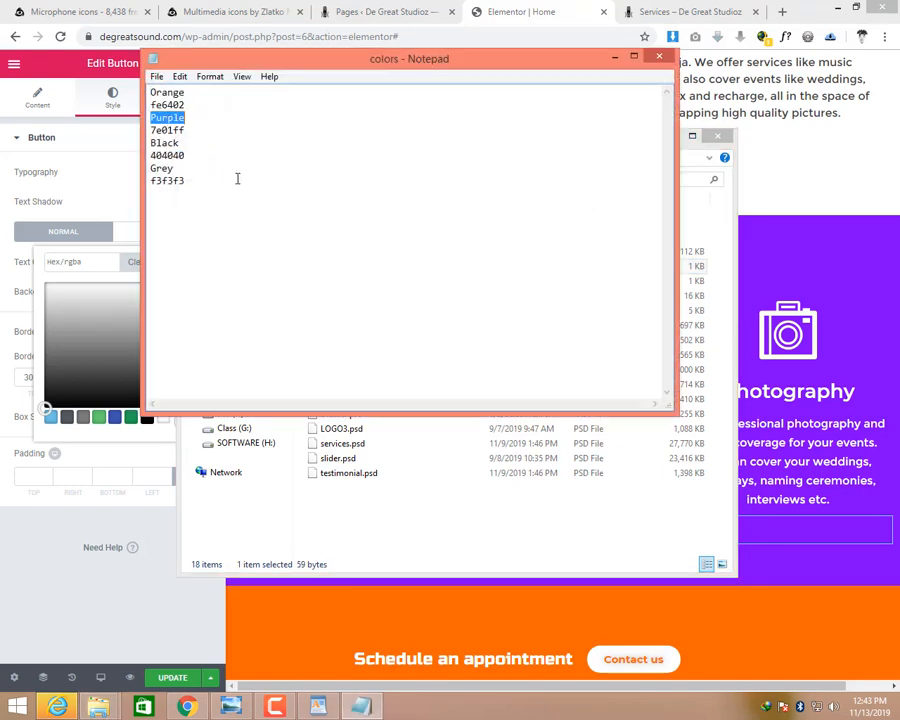
pyautogui.click(80, 263)
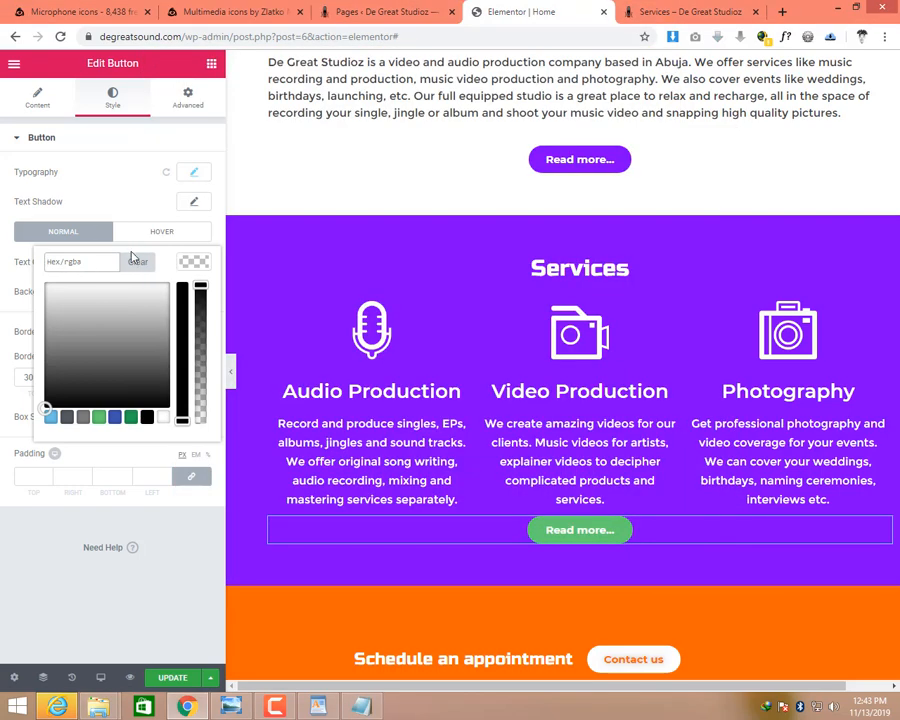
pyautogui.hotkey('ctrl', 'v')
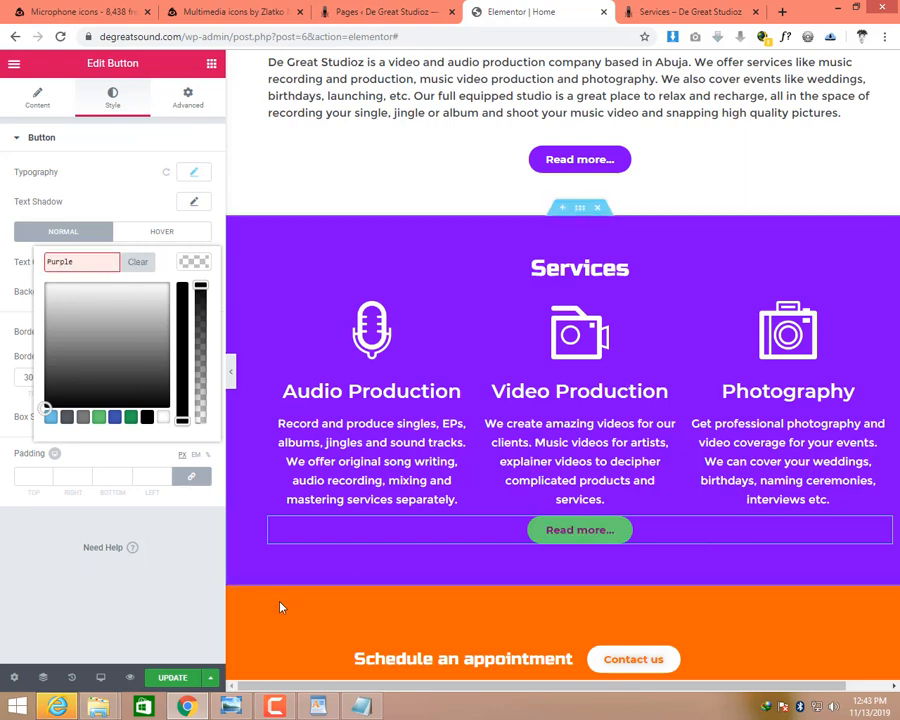
# Copy the purple code 7e01ff from the colors file and apply it as the button's normal text color.
pyautogui.hotkey('alt', 'Tab')
pyautogui.doubleClick(162, 131)
pyautogui.hotkey('ctrl', 'c')
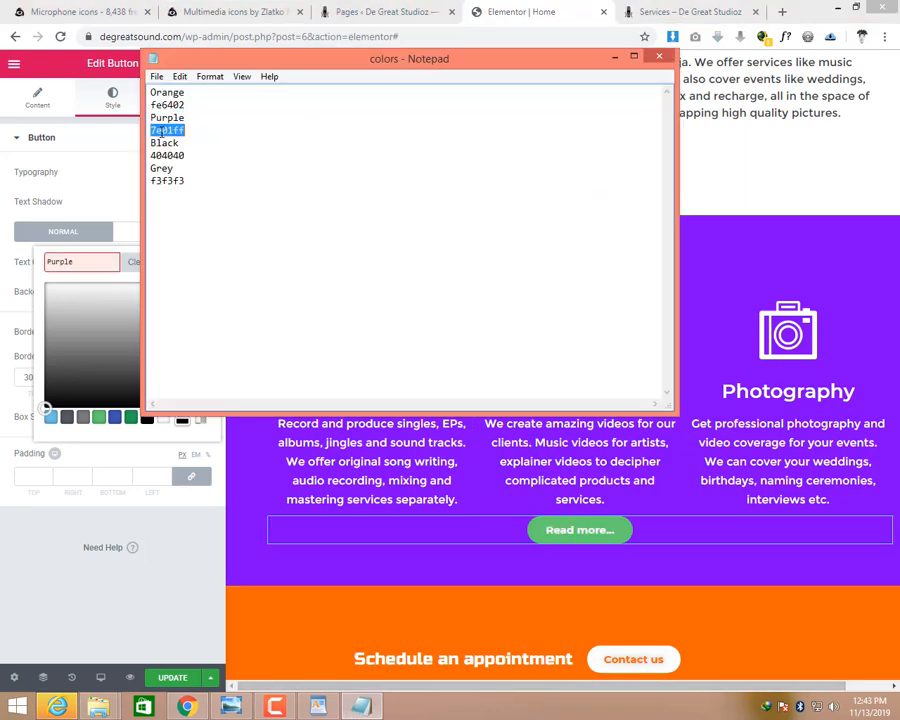
pyautogui.doubleClick(84, 262)
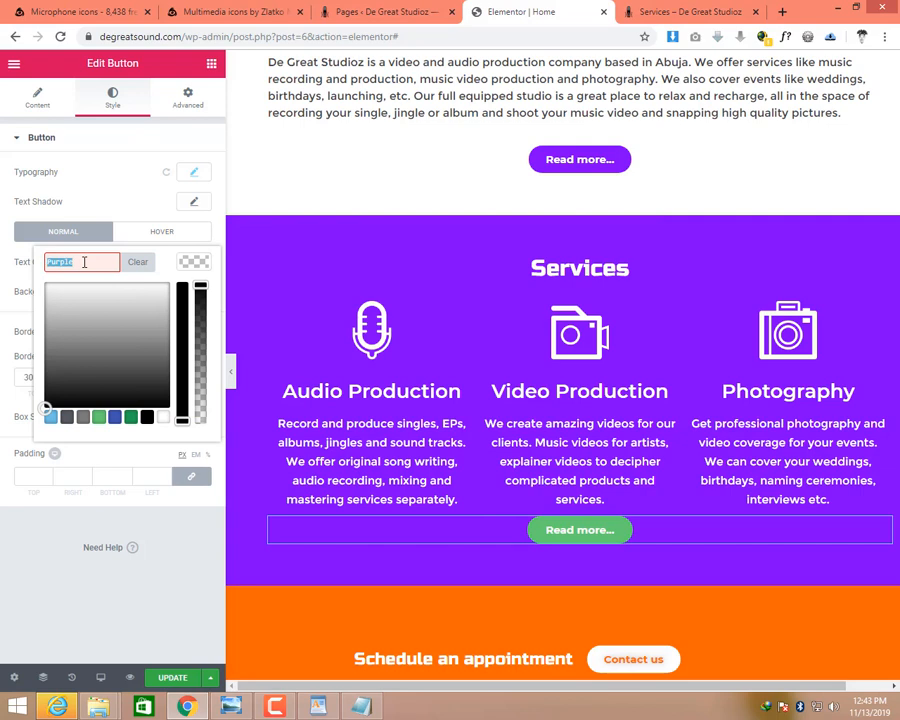
pyautogui.hotkey('ctrl', 'v')
pyautogui.click(193, 264)
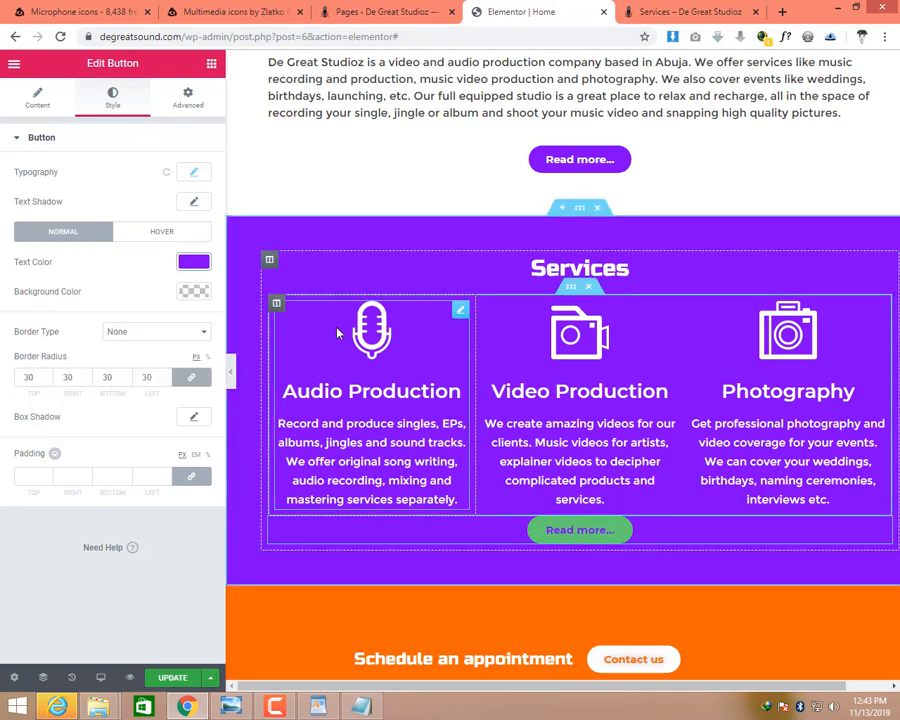
# Set the button's normal background color to white (#ffffff).
pyautogui.click(199, 293)
pyautogui.click(163, 447)
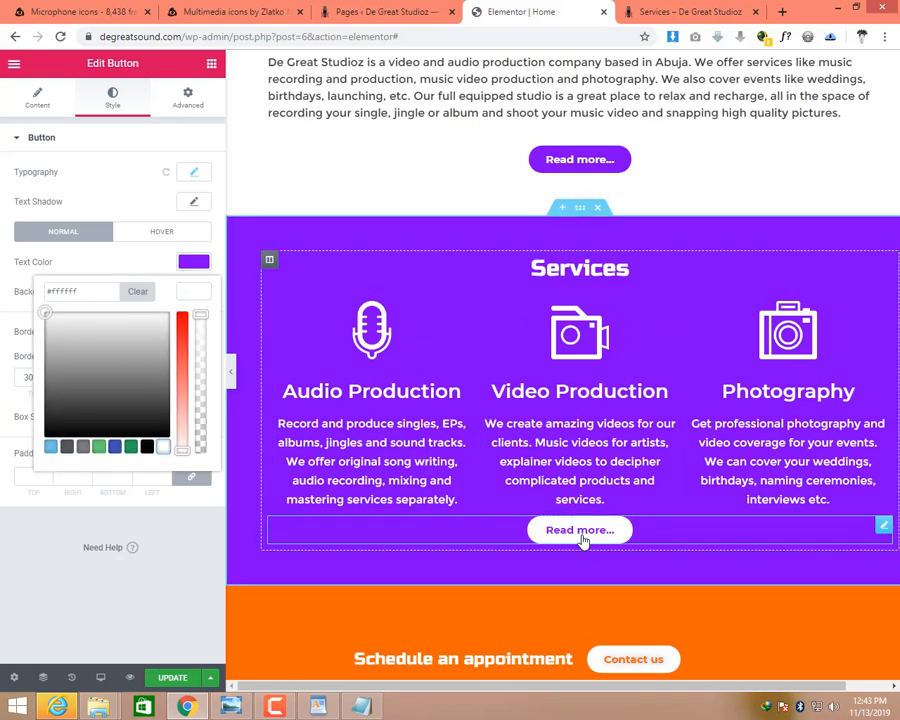
pyautogui.click(200, 264)
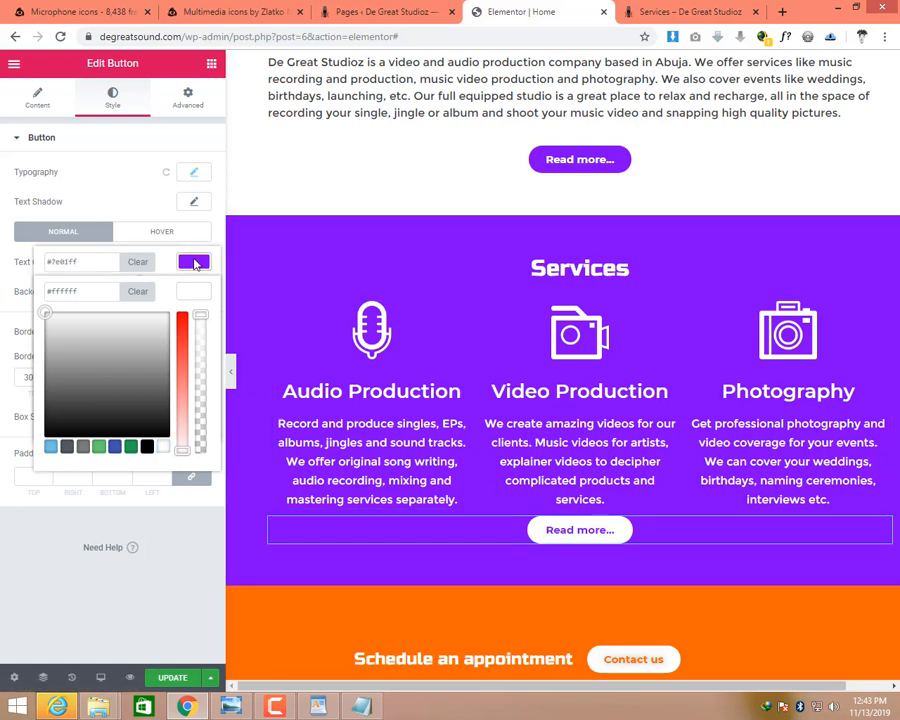
pyautogui.click(195, 262)
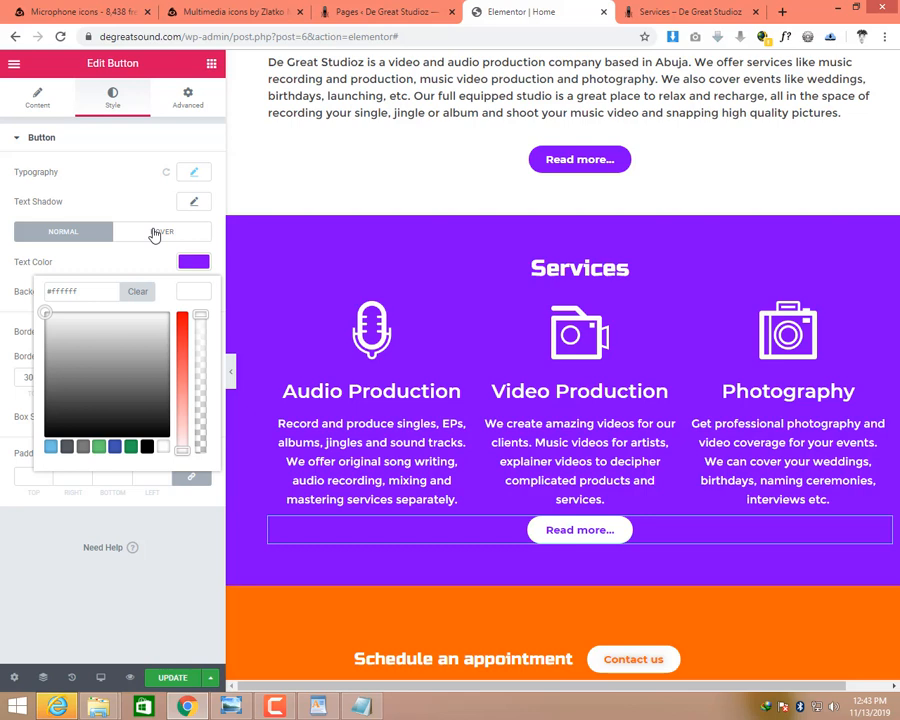
# For the button's hover state, set the text color to white and make the background color fully transparent.
pyautogui.click(155, 233)
pyautogui.click(193, 262)
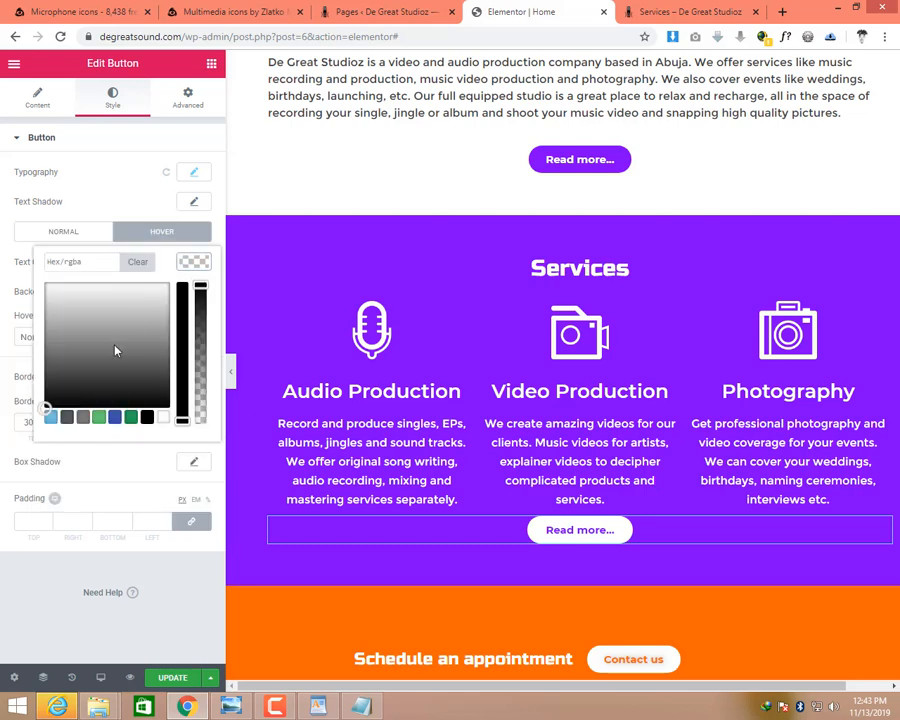
pyautogui.click(163, 417)
pyautogui.click(204, 265)
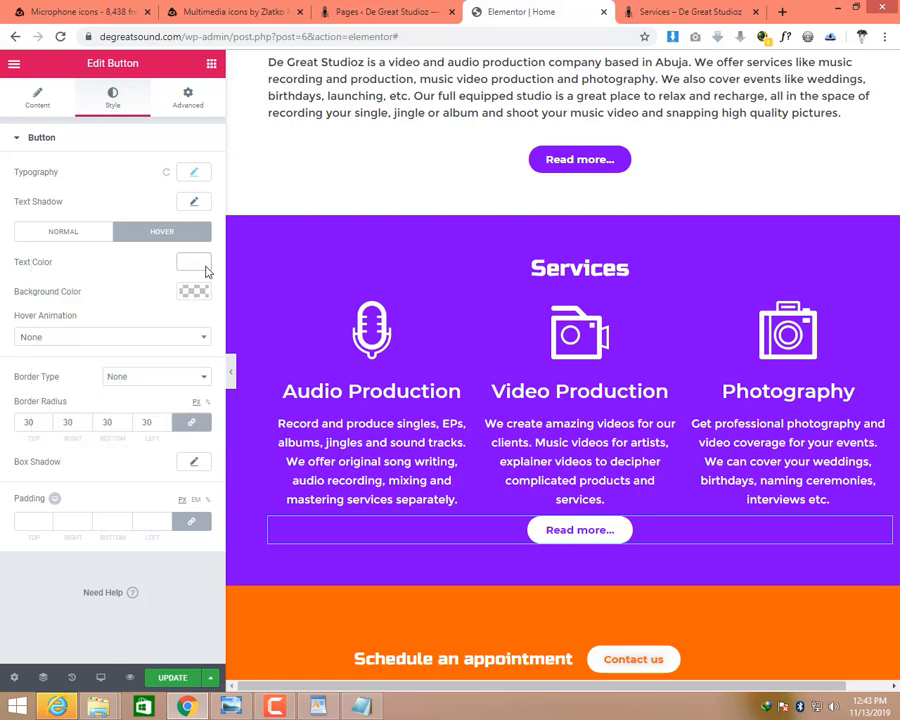
pyautogui.click(195, 293)
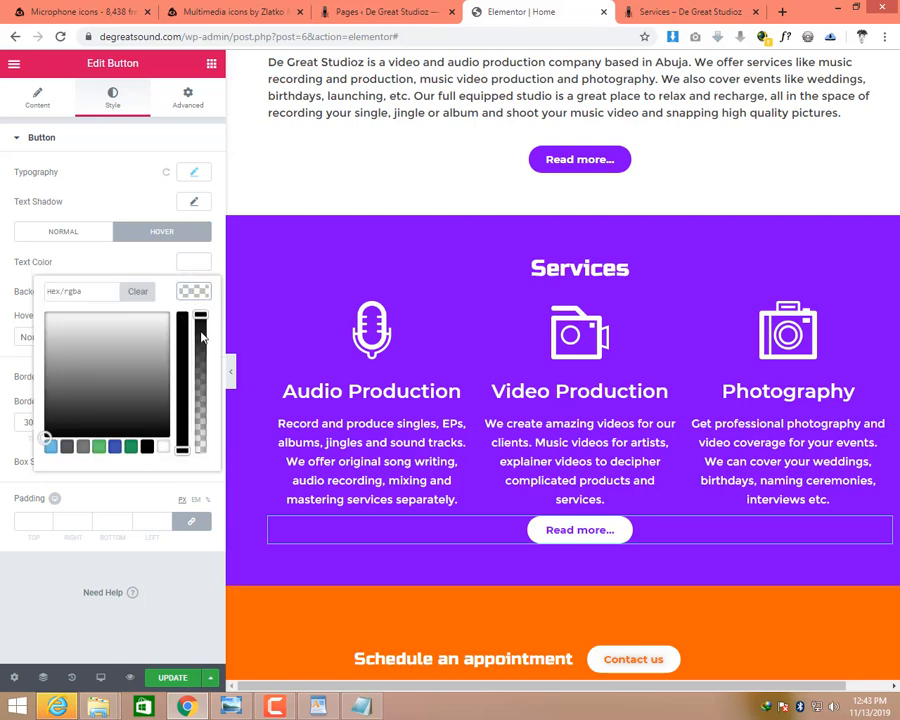
pyautogui.moveTo(201, 317); pyautogui.dragTo(278, 493)
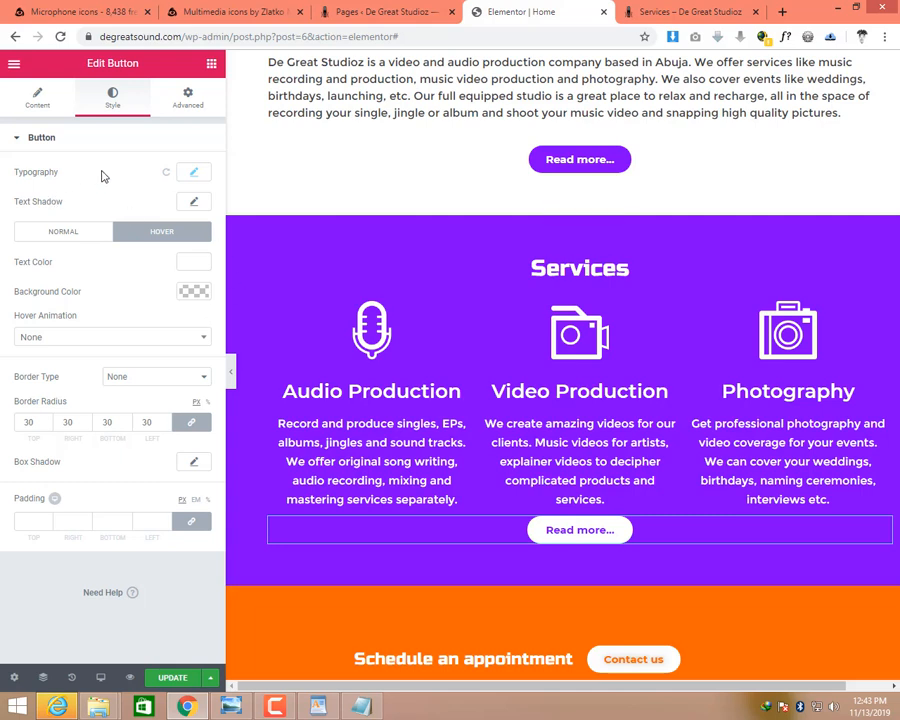
pyautogui.click(54, 140)
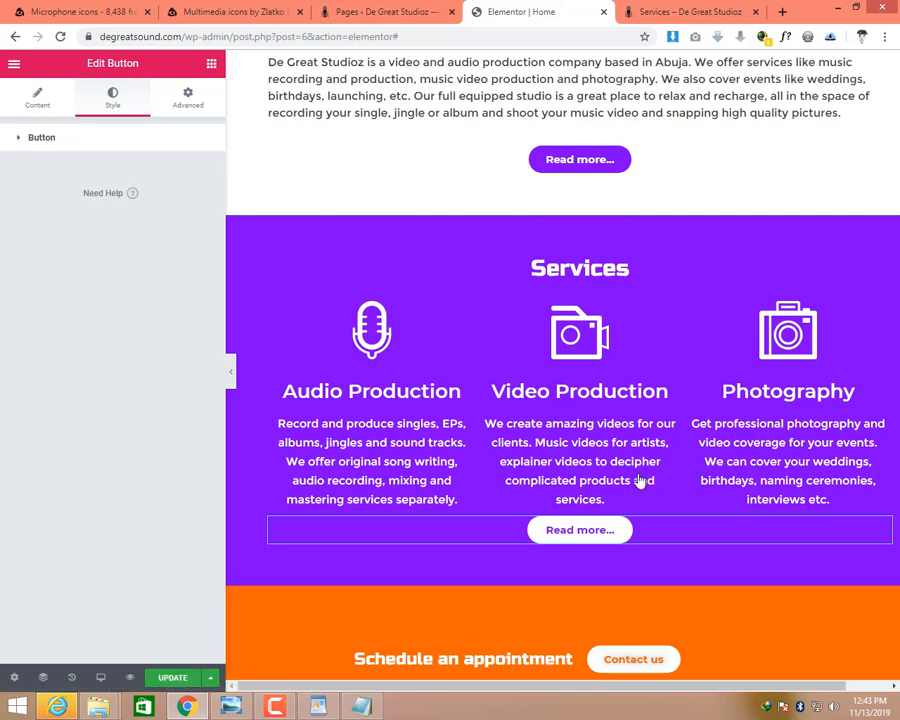
pyautogui.click(575, 538)
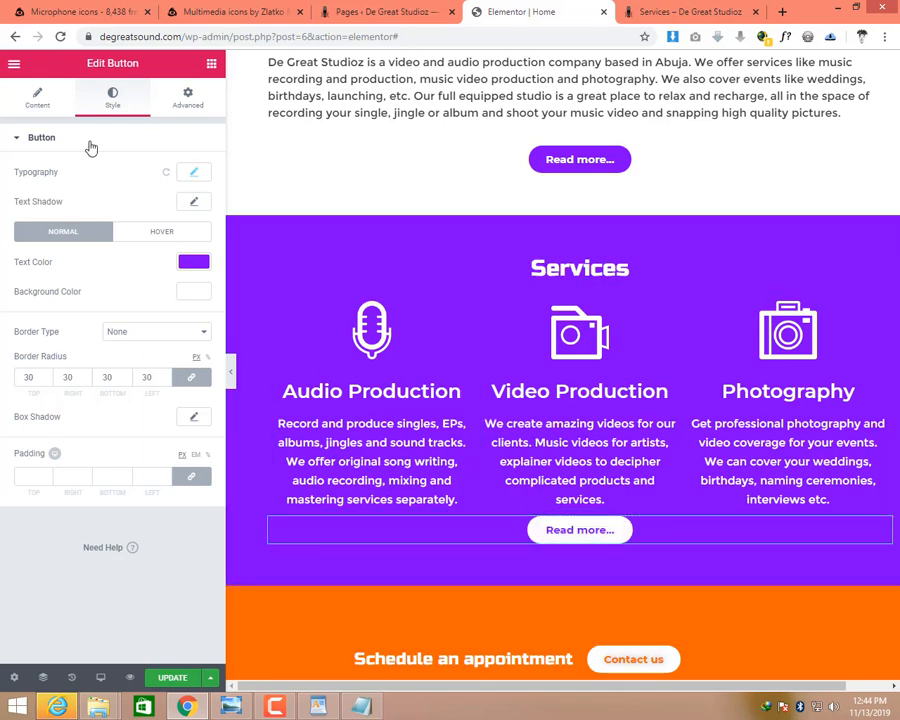
# Unlink the button's margin values and set only the top margin to 40 px.
pyautogui.click(190, 98)
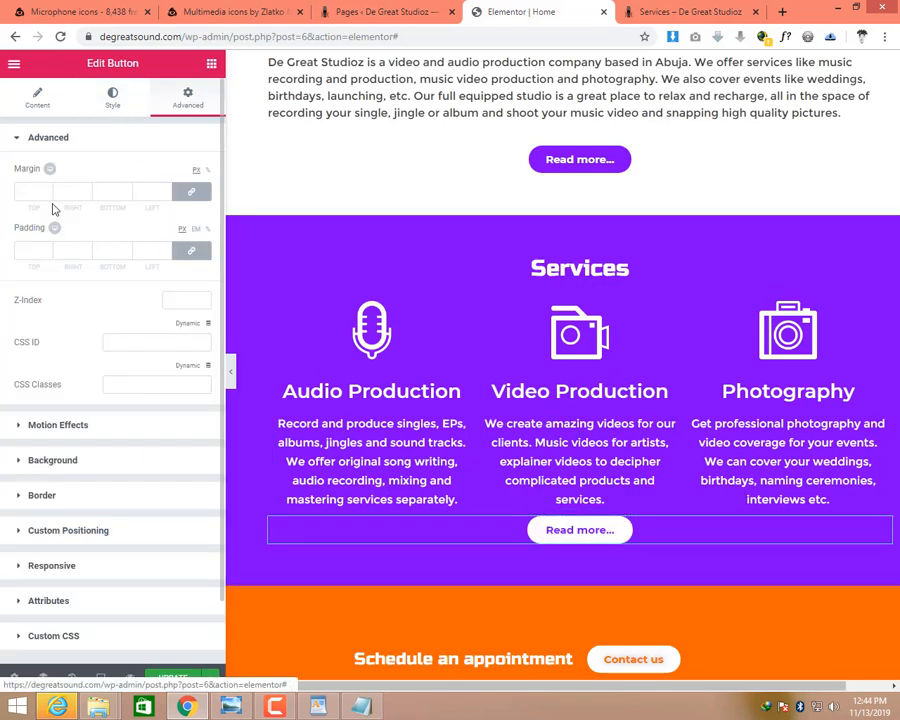
pyautogui.click(192, 194)
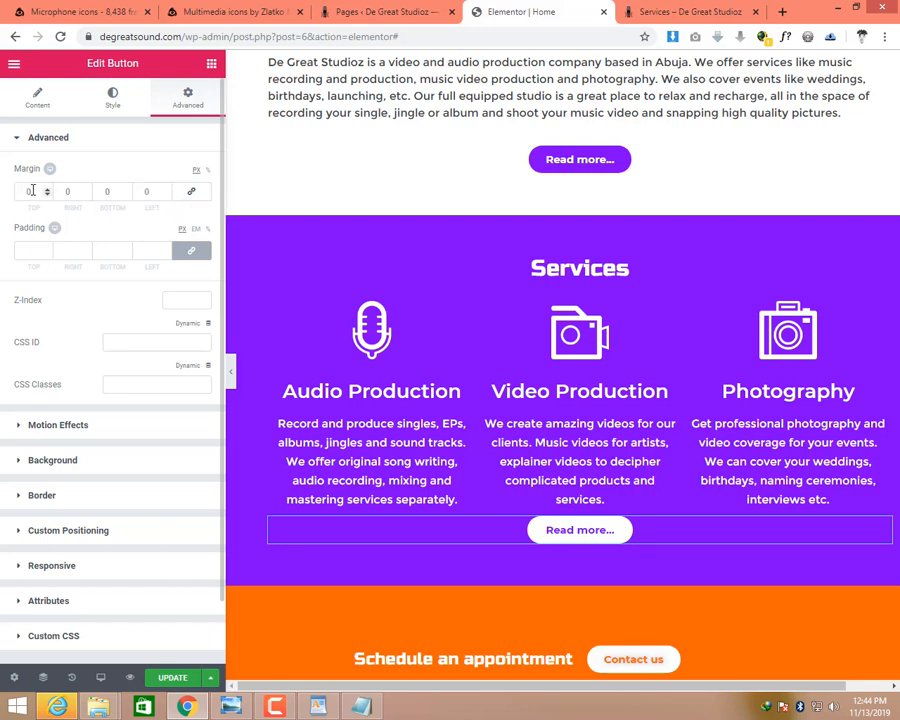
pyautogui.moveTo(33, 191); pyautogui.dragTo(18, 189)
pyautogui.write('20')
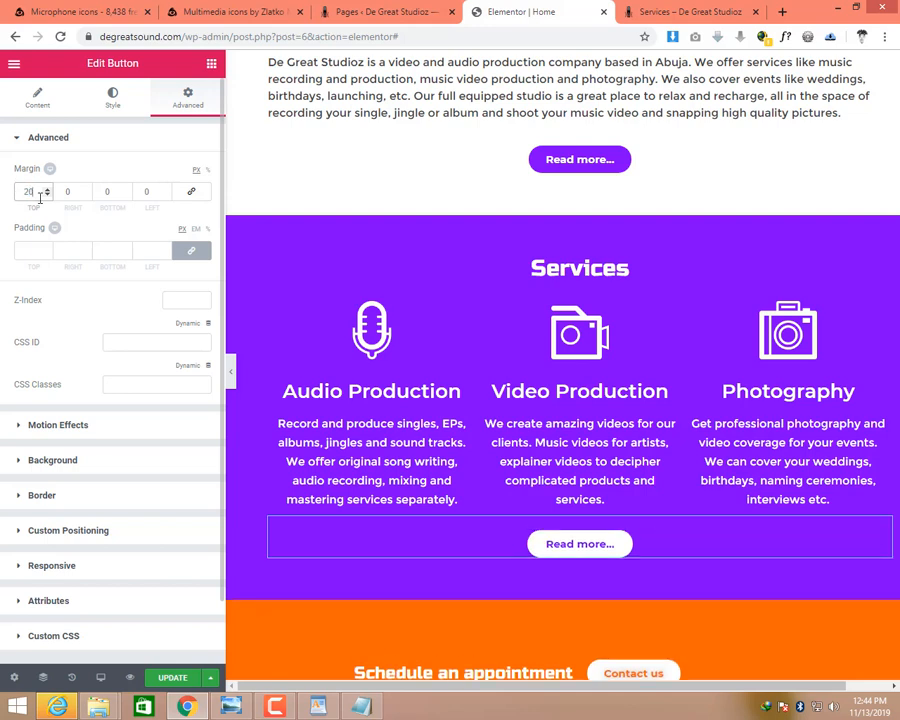
pyautogui.moveTo(9, 189); pyautogui.dragTo(3, 193)
pyautogui.write('40')
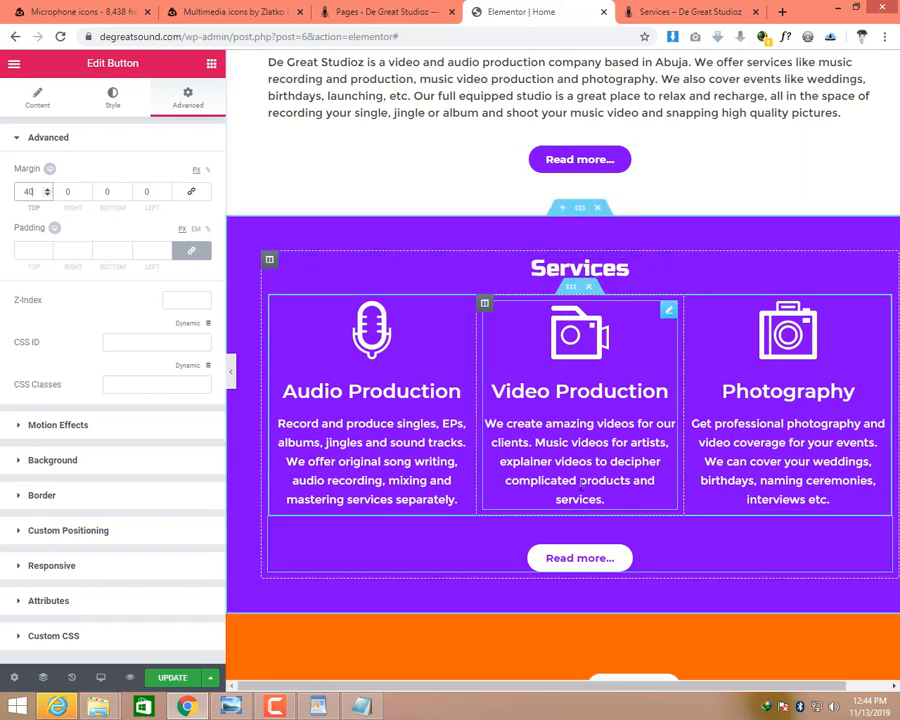
# Update the Home page and open the live home page in the other browser tab to review the Services section.
pyautogui.click(177, 677)
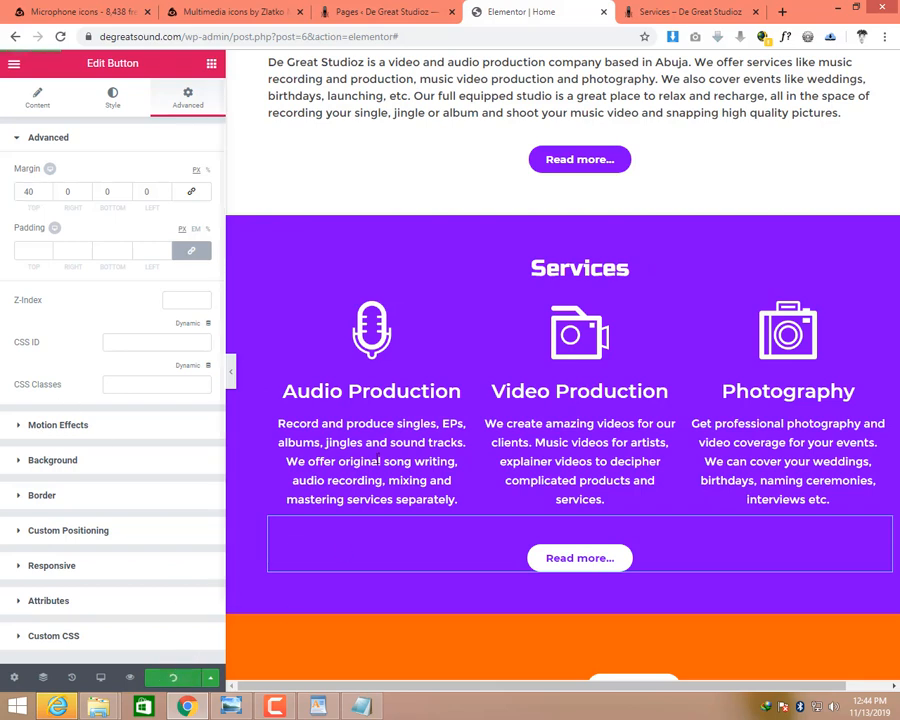
pyautogui.click(676, 13)
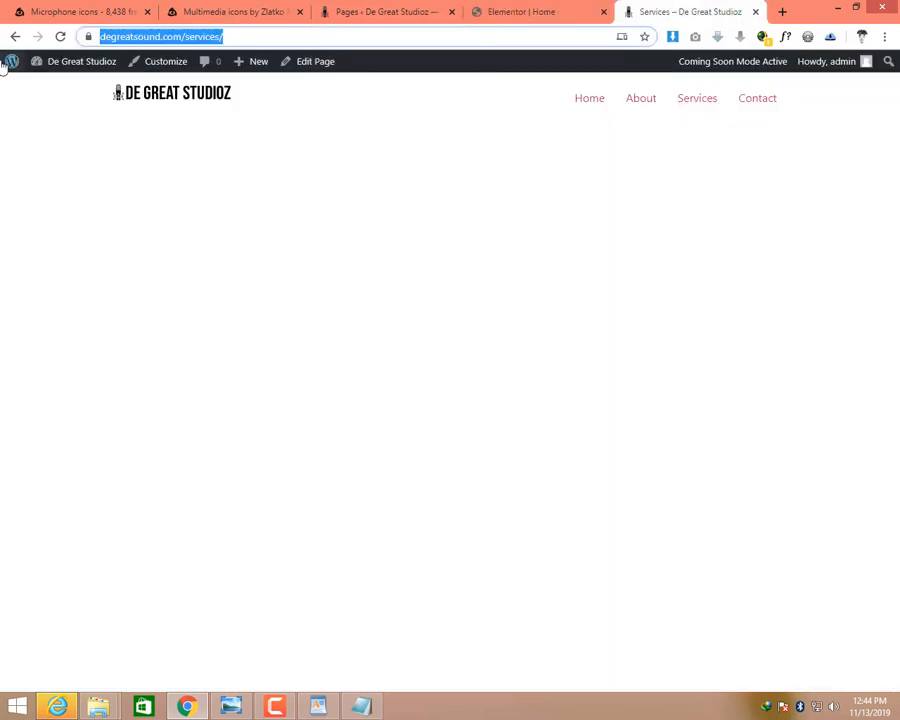
pyautogui.click(598, 99)
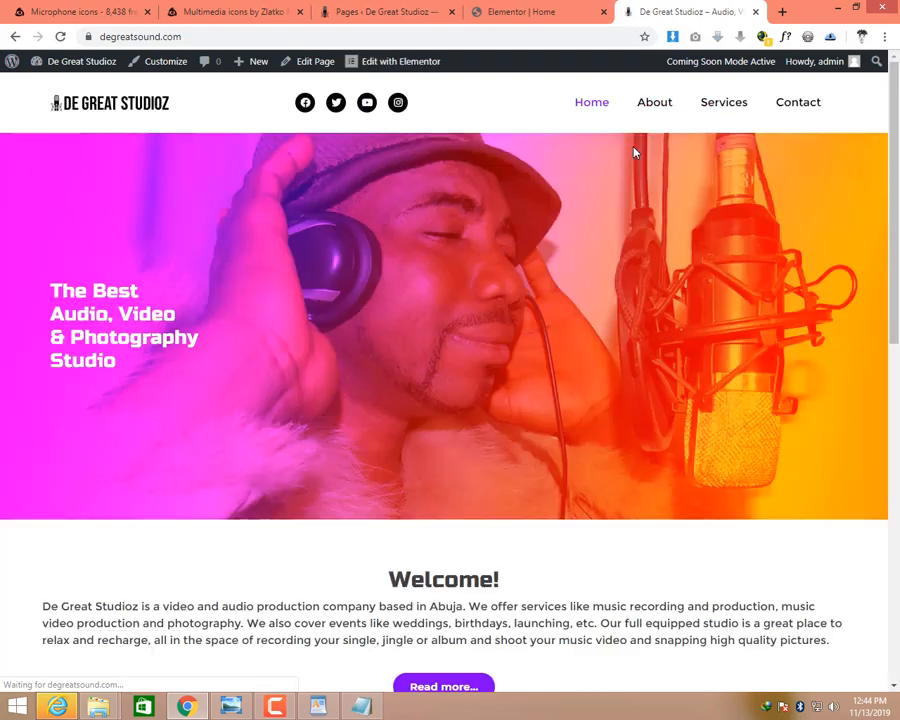
pyautogui.scroll(-5, 633, 152)
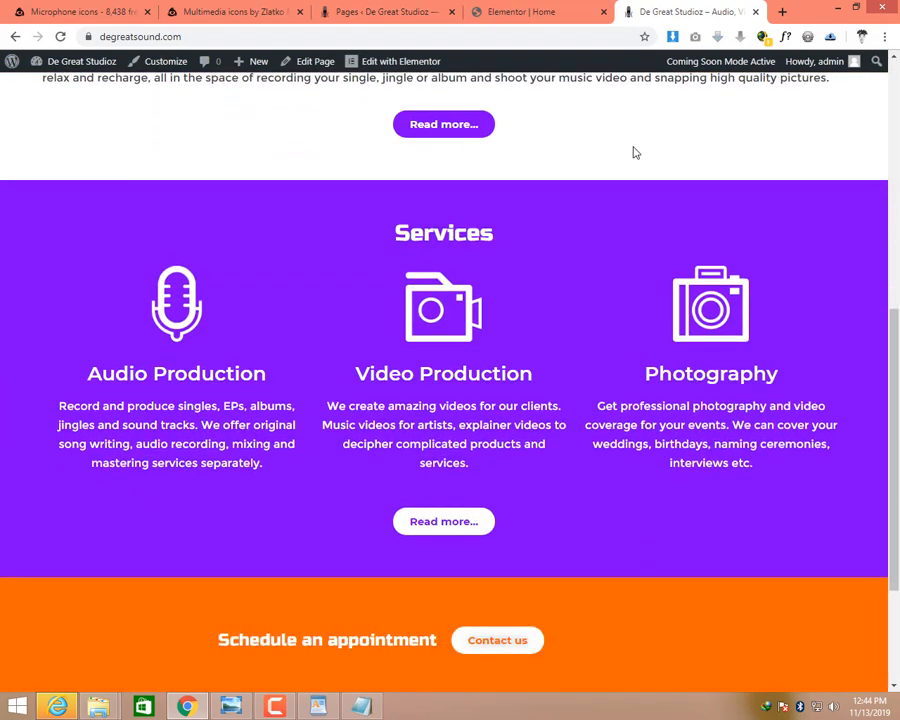
pyautogui.scroll(-2, 633, 152)
pyautogui.scroll(2, 633, 152)
pyautogui.scroll(-2, 633, 152)
pyautogui.scroll(2, 633, 152)
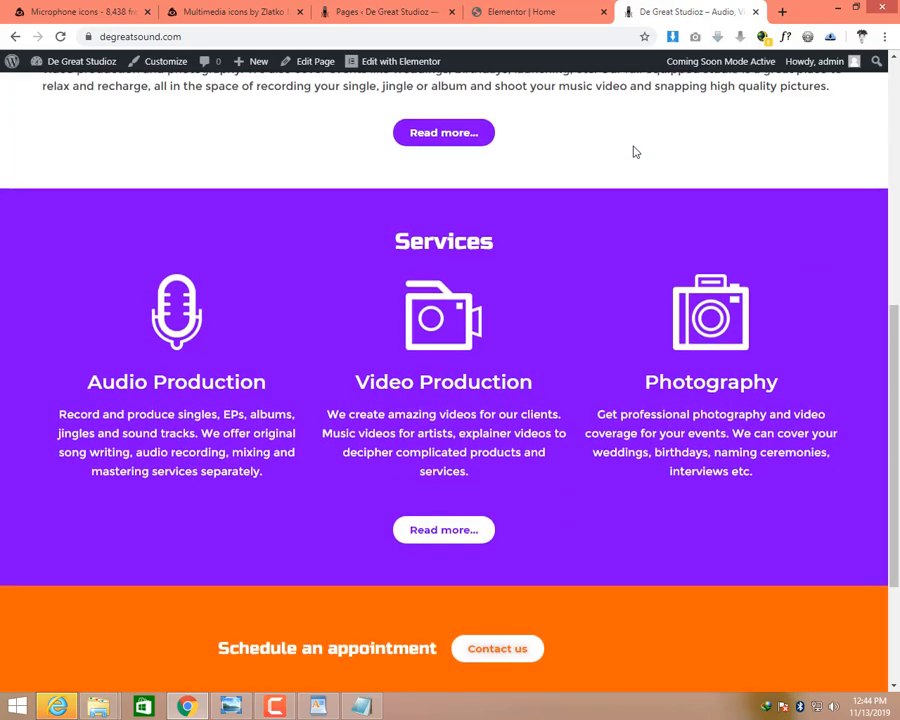
# Switch to the home page design in Windows Photo Viewer and examine the Testimonials section below Services.
pyautogui.click(230, 706)
pyautogui.scroll(-5, 503, 526)
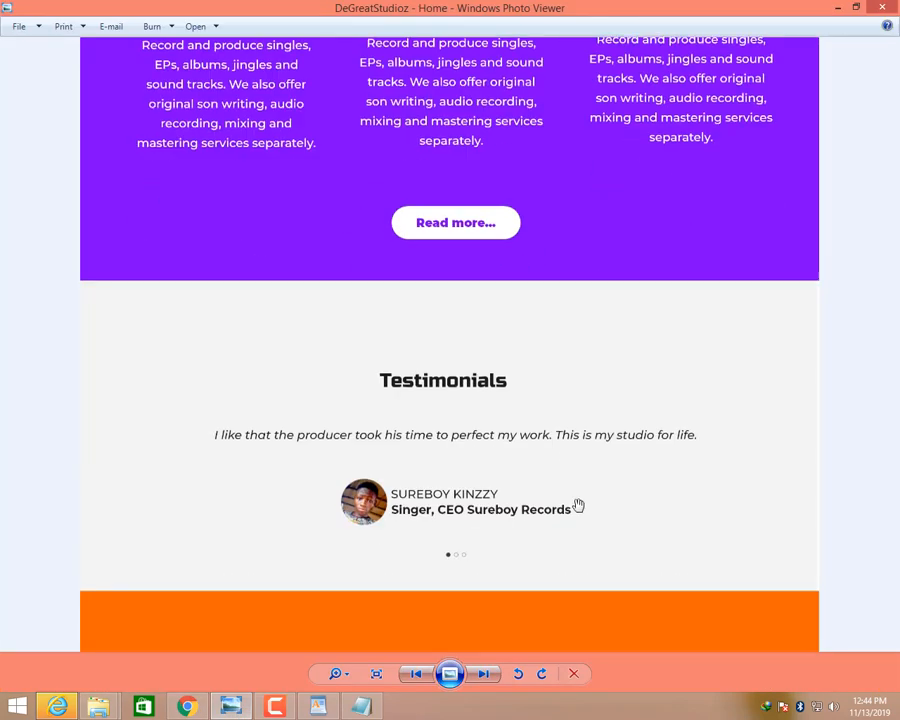